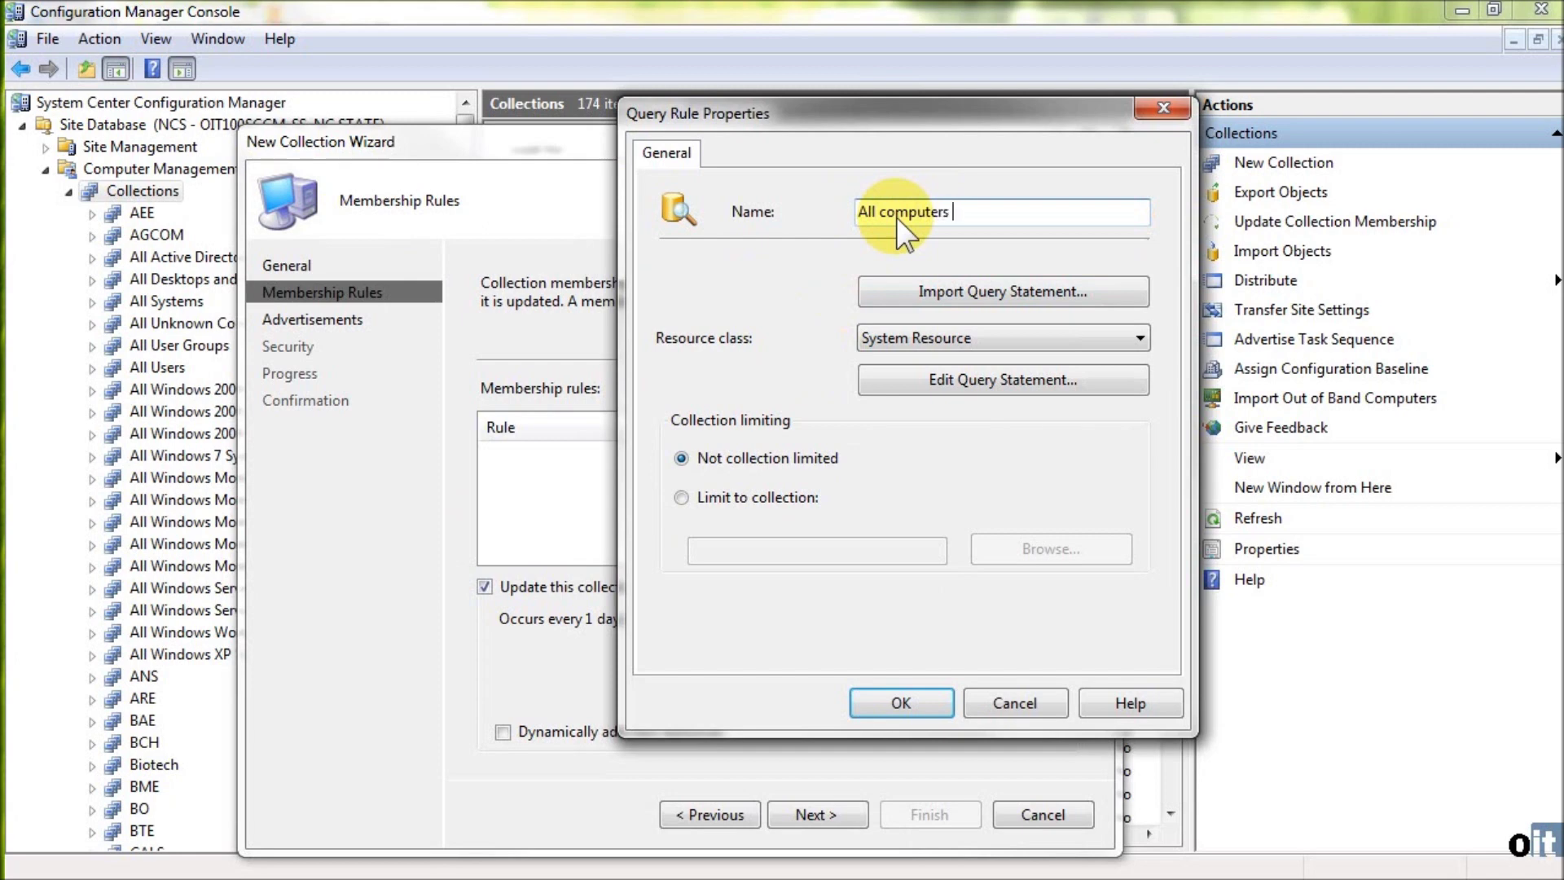
- Name the query rule "All computers in OIT-EX-MySolutions NORDIC-NSClient-0.3.9.322"
{"action": "type", "text": "in"}
{"action": "key", "text": "ctrl+v"}
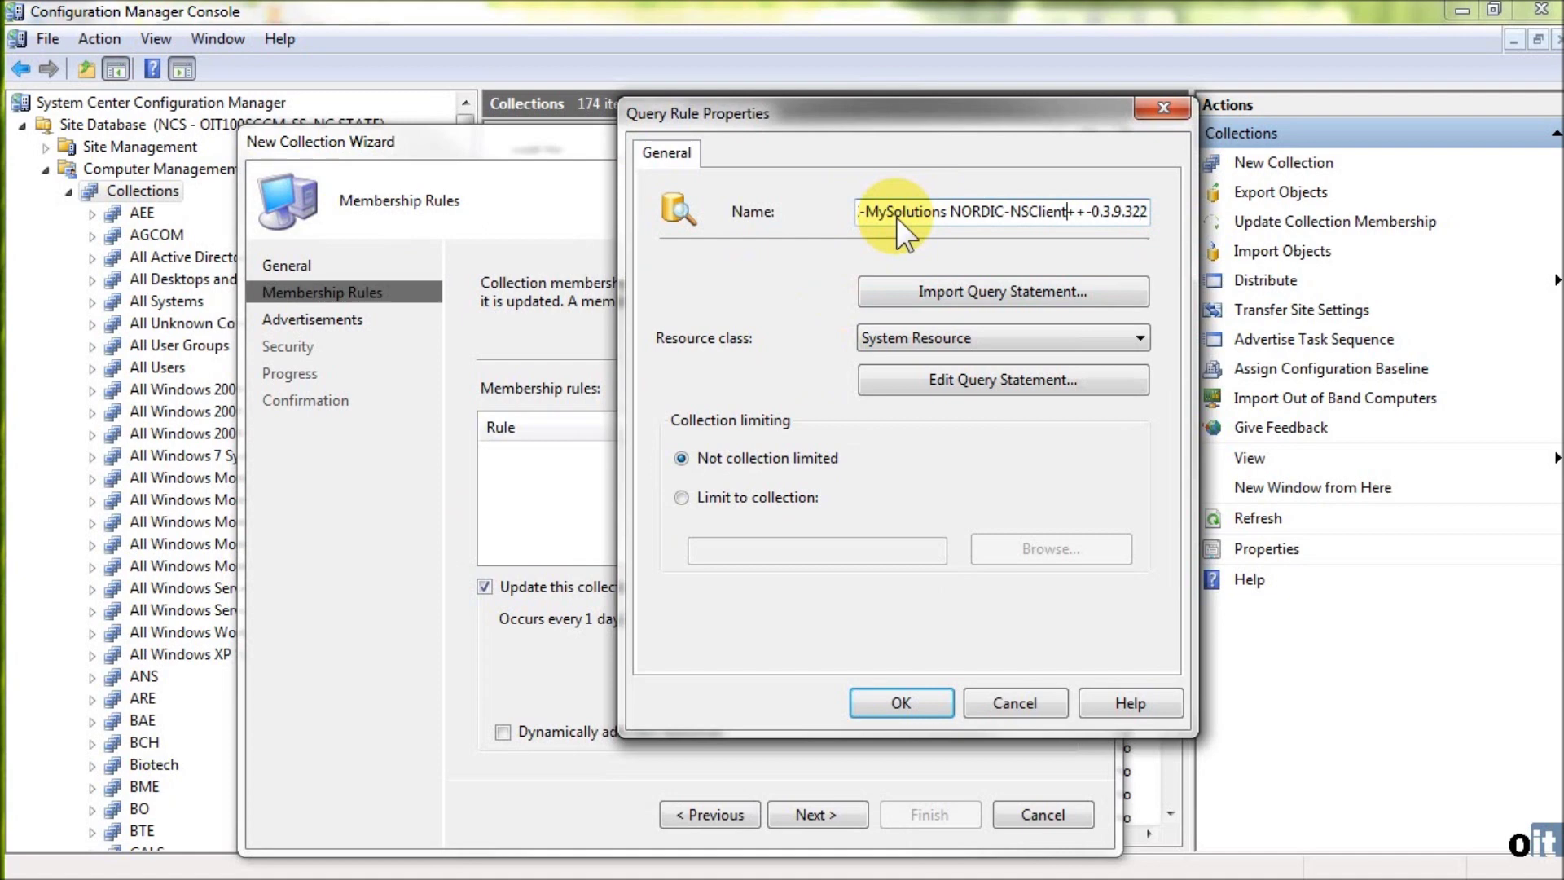
{"action": "key", "text": "Delete"}
{"action": "key", "text": "Delete"}
{"action": "key", "text": "Home"}
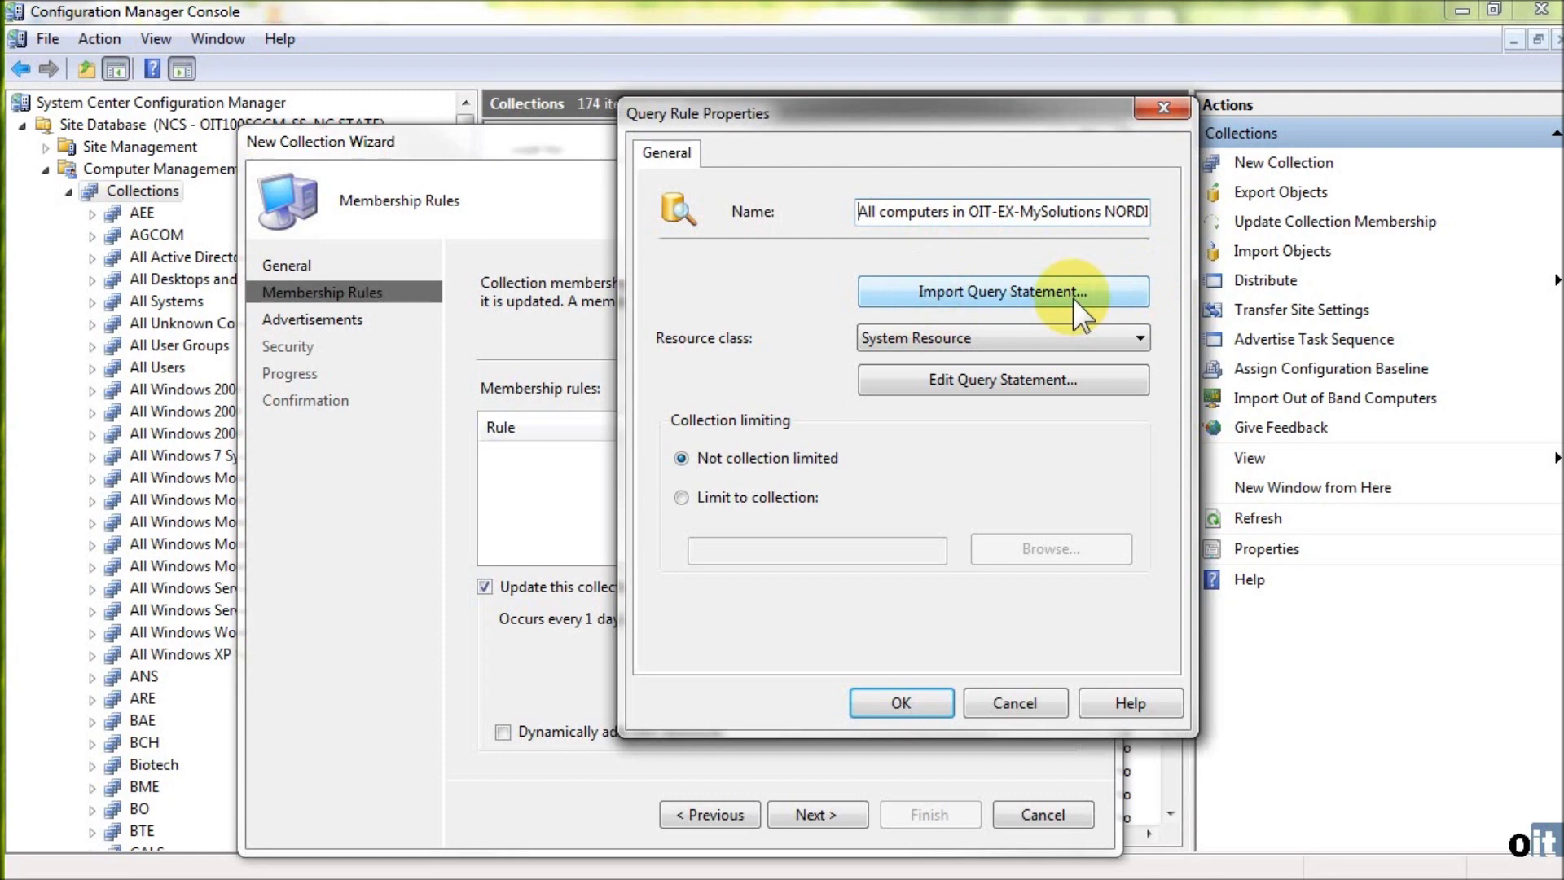
- Limit the query rule to the OIT collection
{"action": "left_click", "coordinate": [761, 500]}
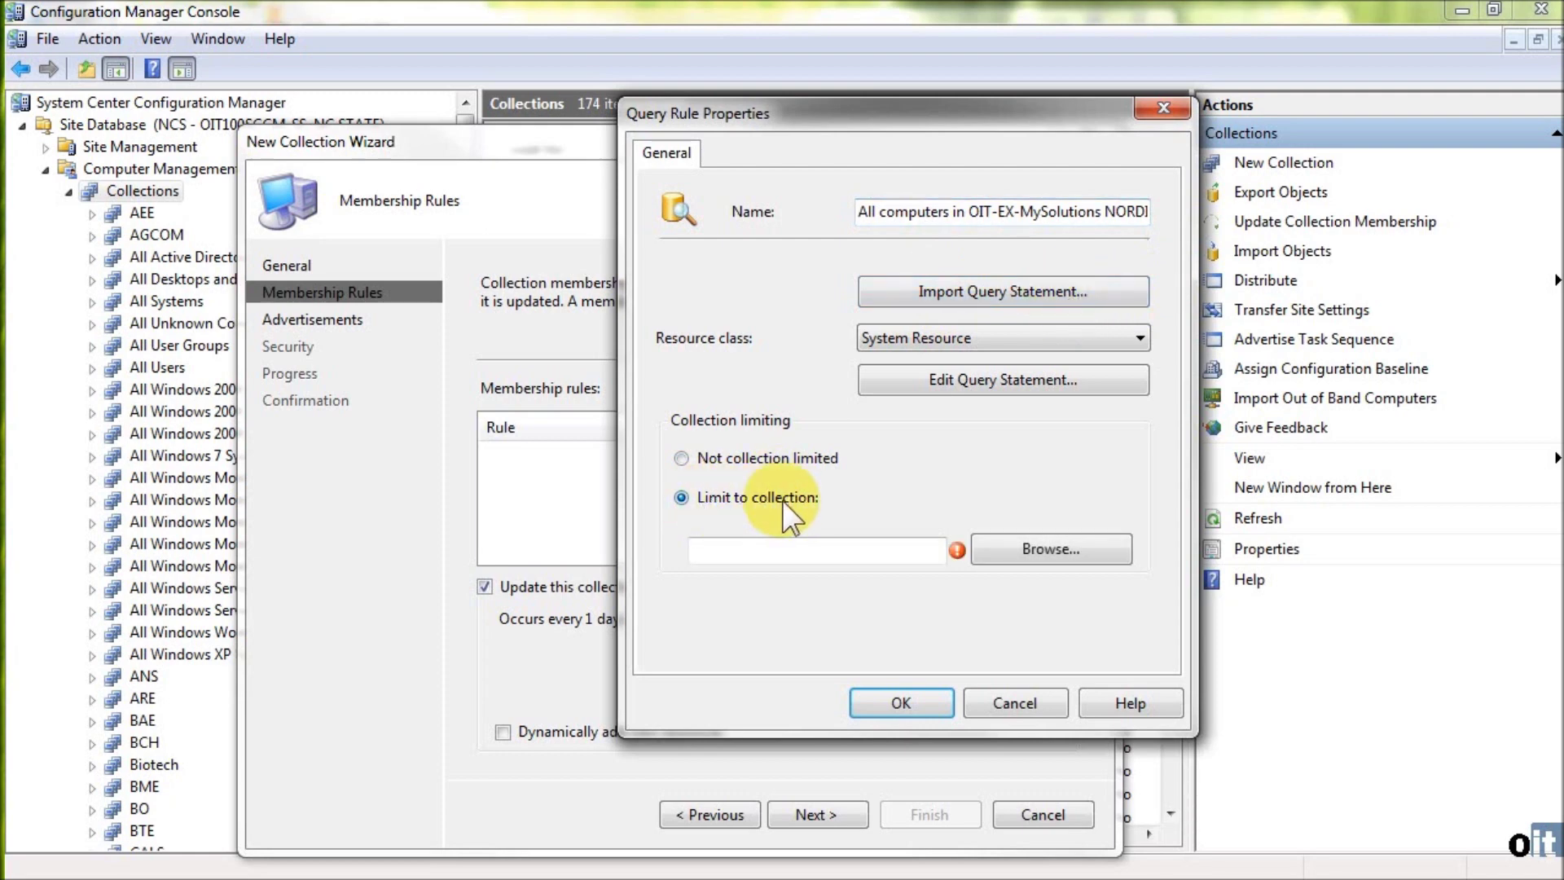
{"action": "left_click", "coordinate": [747, 552]}
{"action": "type", "text": "OIT"}
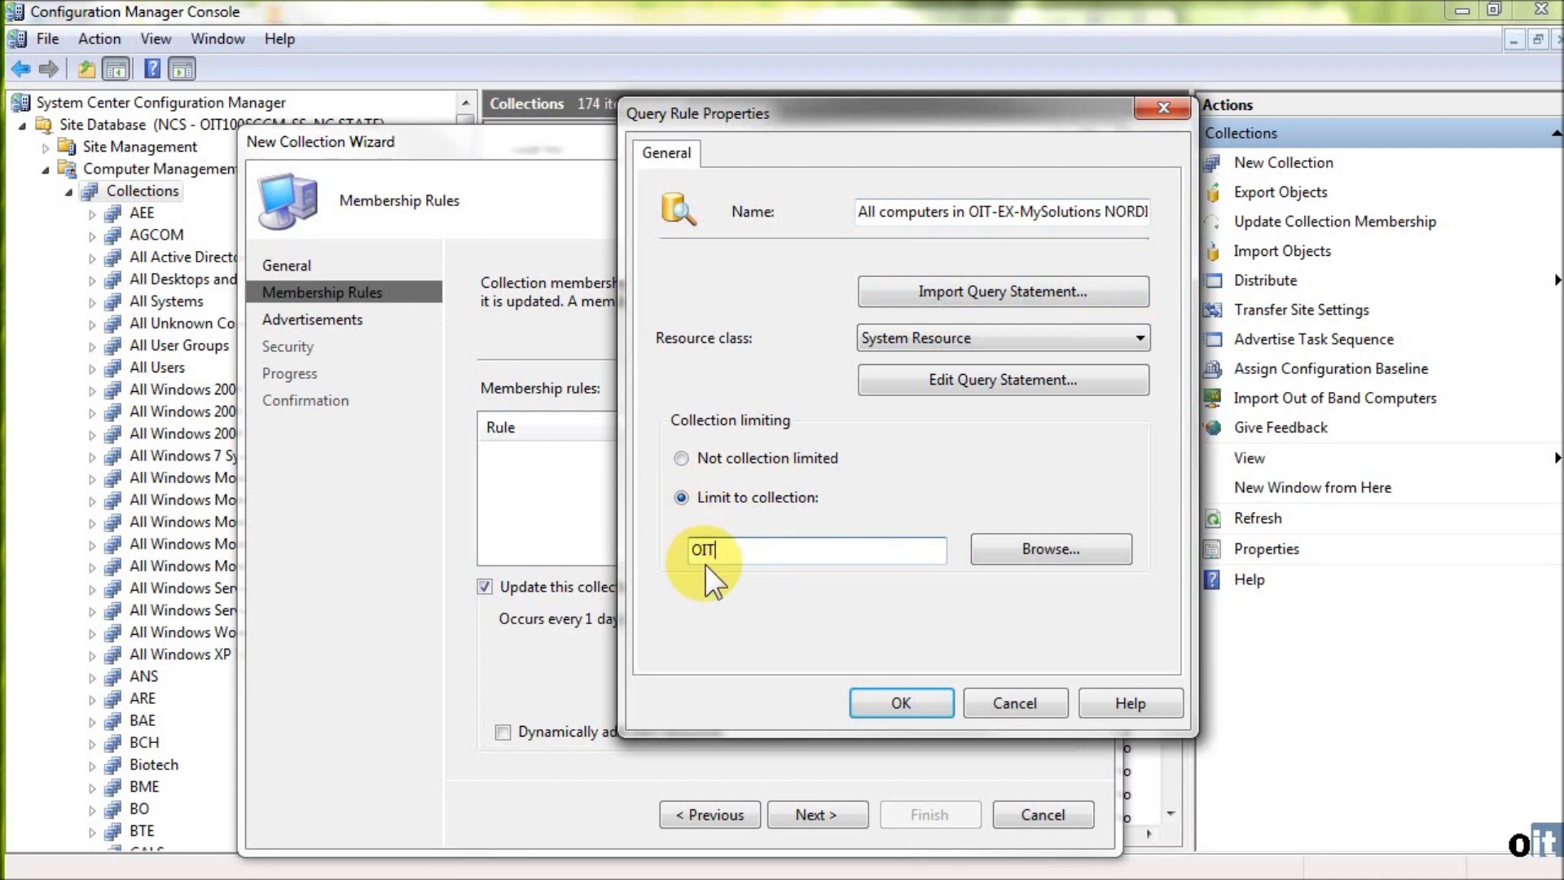
- Edit the rule's query statement and start a new criterion, keeping Simple value as its criterion type
{"action": "left_click", "coordinate": [974, 377]}
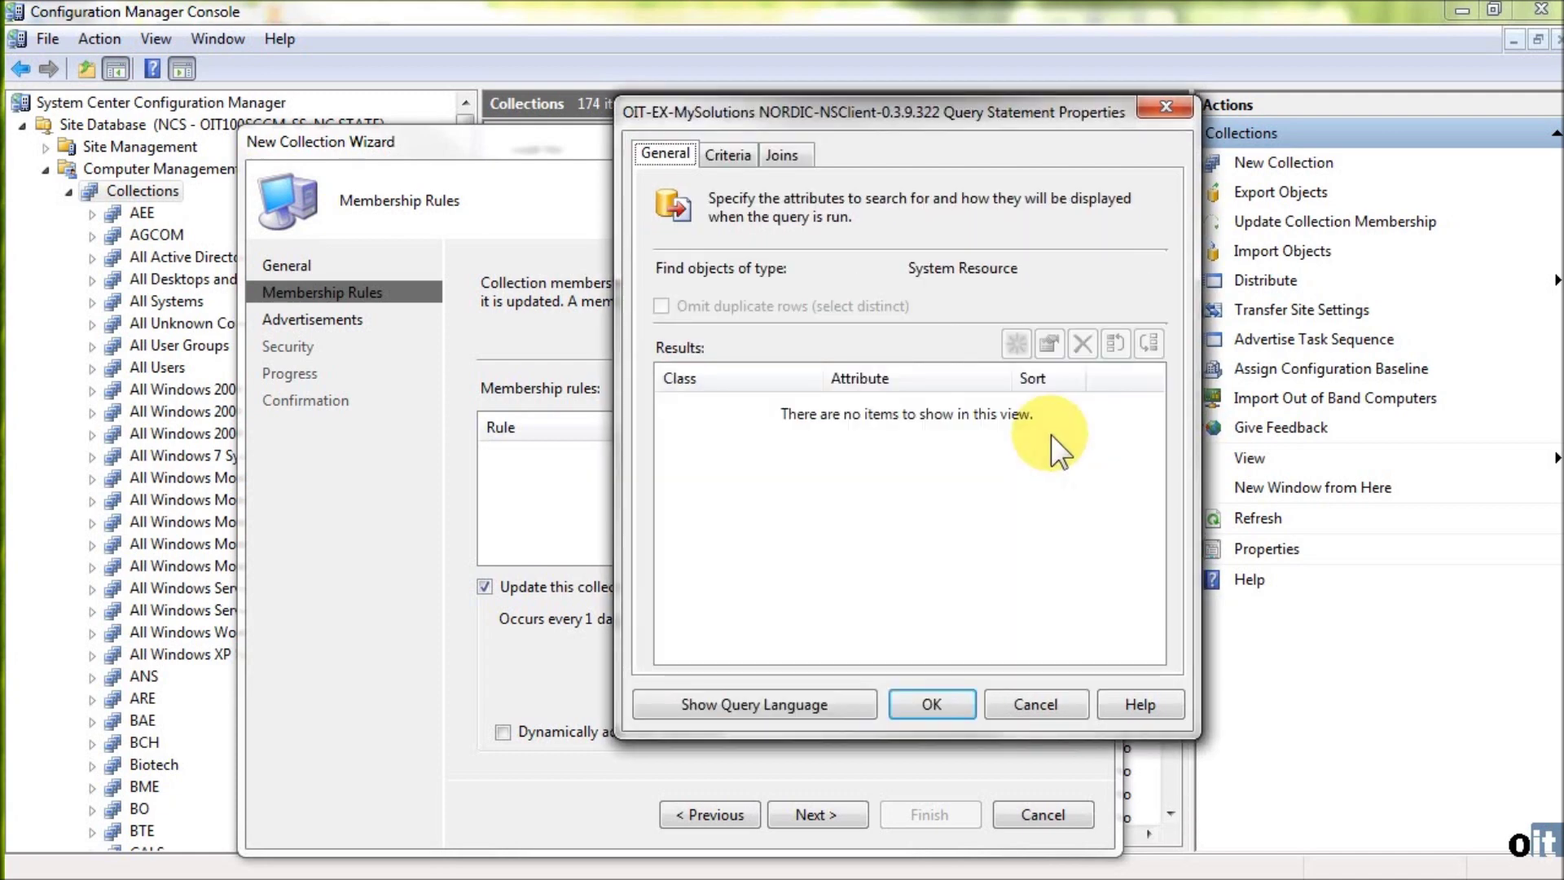
{"action": "left_click_drag", "start_coordinate": [901, 110], "coordinate": [1143, 136]}
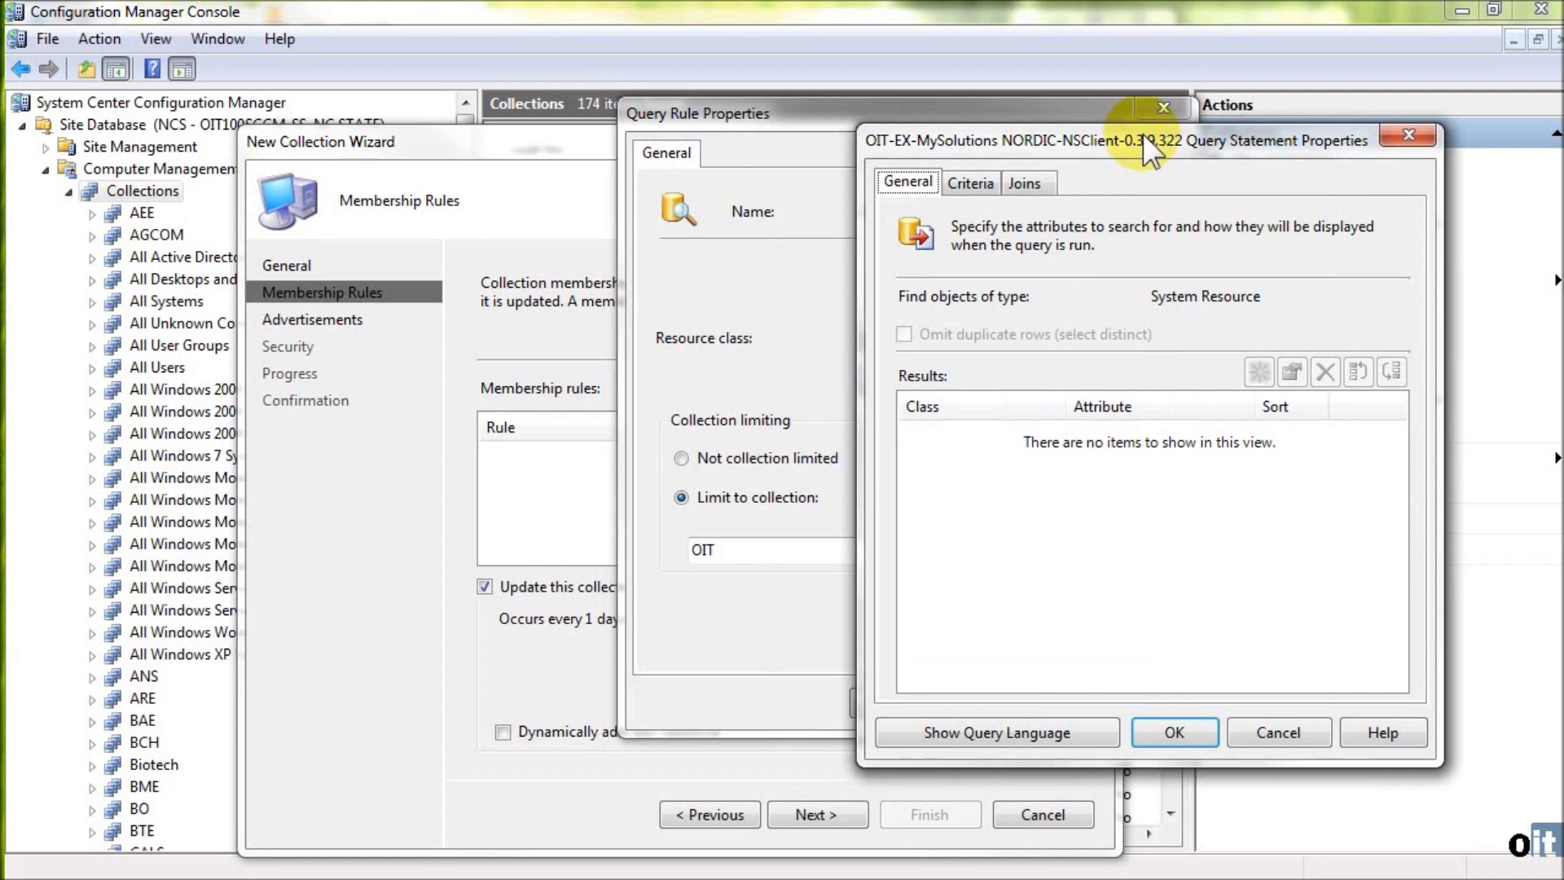
{"action": "left_click_drag", "start_coordinate": [1143, 134], "coordinate": [706, 113]}
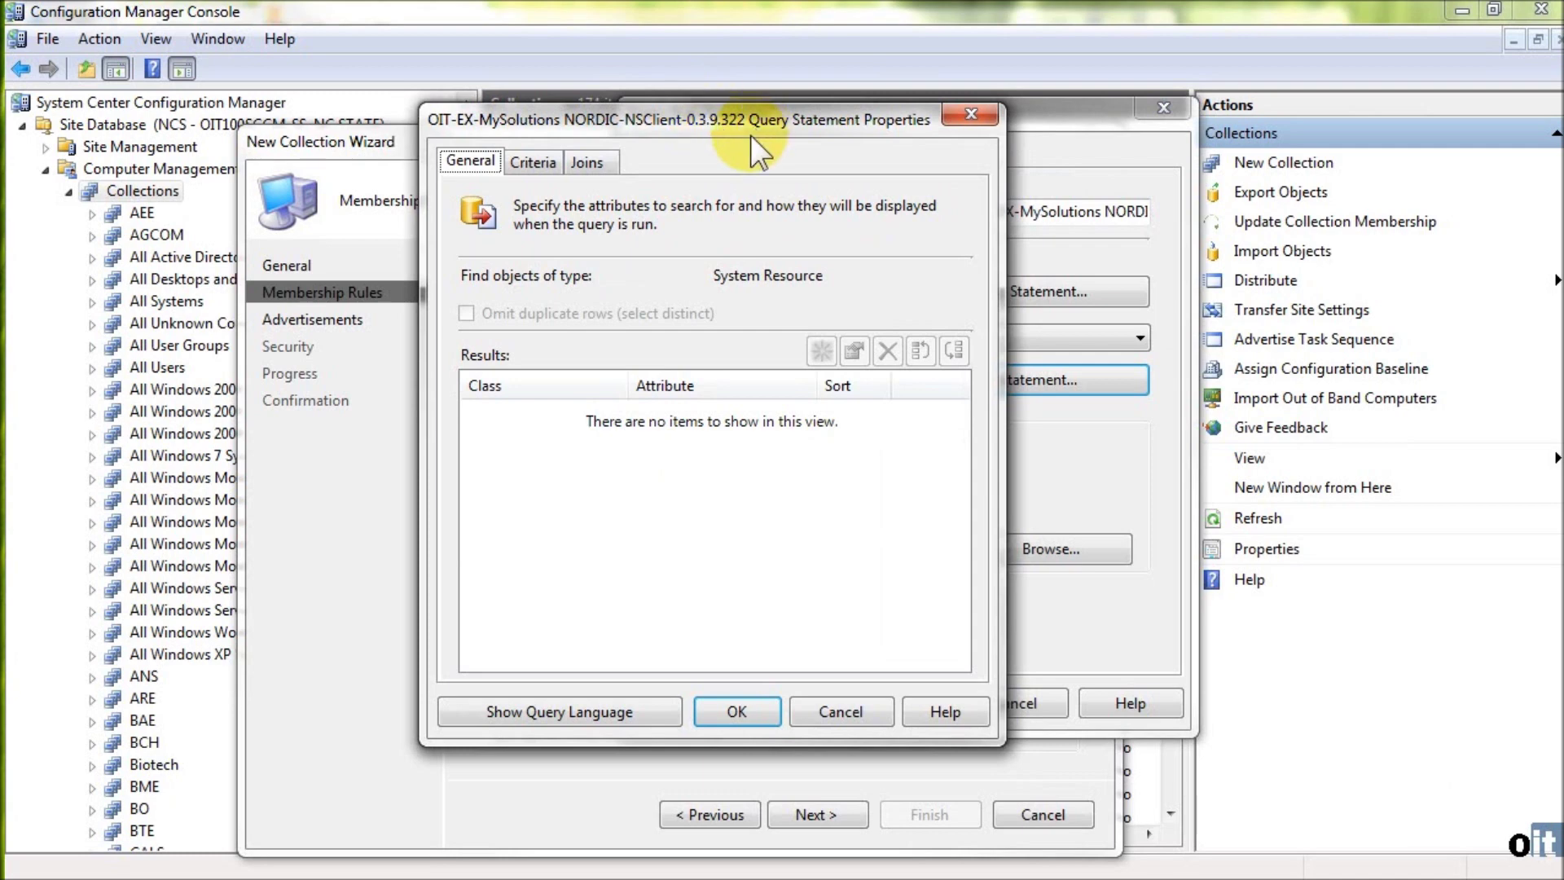
{"action": "left_click", "coordinate": [522, 163]}
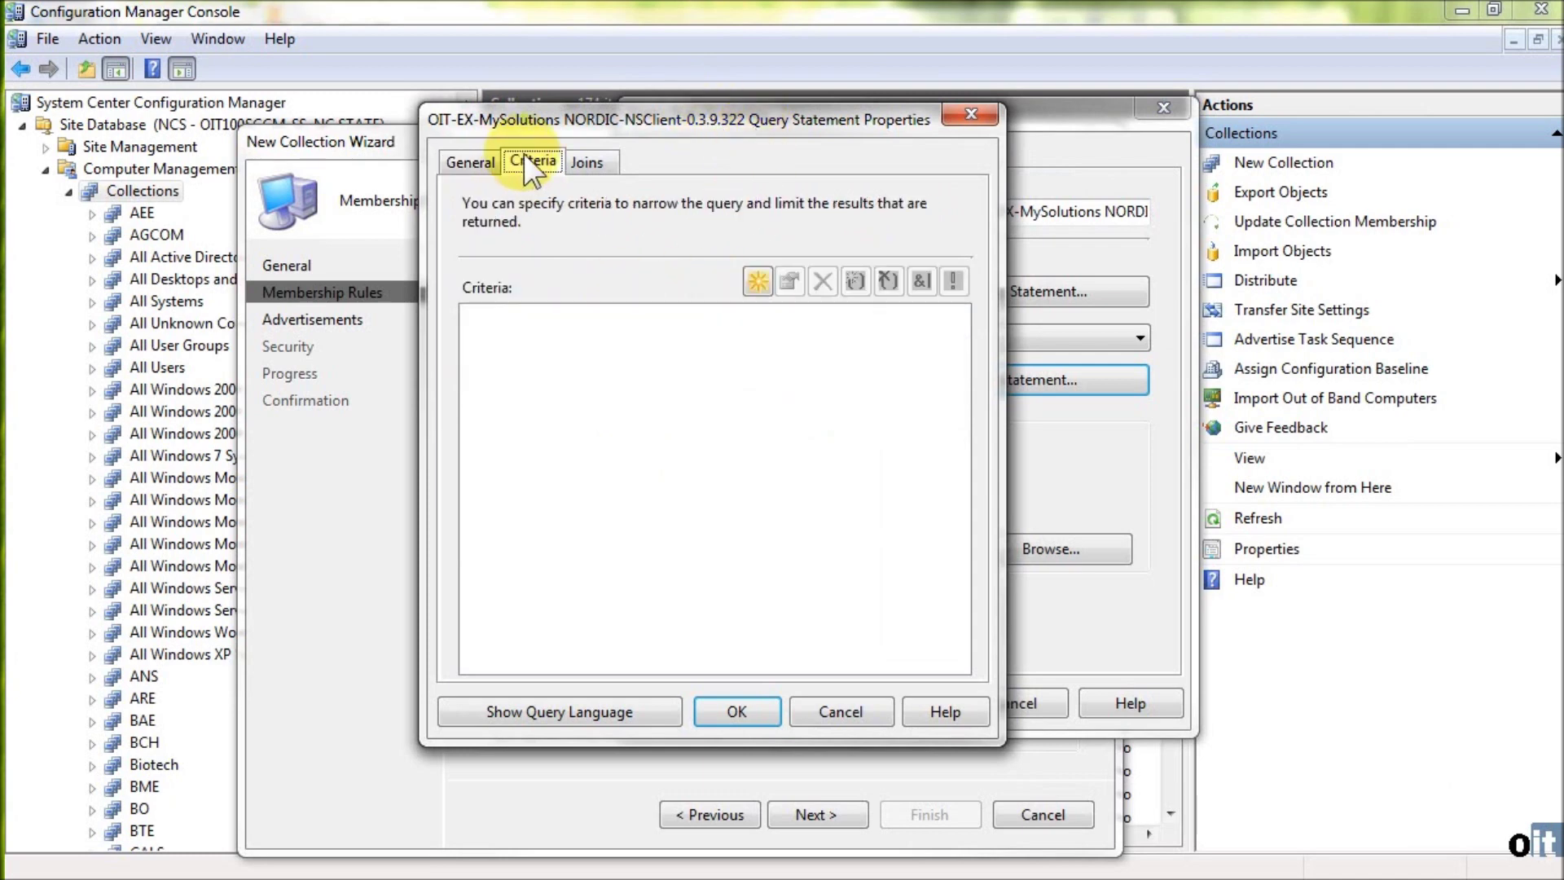
{"action": "left_click", "coordinate": [755, 280]}
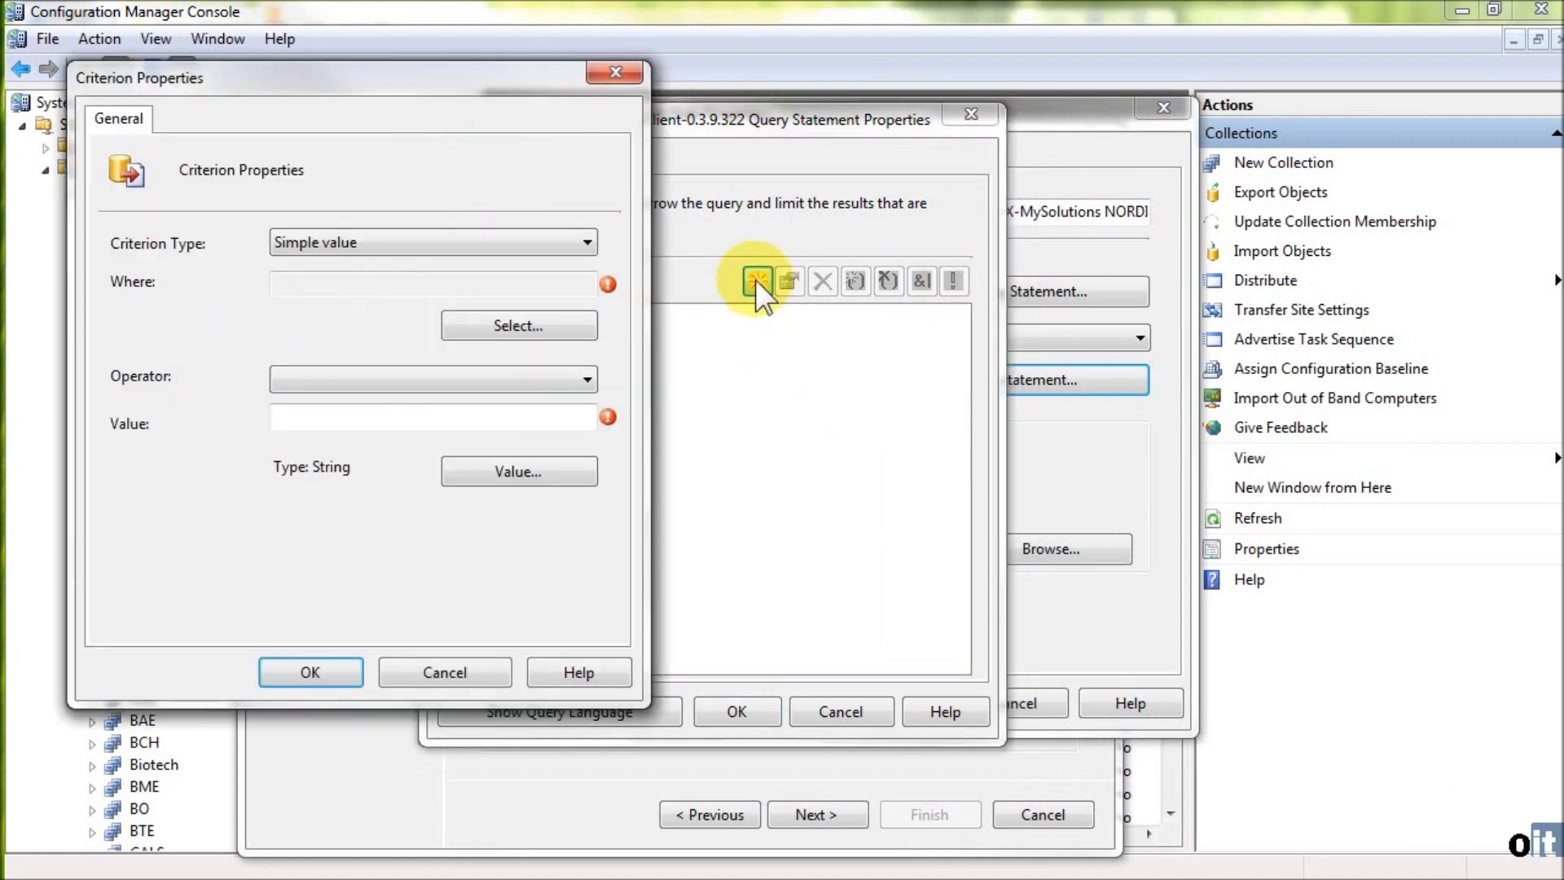
{"action": "left_click_drag", "start_coordinate": [347, 77], "coordinate": [964, 121]}
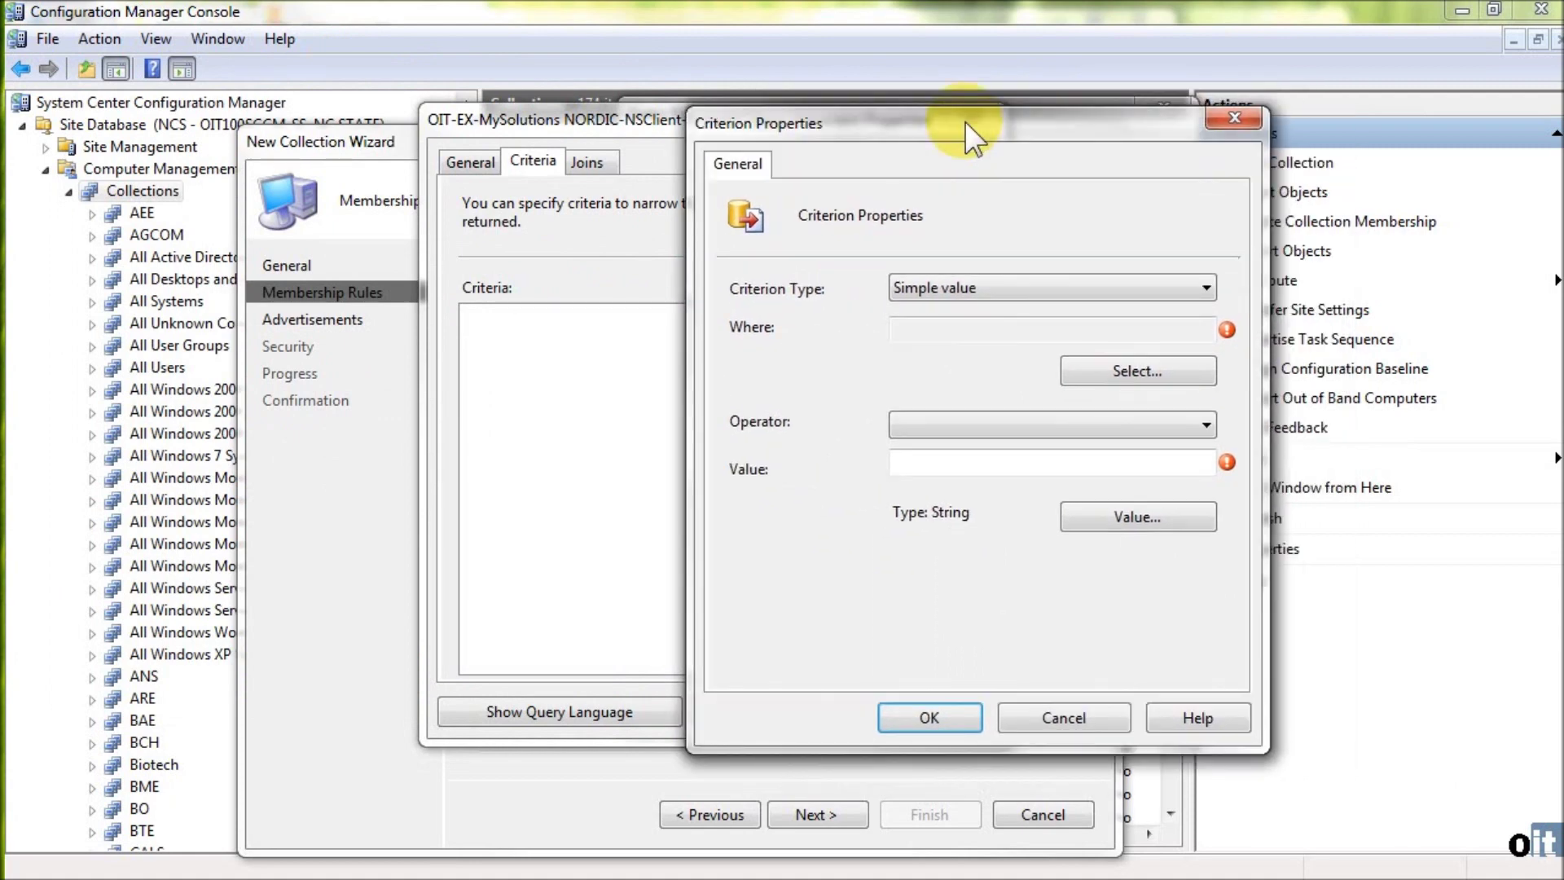
{"action": "left_click", "coordinate": [1207, 287]}
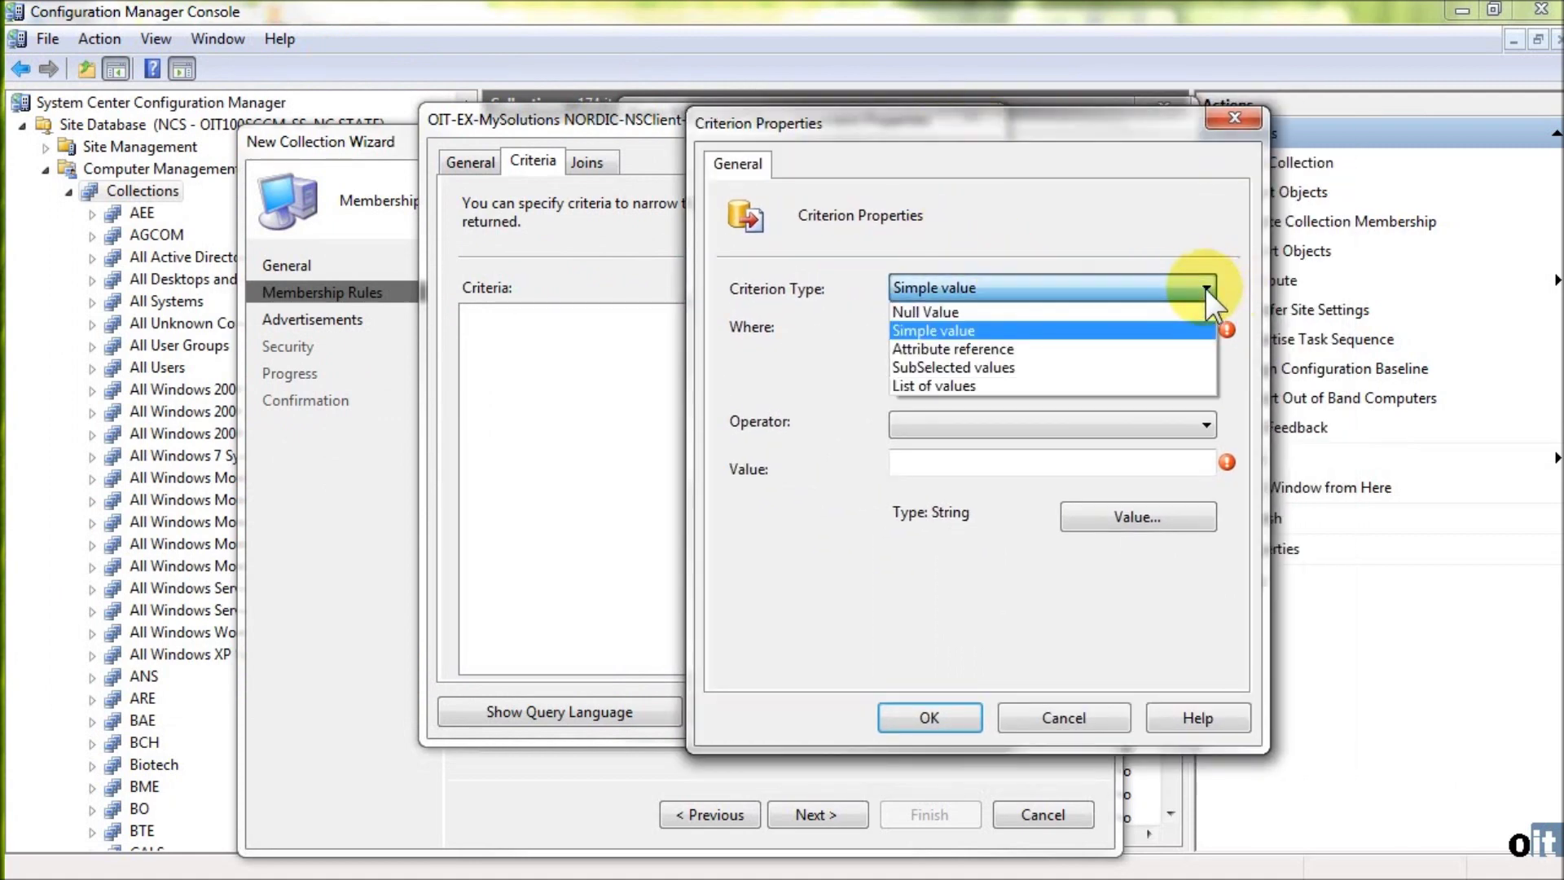
{"action": "left_click", "coordinate": [1205, 288]}
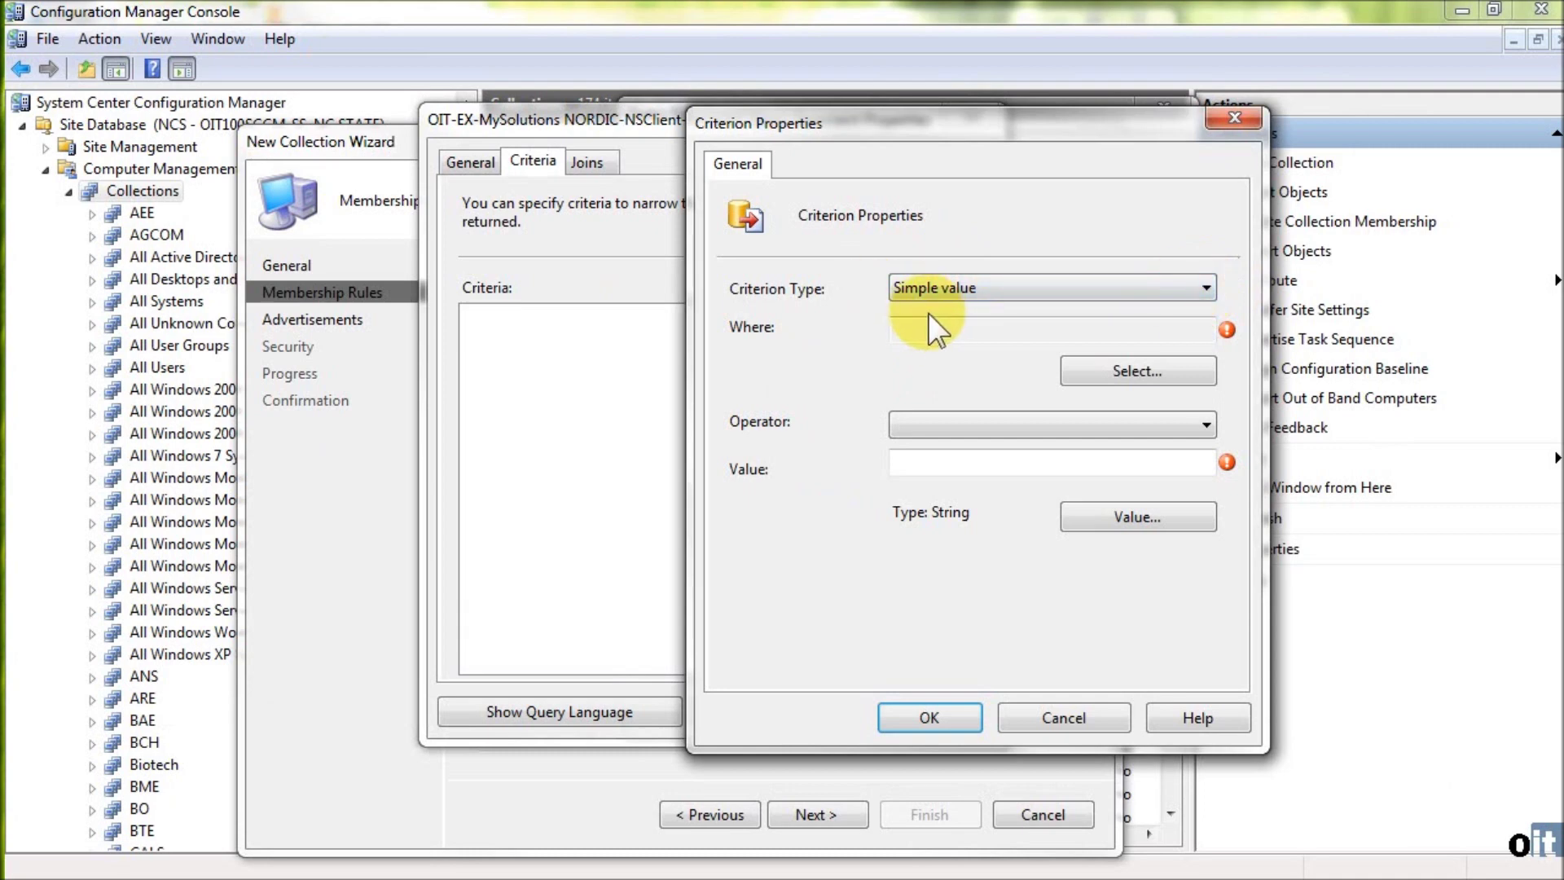
- Choose System Resource as the attribute class for the criterion's Where condition
{"action": "left_click", "coordinate": [1128, 368]}
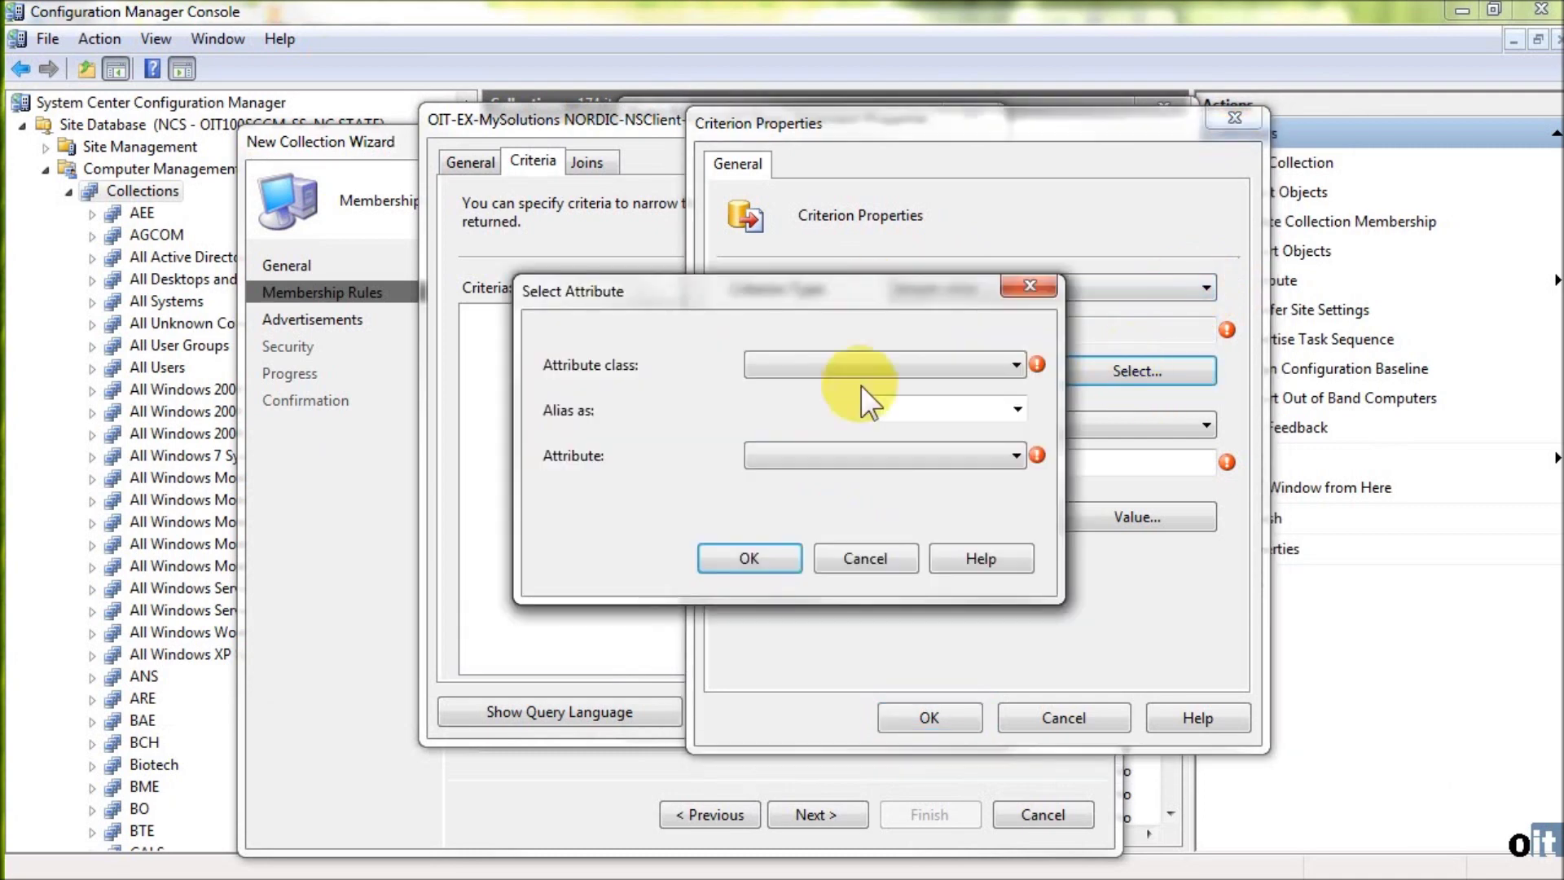
{"action": "left_click", "coordinate": [892, 367]}
{"action": "scroll", "coordinate": [913, 375], "scroll_direction": "down", "scroll_amount": 4}
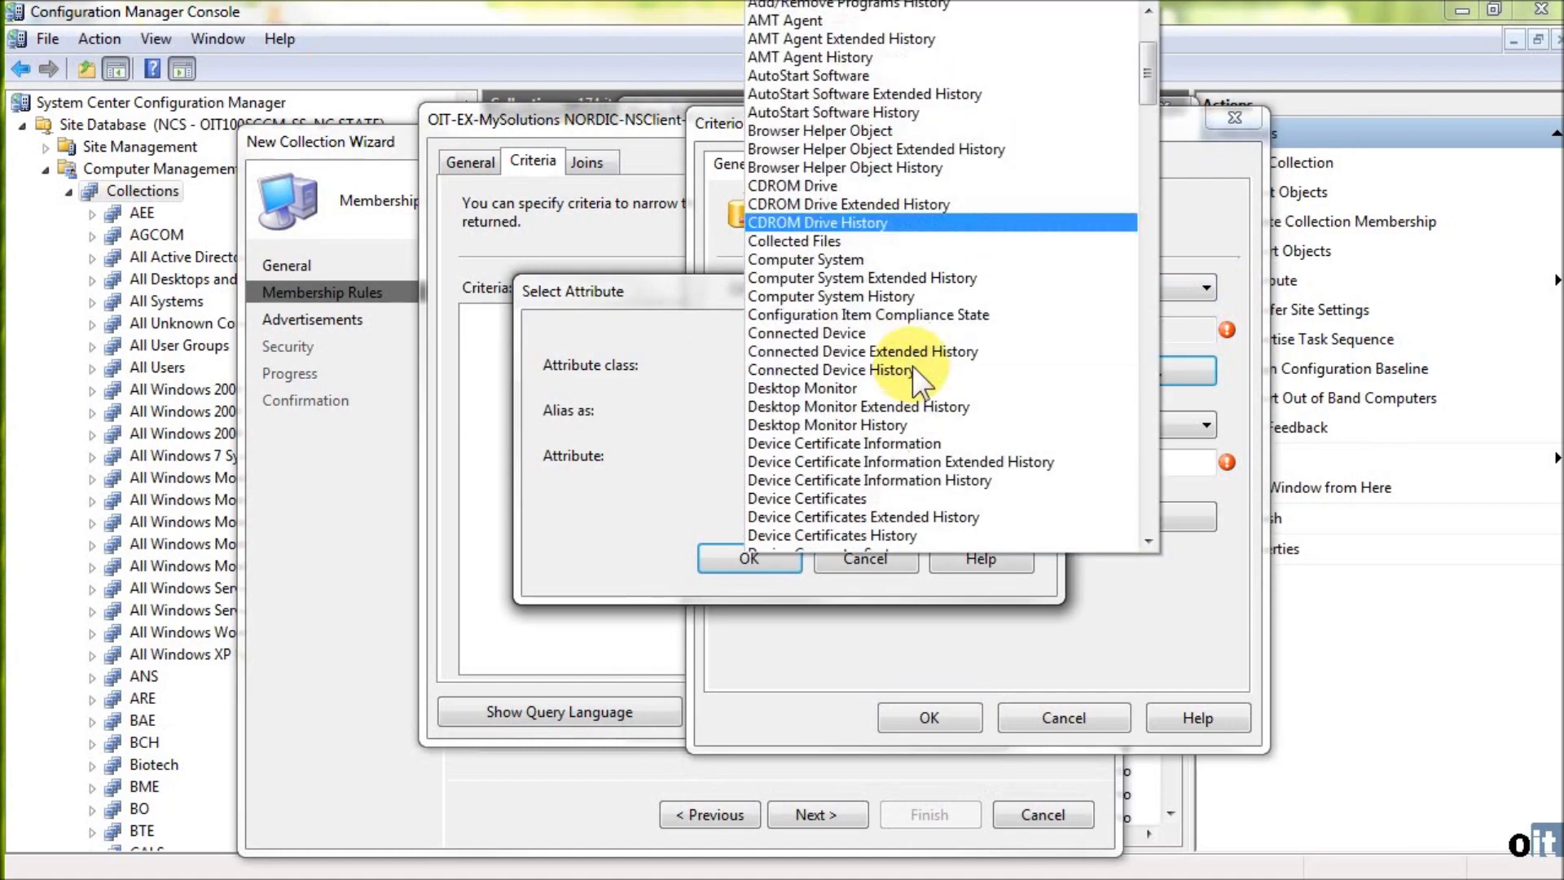
{"action": "scroll", "coordinate": [938, 380], "scroll_direction": "down", "scroll_amount": 15}
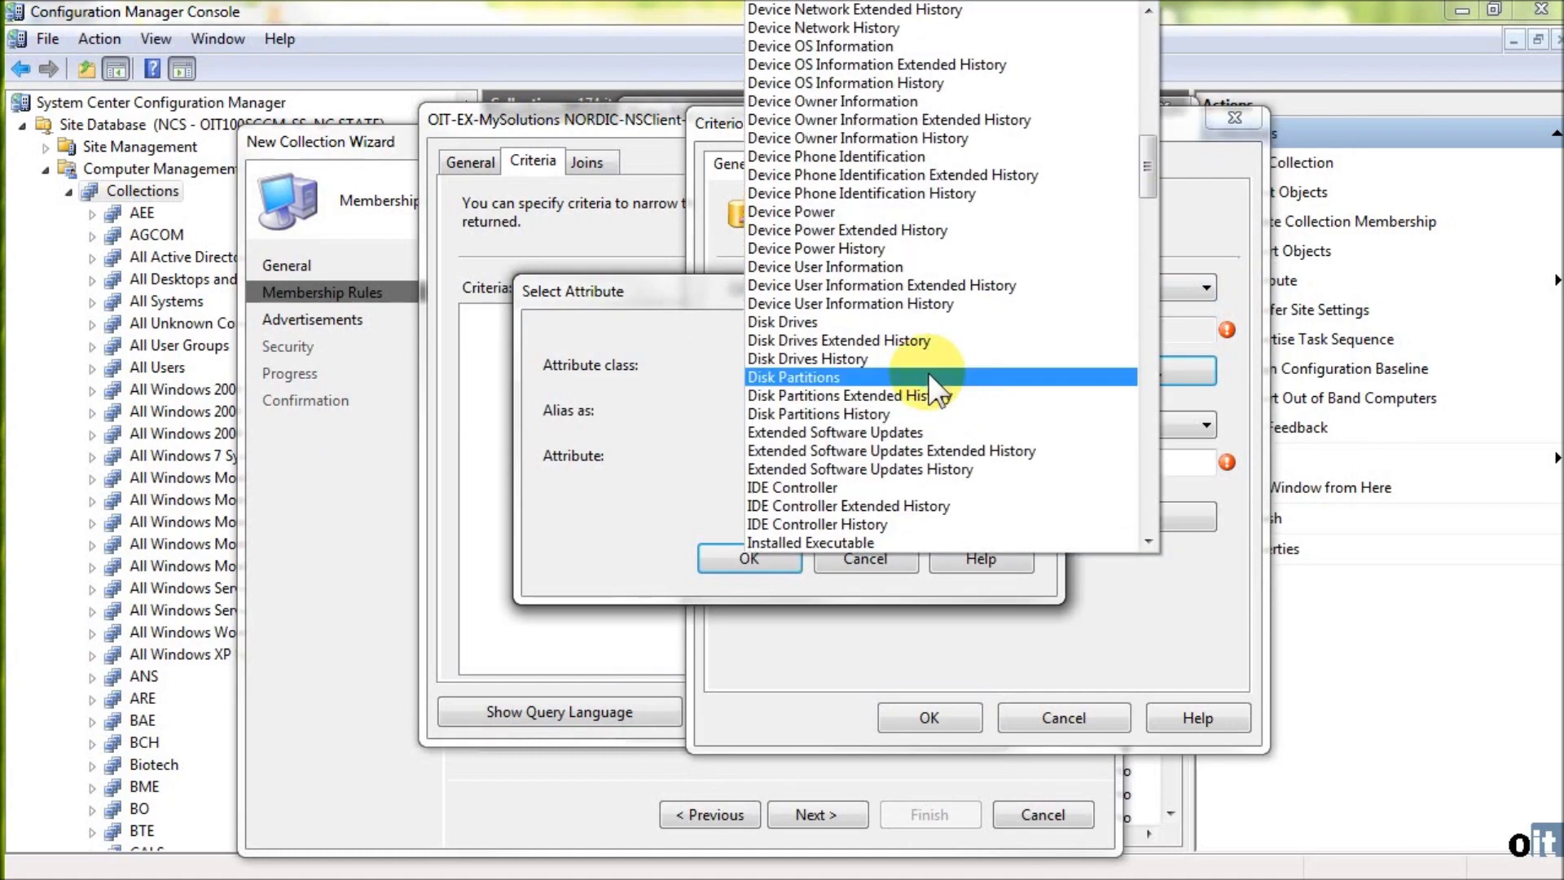
{"action": "scroll", "coordinate": [927, 372], "scroll_direction": "down", "scroll_amount": 2}
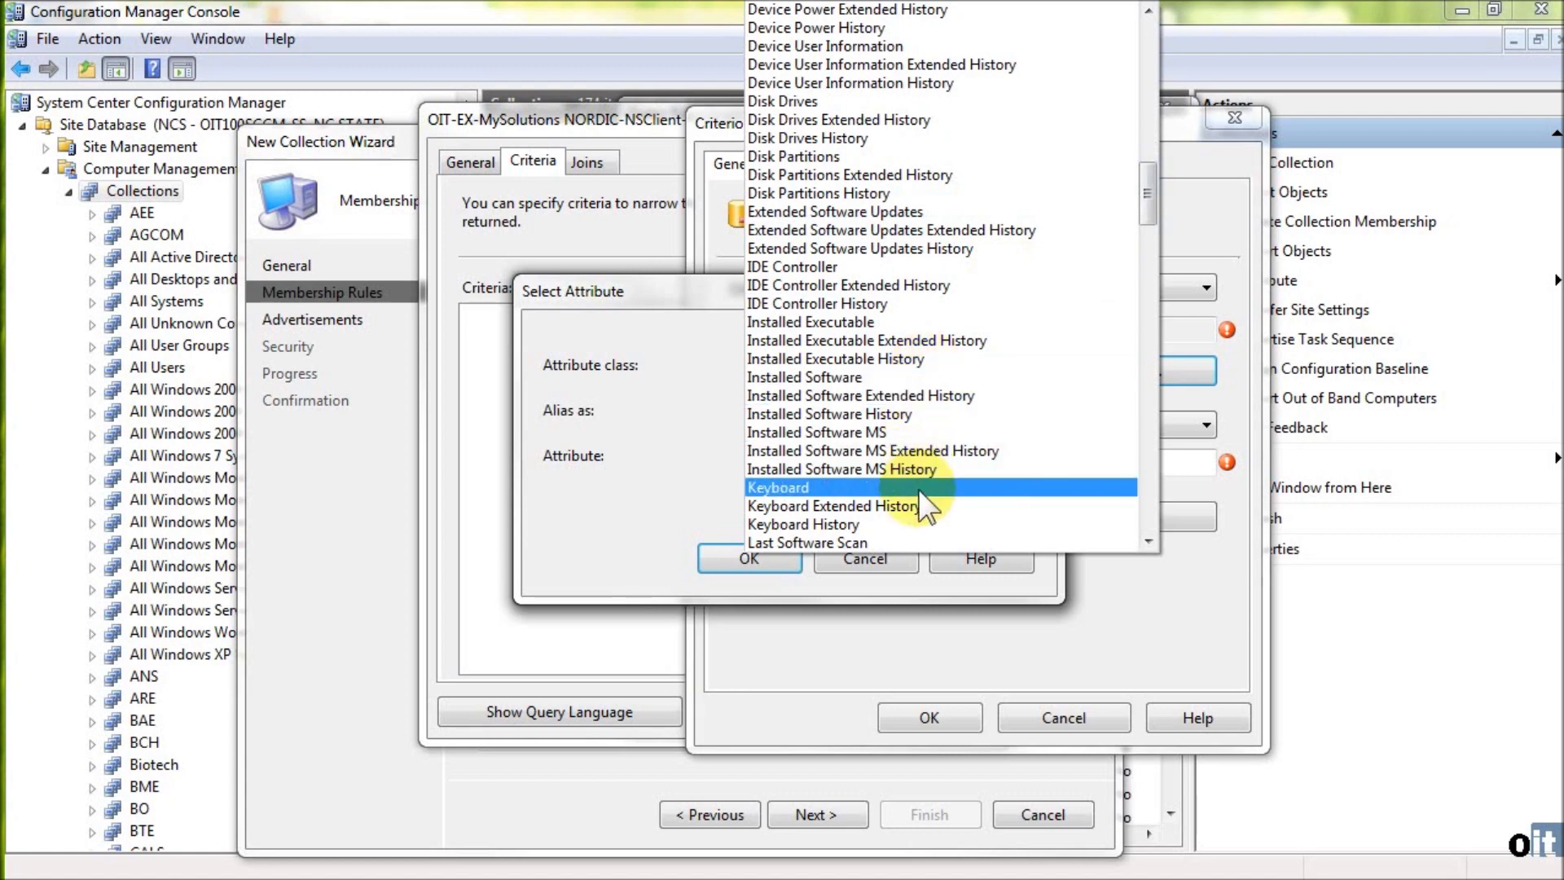
{"action": "scroll", "coordinate": [917, 491], "scroll_direction": "down", "scroll_amount": 7}
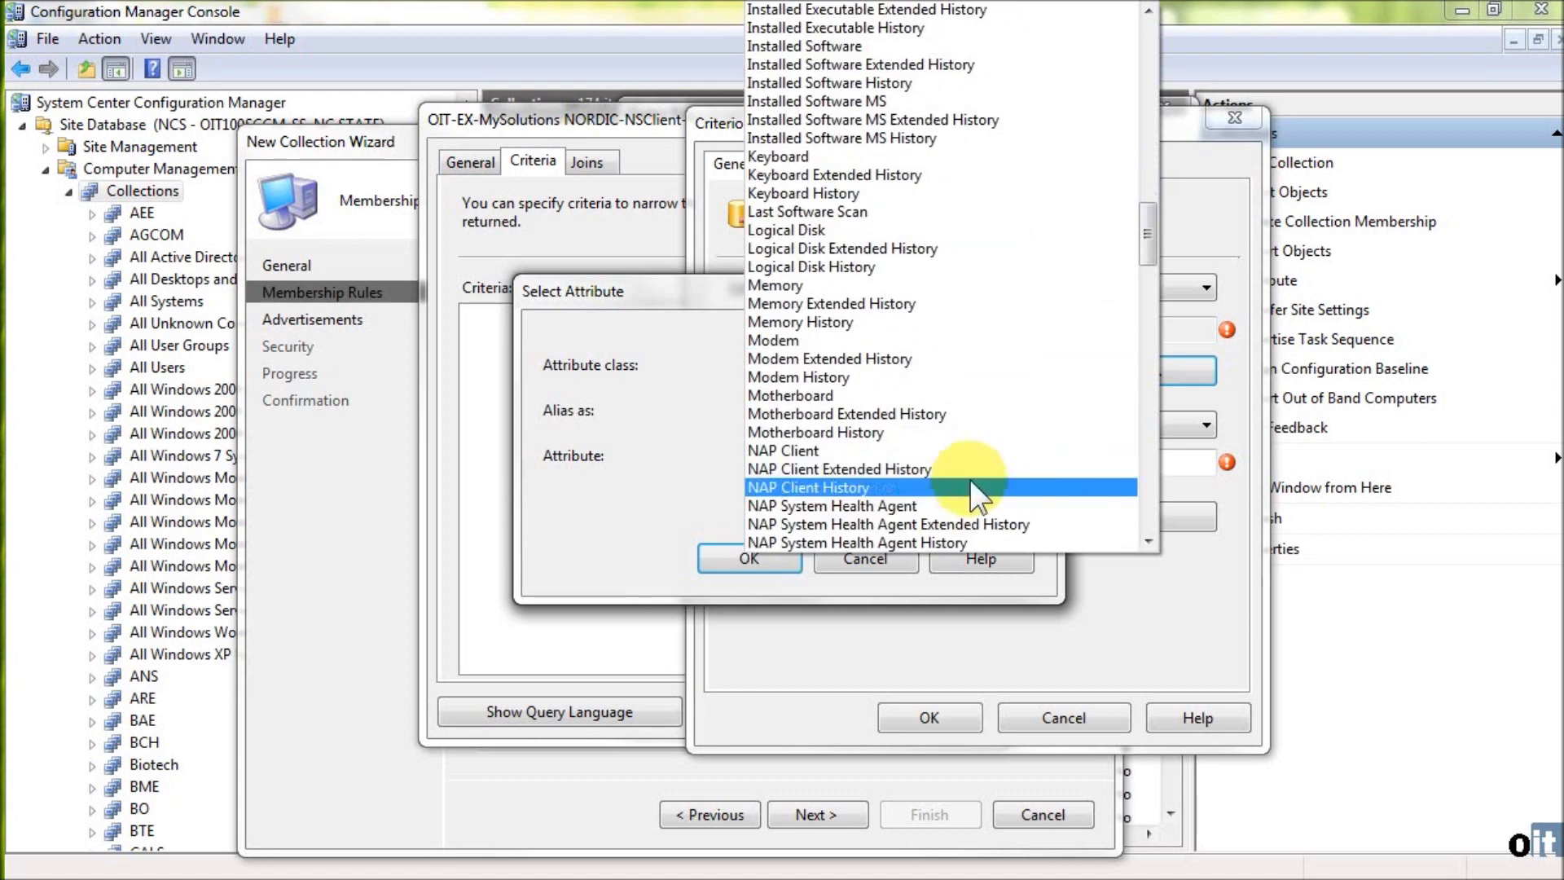
{"action": "scroll", "coordinate": [967, 482], "scroll_direction": "down", "scroll_amount": 8}
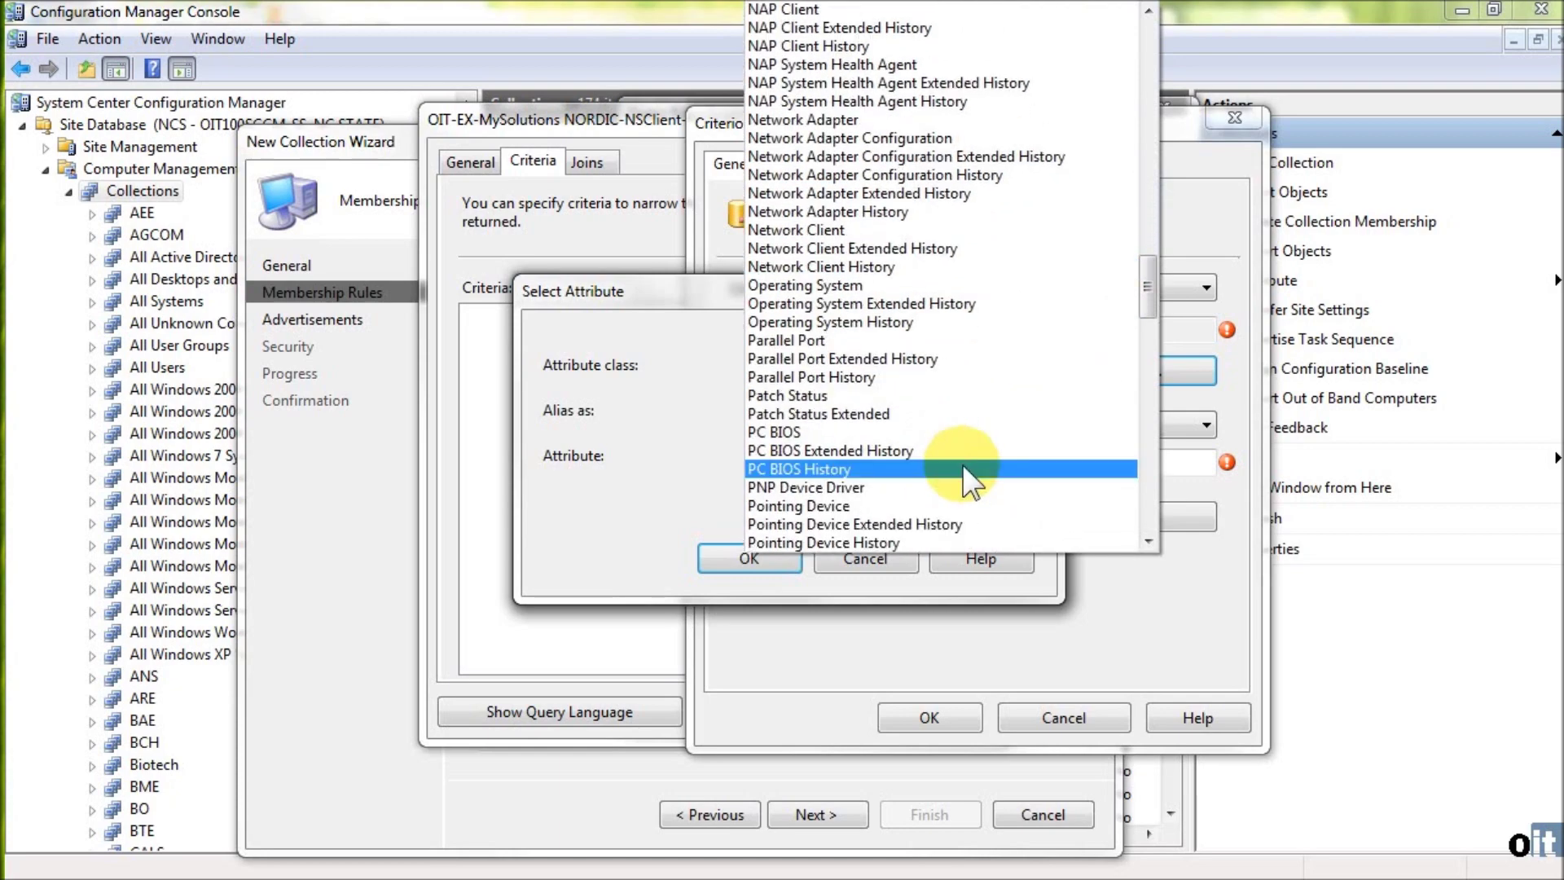
{"action": "scroll", "coordinate": [968, 480], "scroll_direction": "down", "scroll_amount": 7}
{"action": "left_click_drag", "start_coordinate": [1145, 330], "coordinate": [1136, 448]}
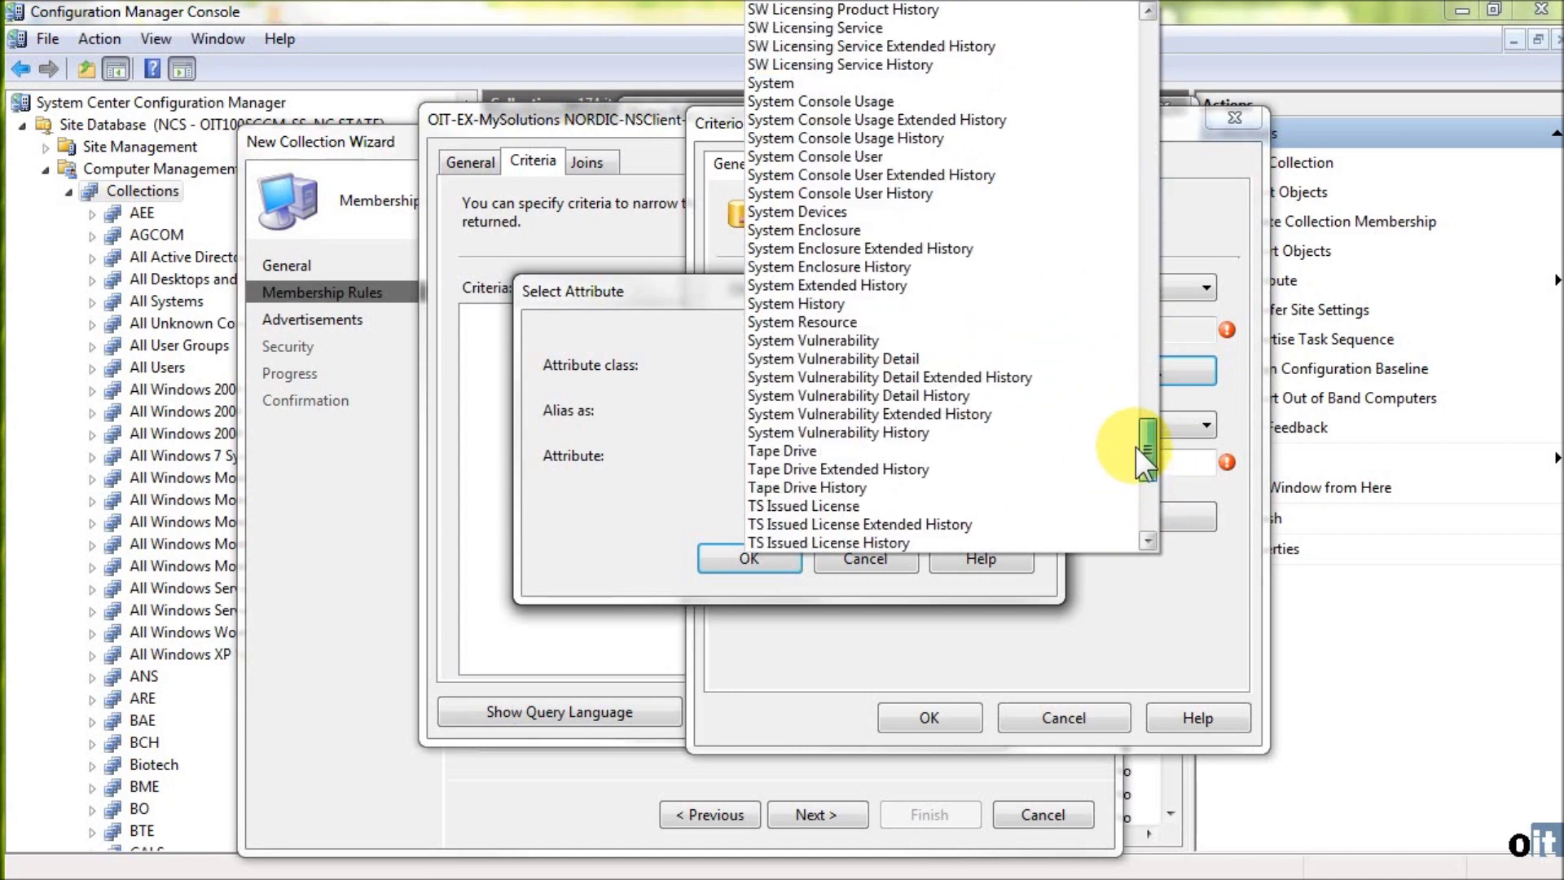
{"action": "left_click", "coordinate": [952, 342]}
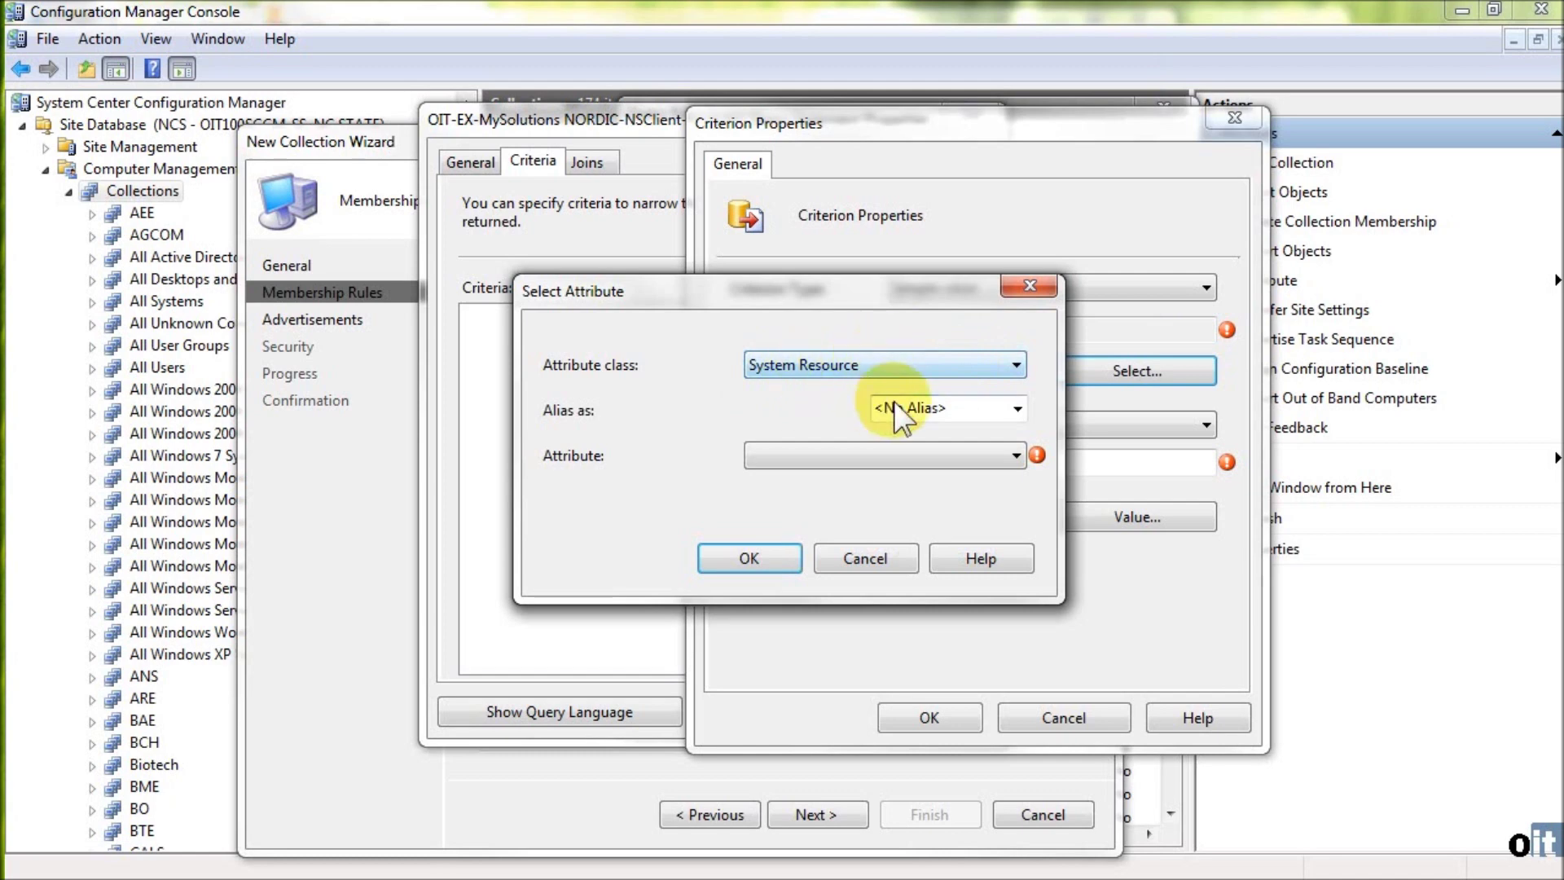
- Choose System Group Name as the criterion's attribute and accept the attribute selection
{"action": "left_click", "coordinate": [846, 457]}
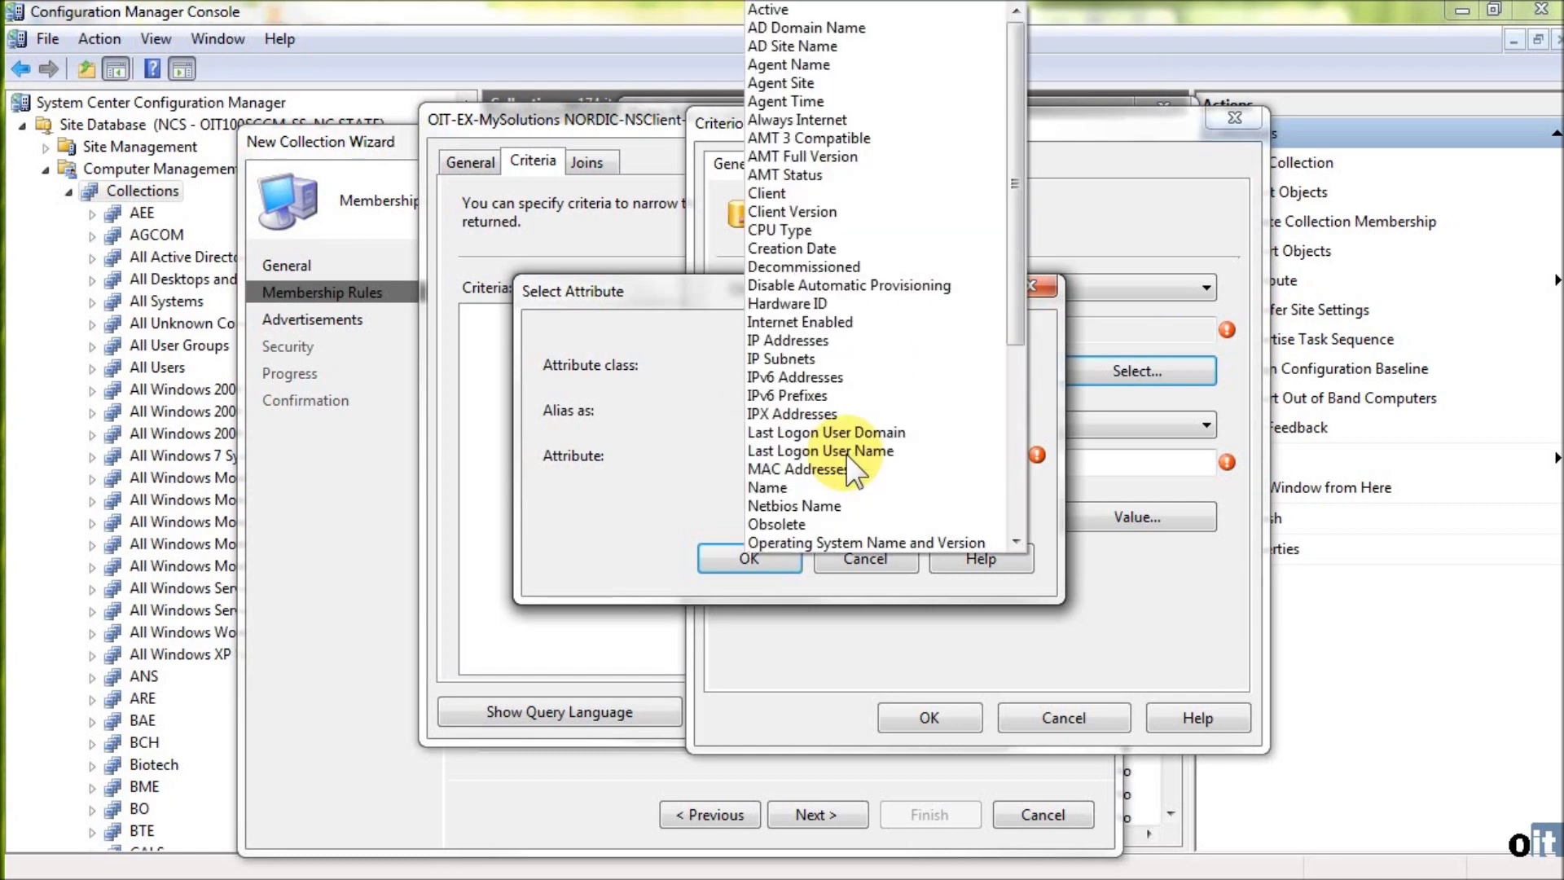
{"action": "left_click_drag", "start_coordinate": [1014, 302], "coordinate": [1014, 204]}
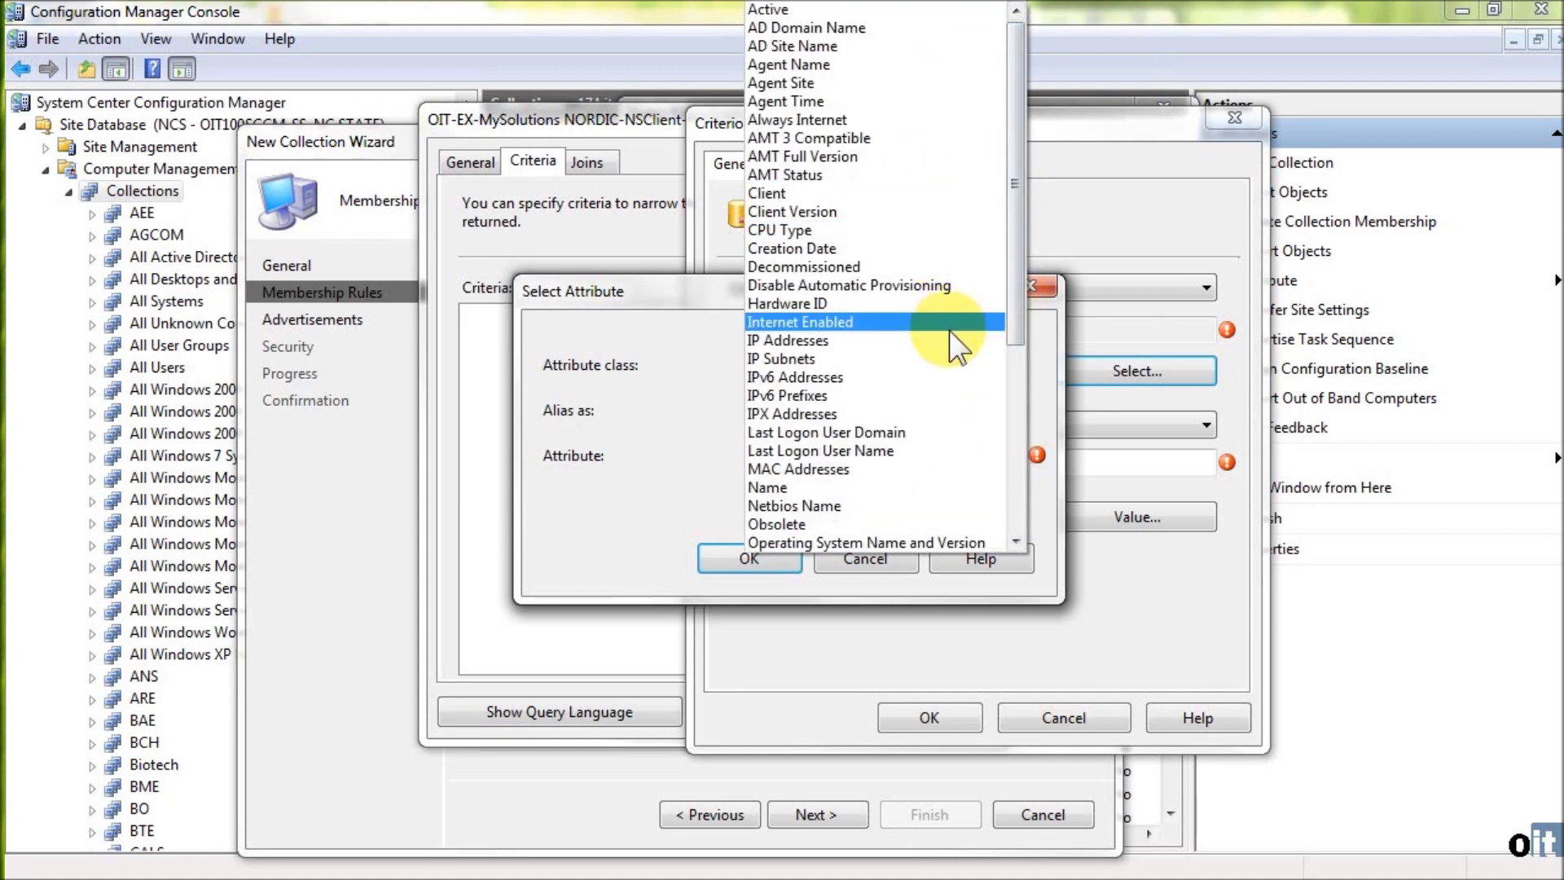
{"action": "scroll", "coordinate": [937, 327], "scroll_direction": "down", "scroll_amount": 2}
{"action": "scroll", "coordinate": [911, 321], "scroll_direction": "down", "scroll_amount": 3}
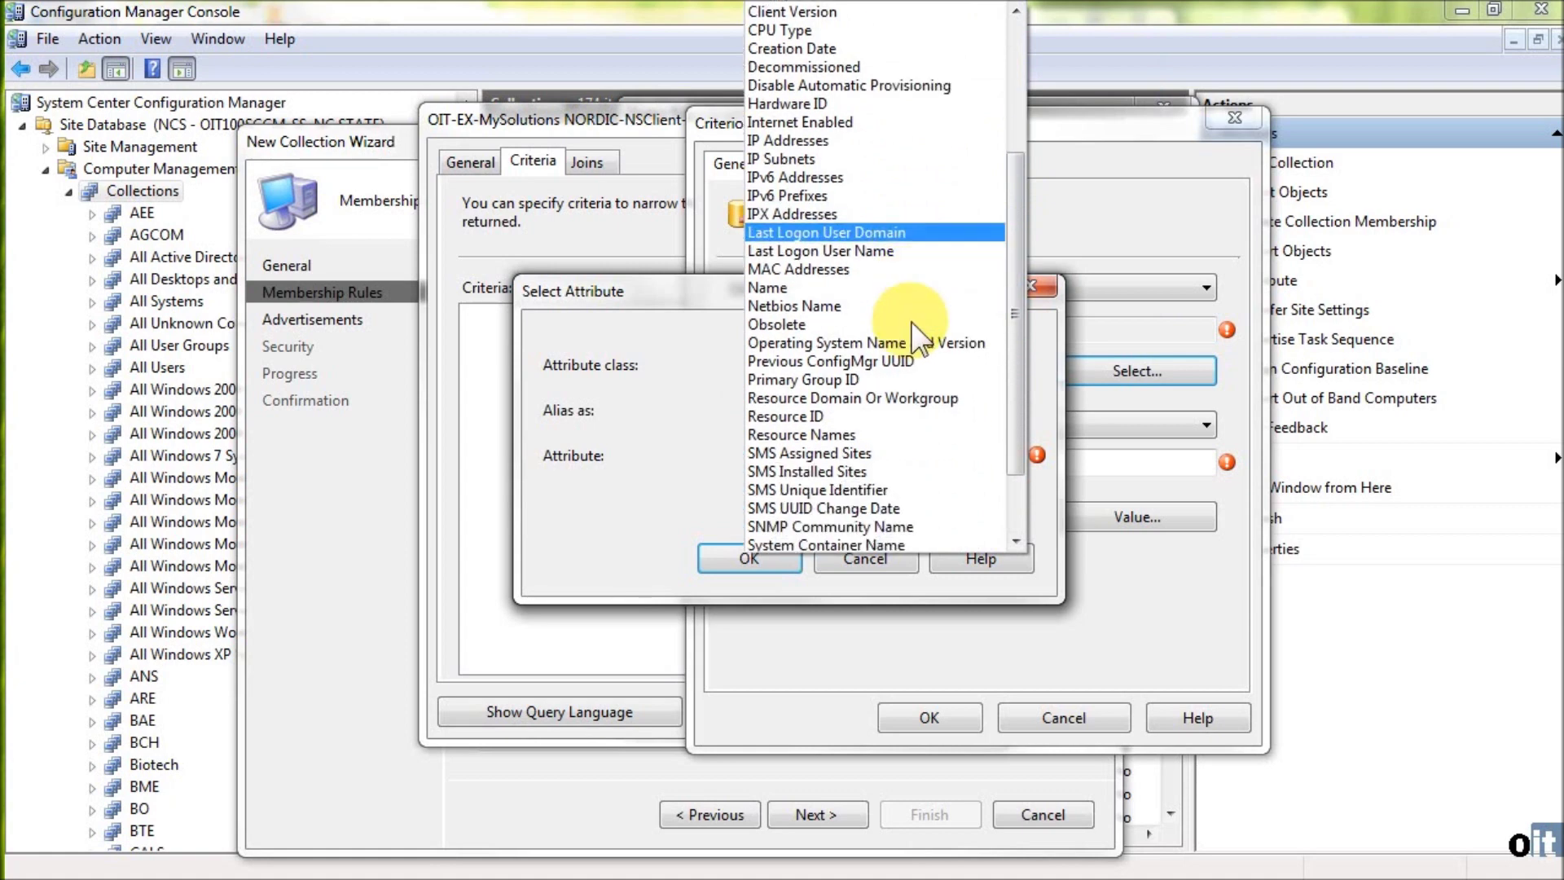
{"action": "scroll", "coordinate": [906, 327], "scroll_direction": "down", "scroll_amount": 1}
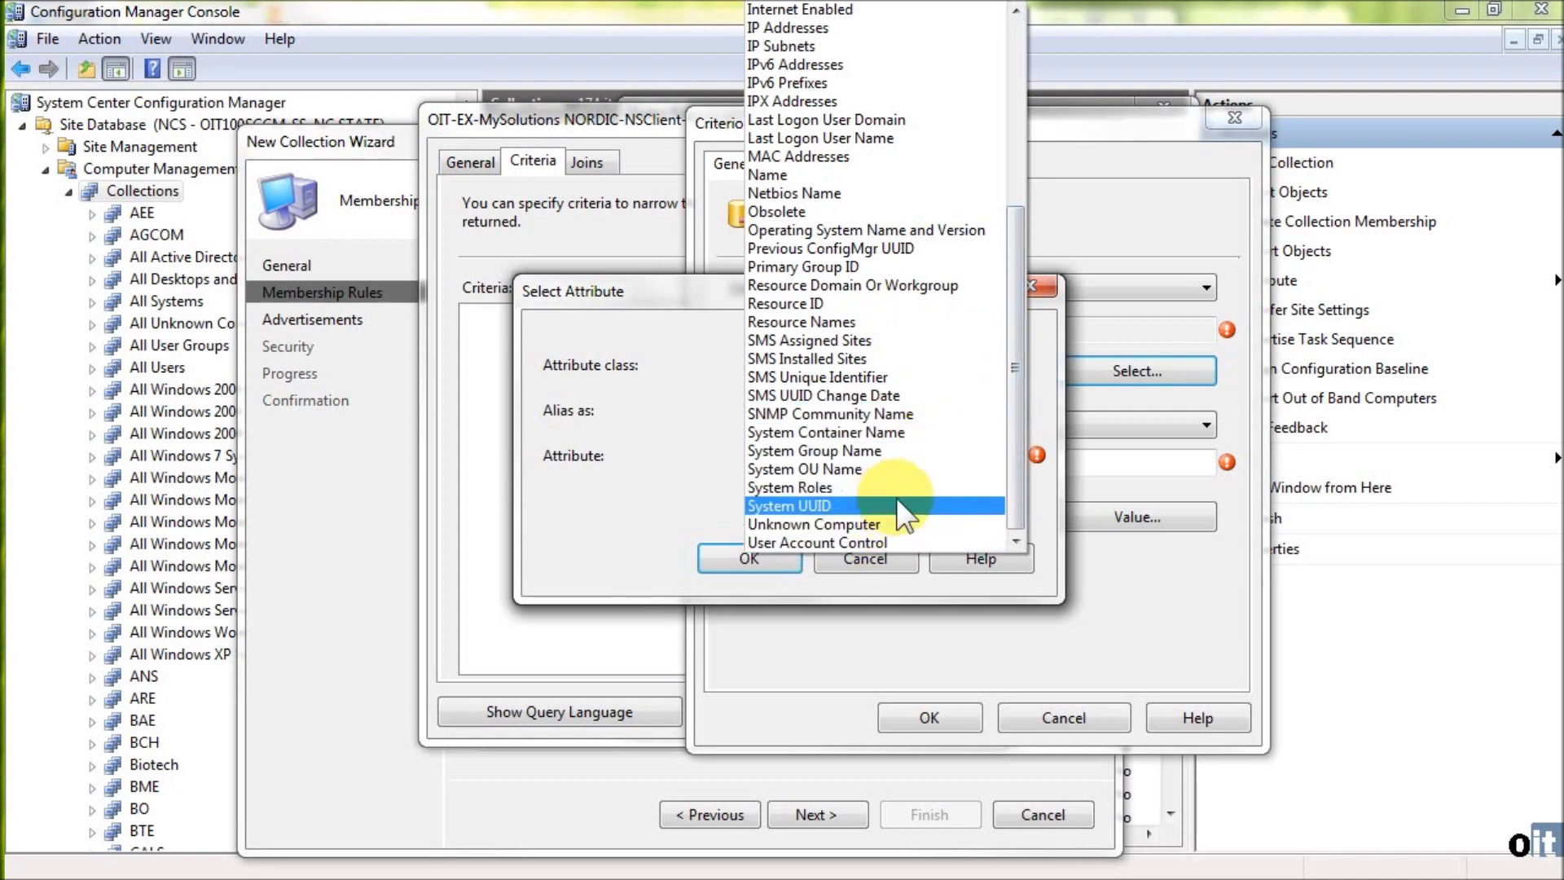
{"action": "left_click", "coordinate": [861, 451]}
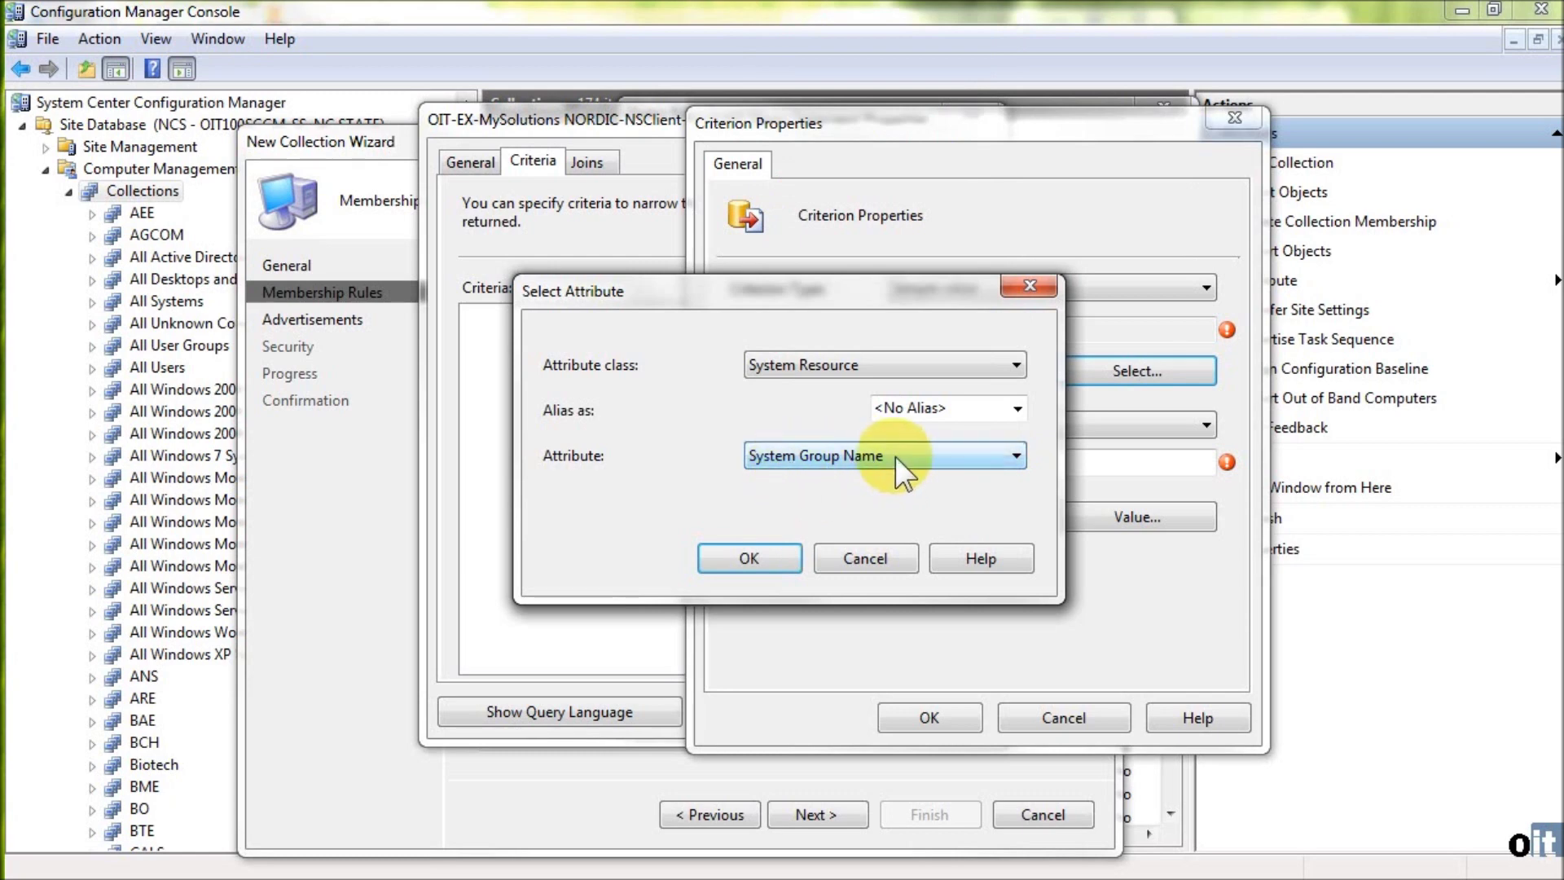
{"action": "left_click", "coordinate": [745, 555]}
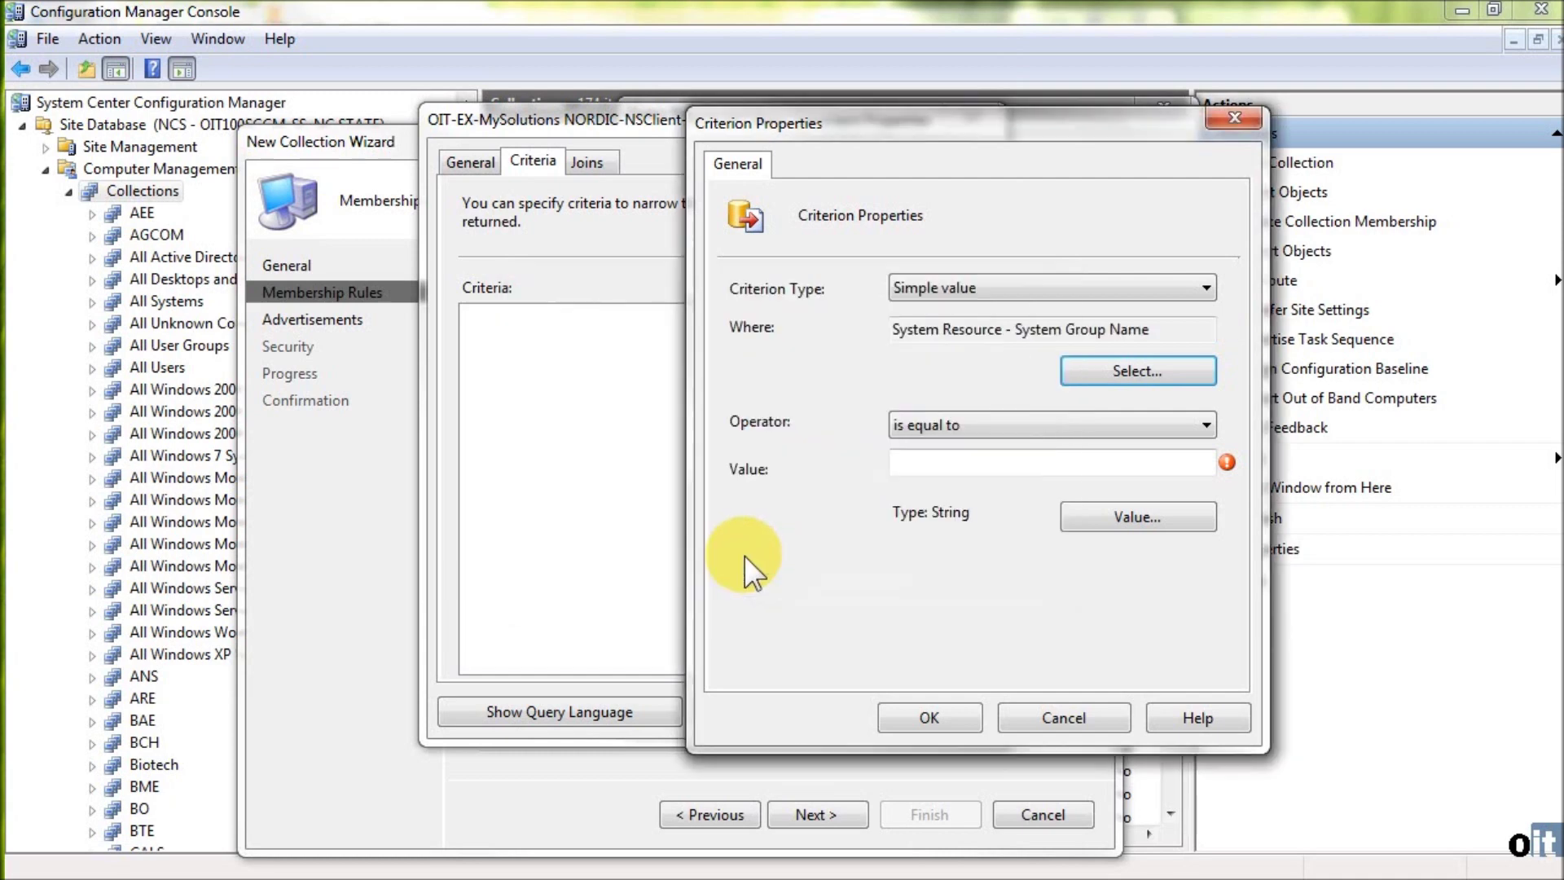
- Keep the "is equal to" operator, pick the value WOLFTECH\OIT-EX-NSCLIENT.ORG-NSClientPP-3.8-20100602 from the available groups, and save the criterion
{"action": "left_click", "coordinate": [1204, 424]}
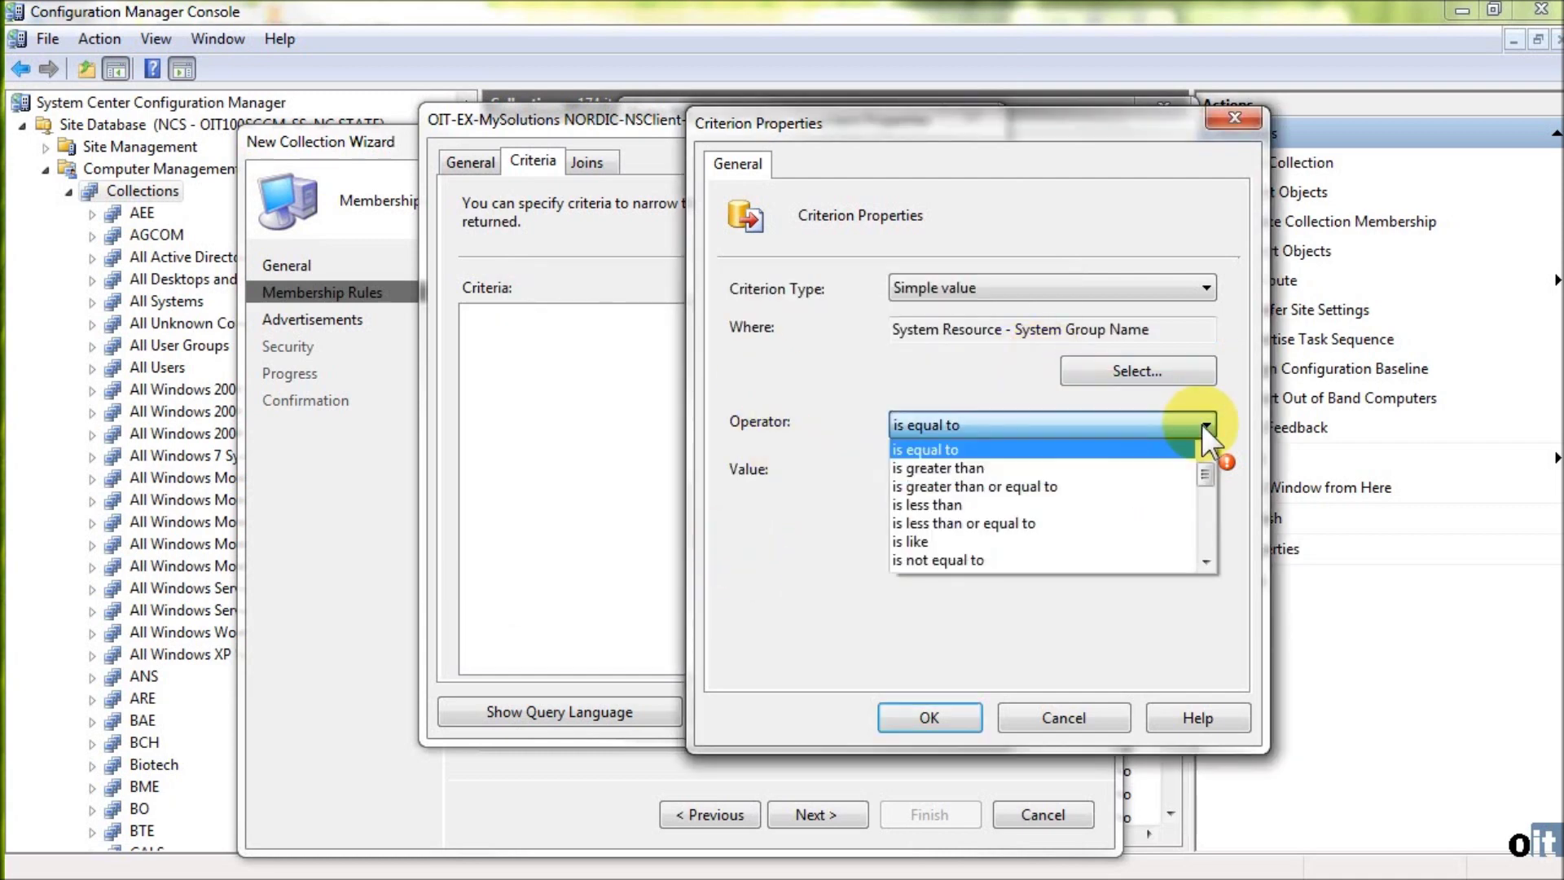
{"action": "left_click", "coordinate": [1204, 425]}
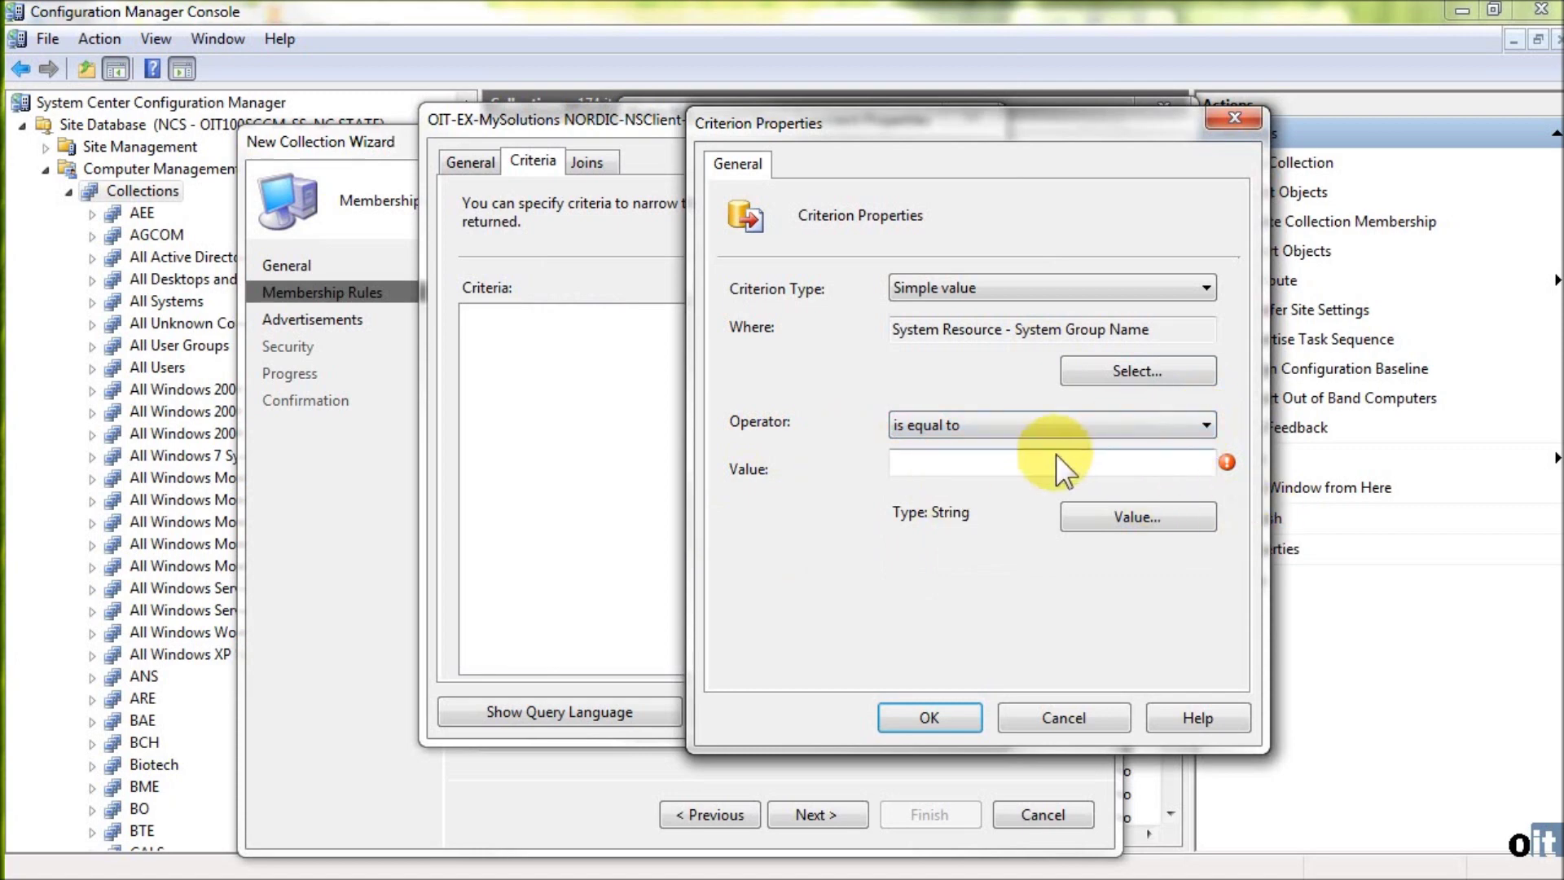
{"action": "left_click", "coordinate": [1002, 466]}
{"action": "left_click", "coordinate": [1125, 517]}
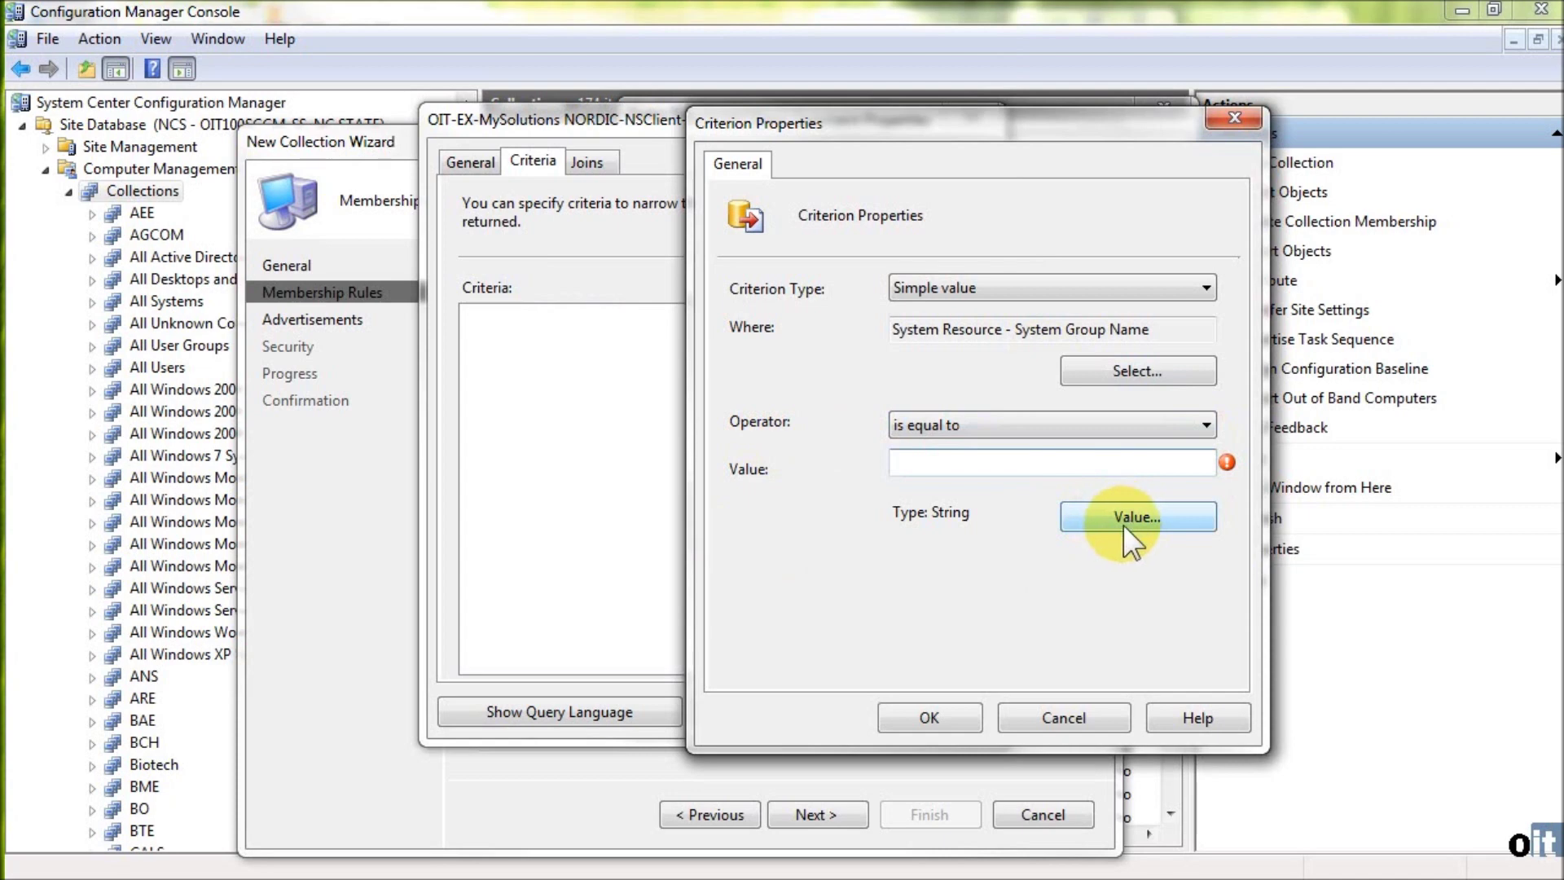
{"action": "left_click", "coordinate": [1123, 528]}
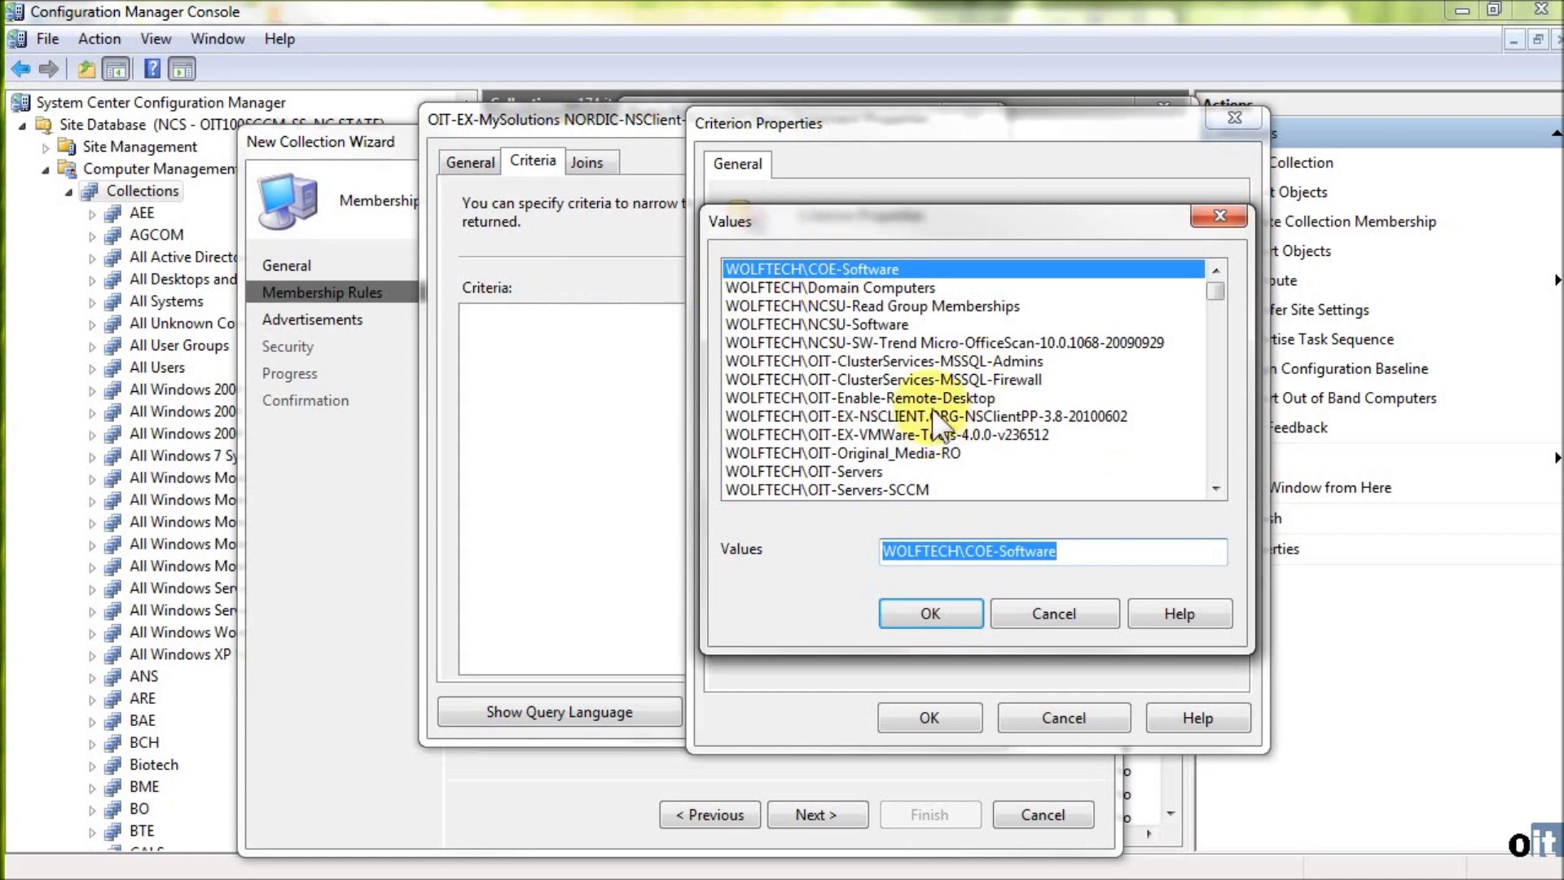
{"action": "left_click_drag", "start_coordinate": [1217, 290], "coordinate": [1216, 277]}
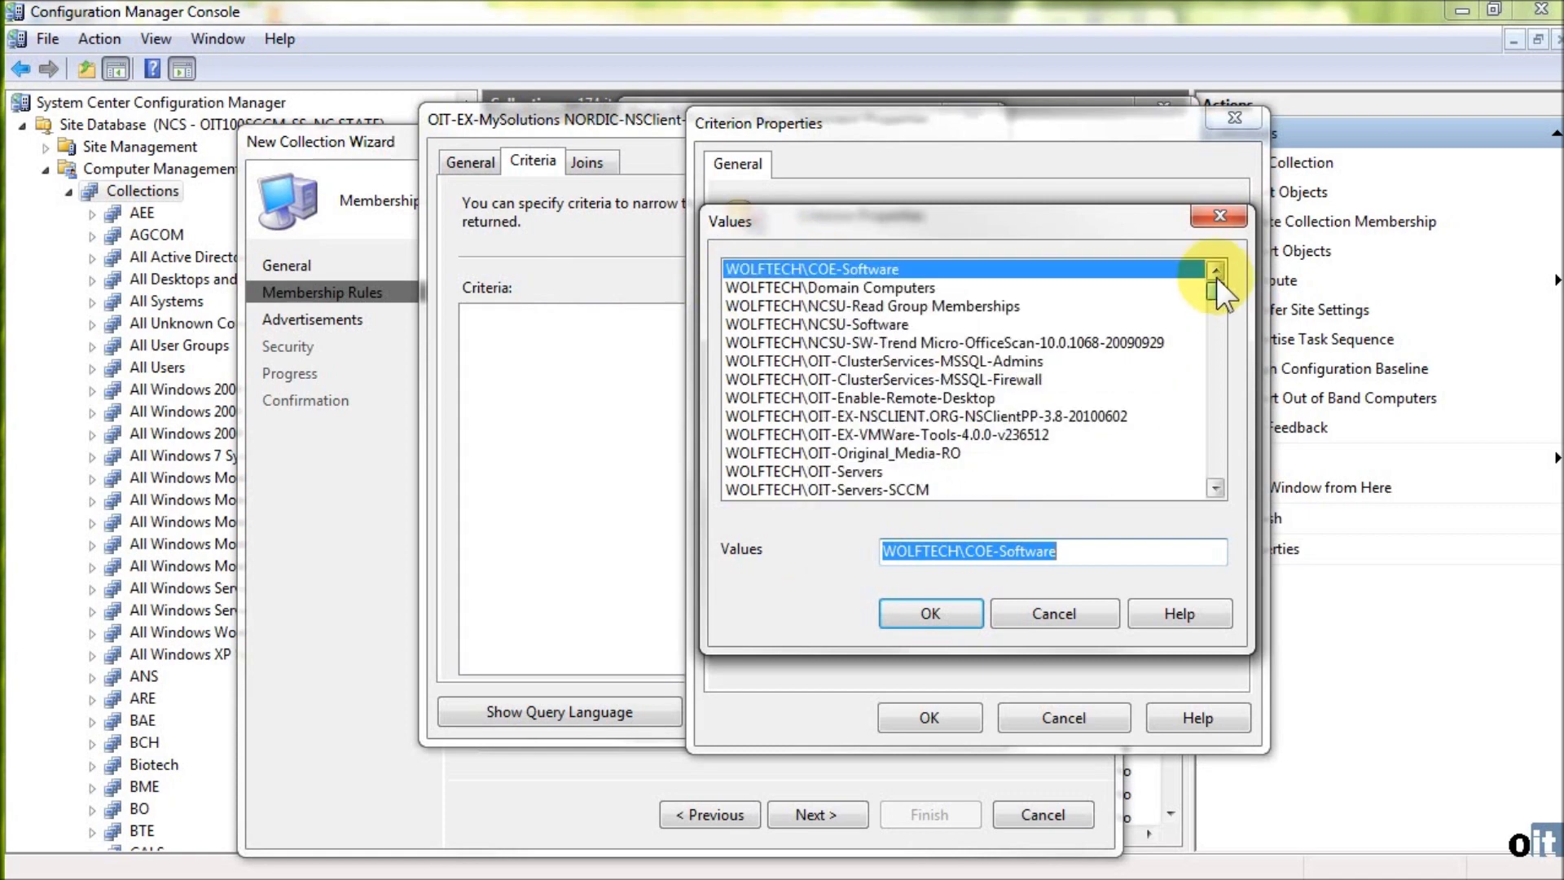
{"action": "left_click", "coordinate": [1060, 416]}
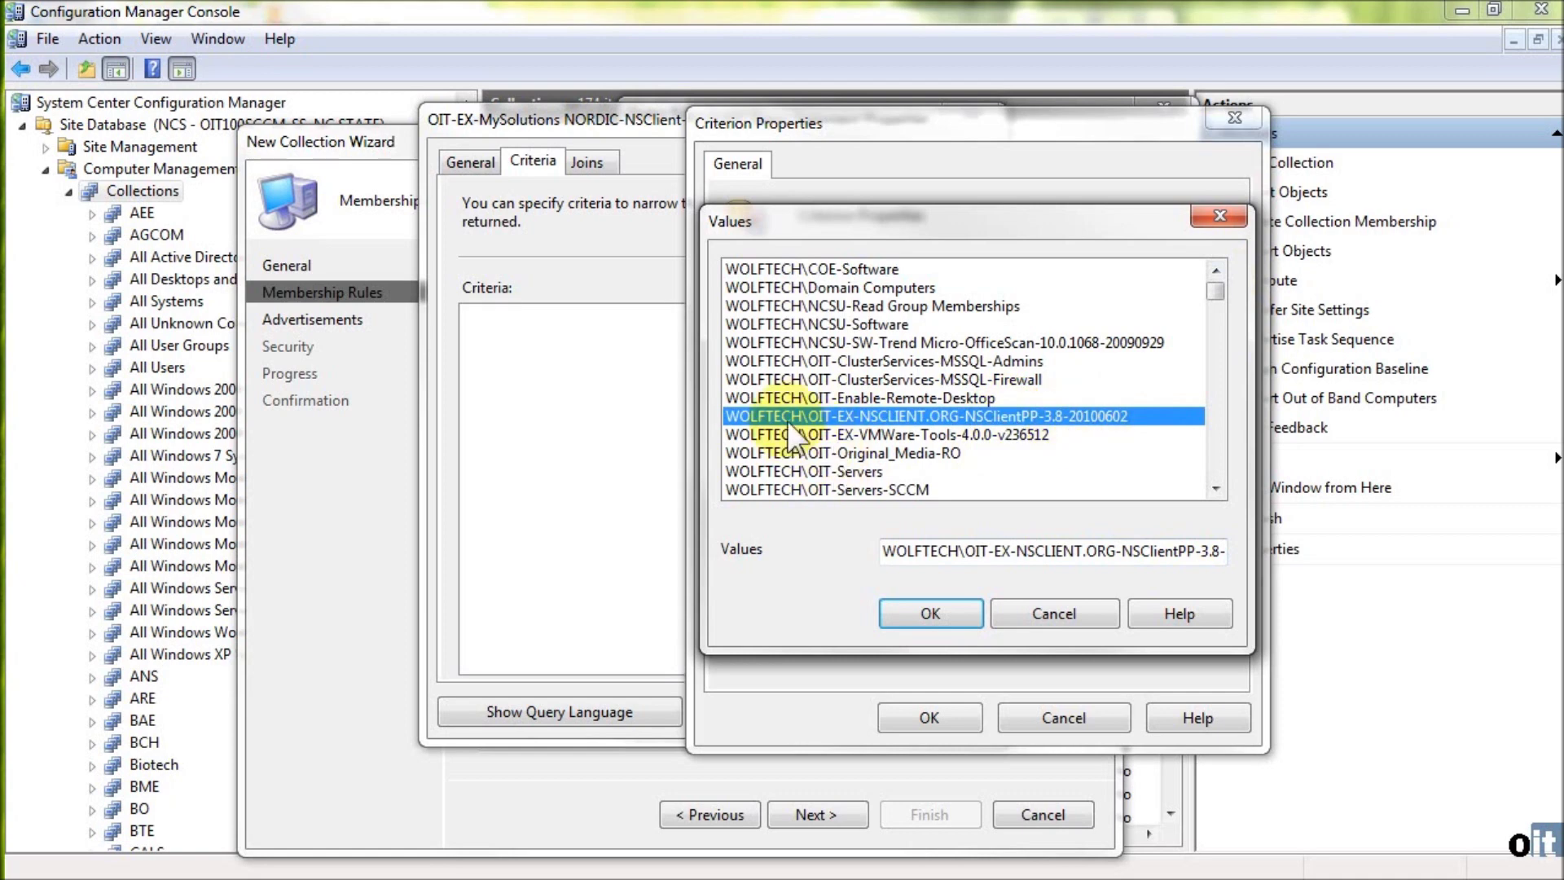
{"action": "left_click", "coordinate": [940, 607]}
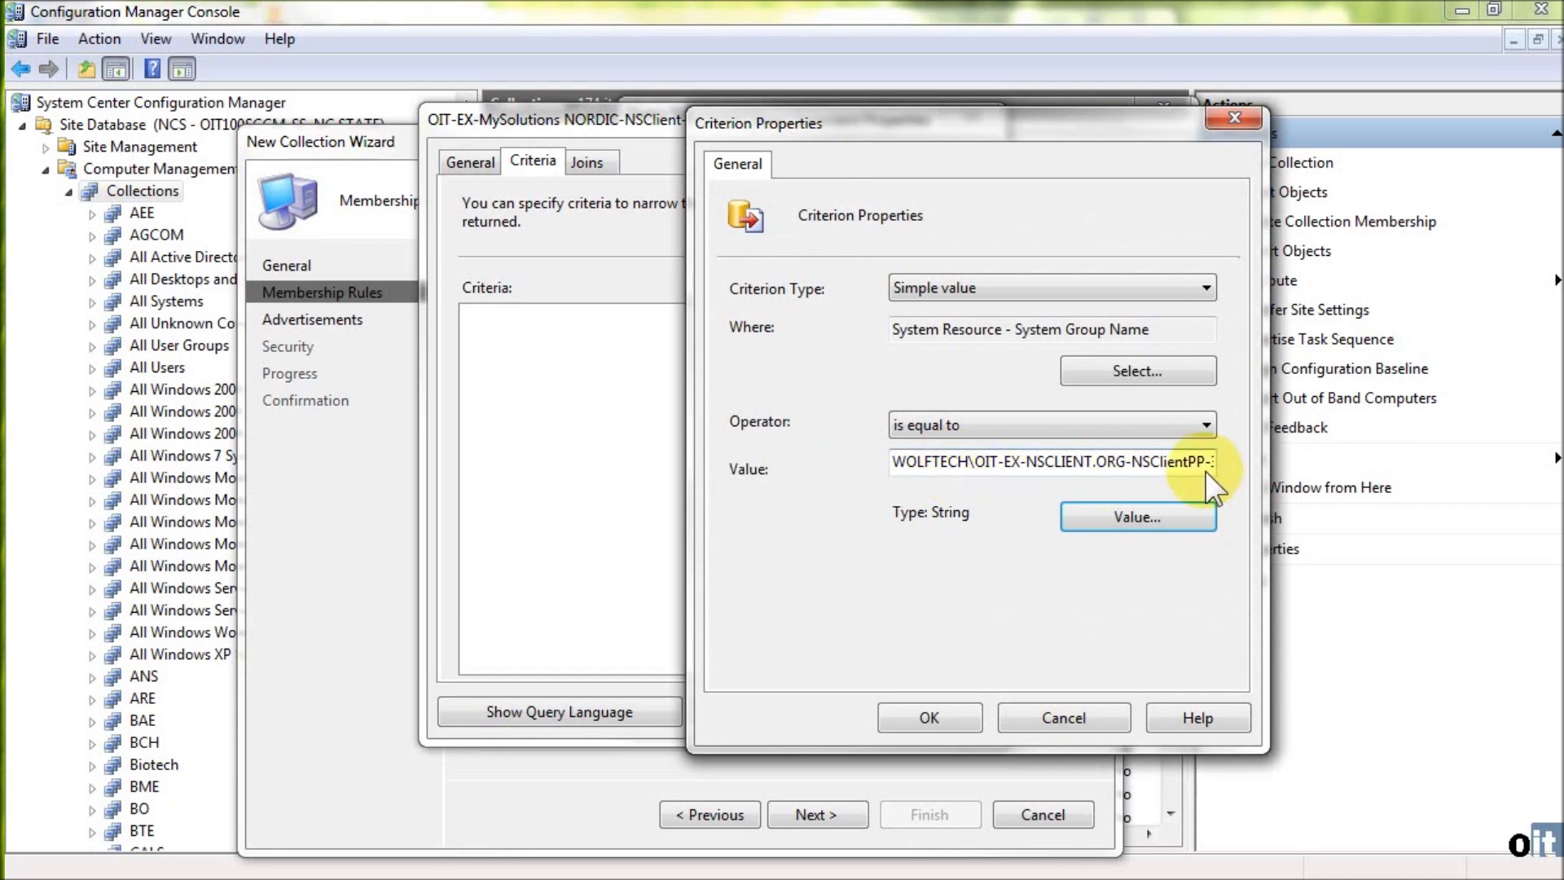
{"action": "left_click", "coordinate": [945, 720]}
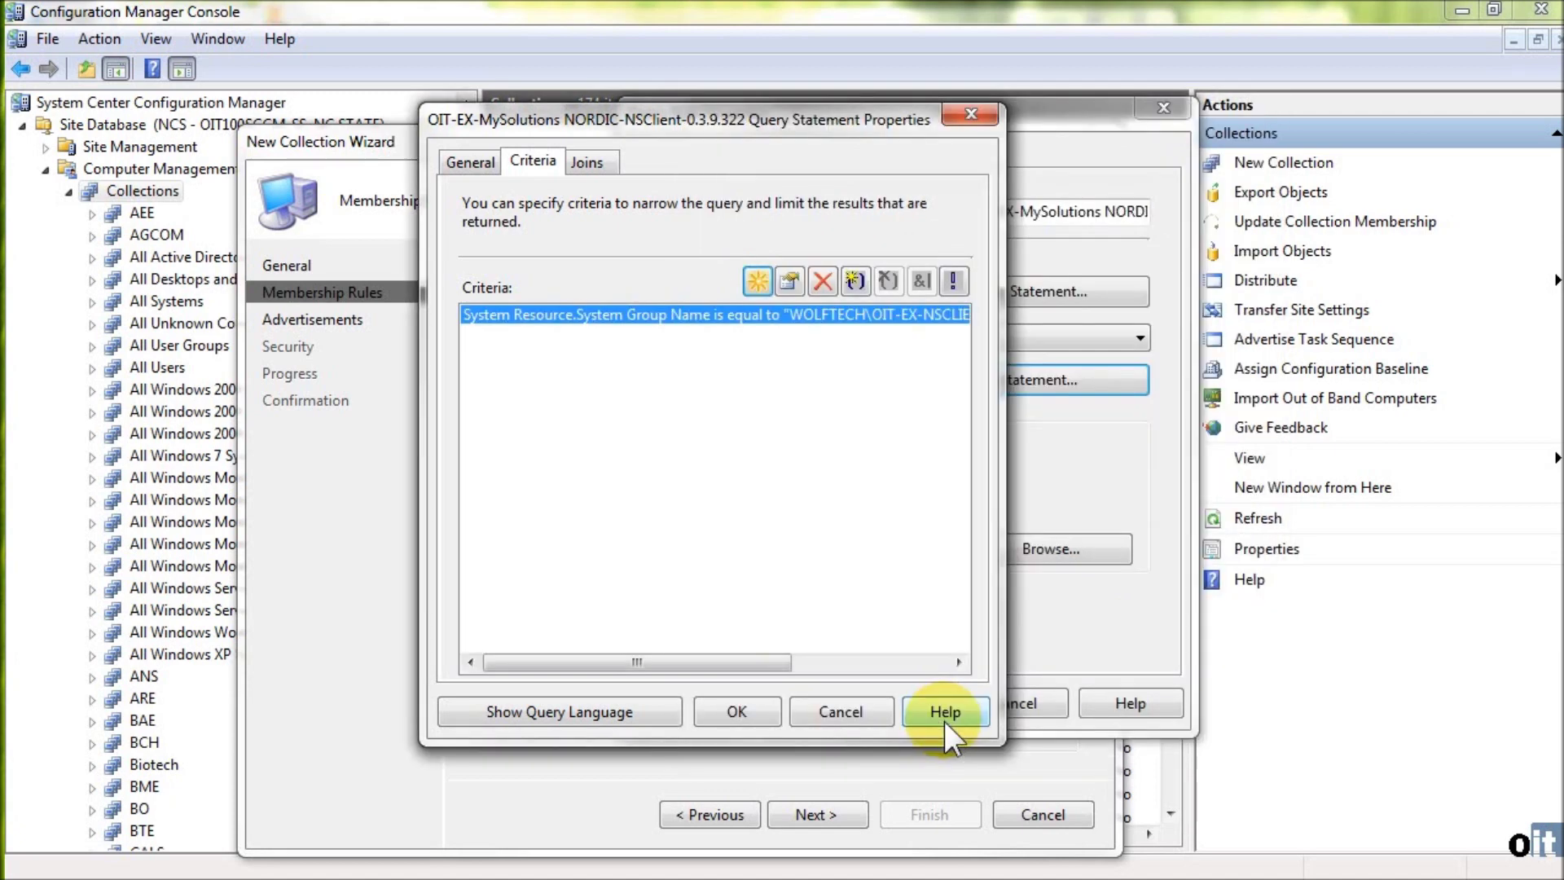
- Show the query statement as WQL text and save the statement
{"action": "left_click", "coordinate": [548, 714]}
{"action": "left_click", "coordinate": [543, 383]}
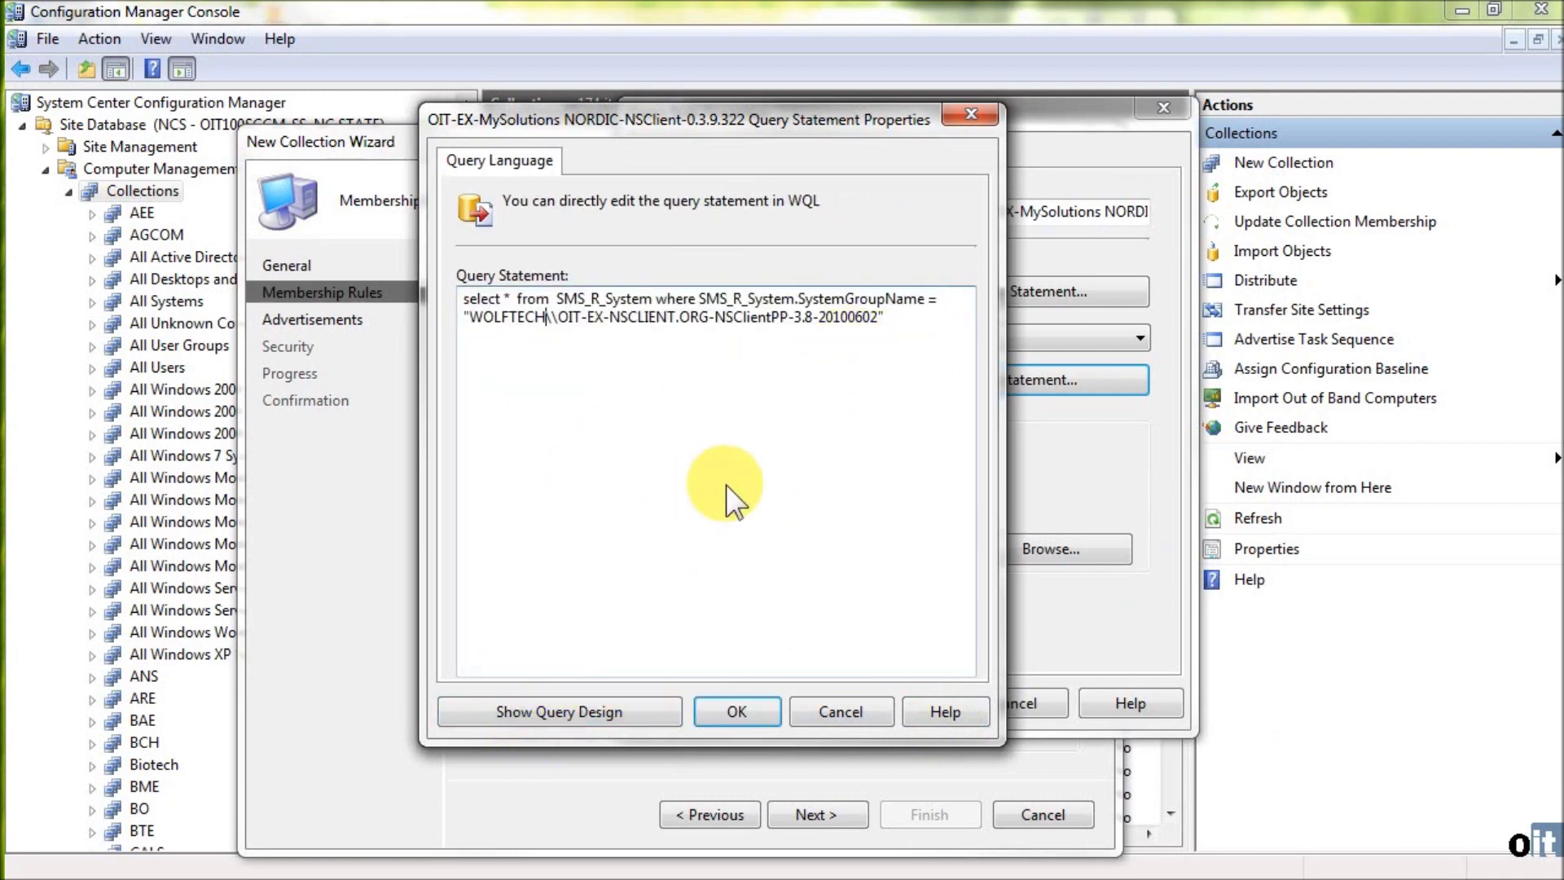
{"action": "left_click", "coordinate": [729, 709]}
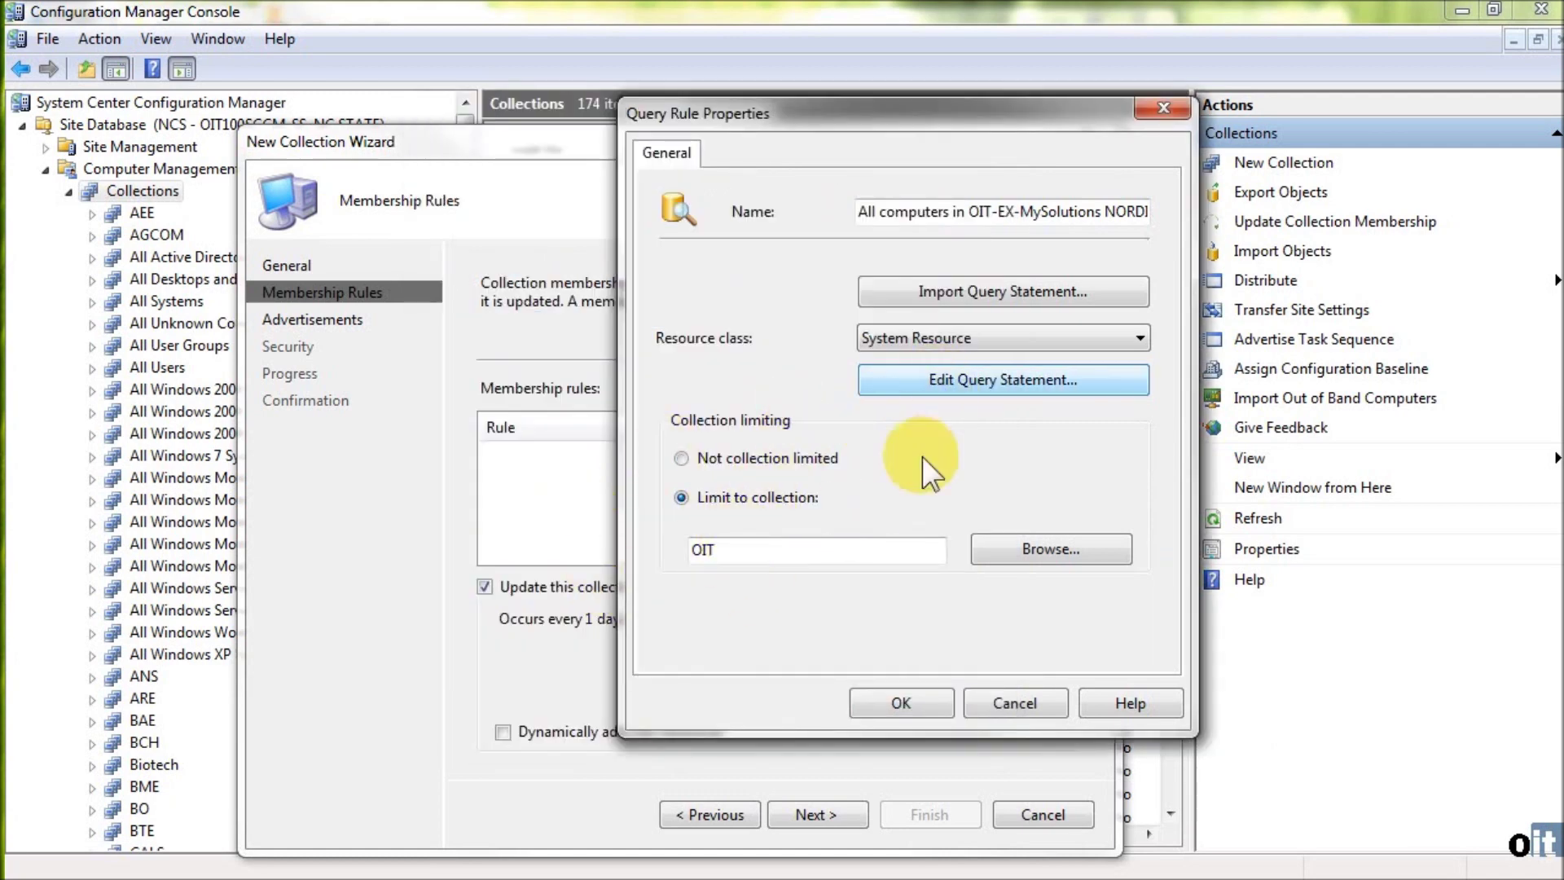
- Reopen the rule's query statement, review its criterion and WQL text, and close it without saving
{"action": "left_click", "coordinate": [965, 382]}
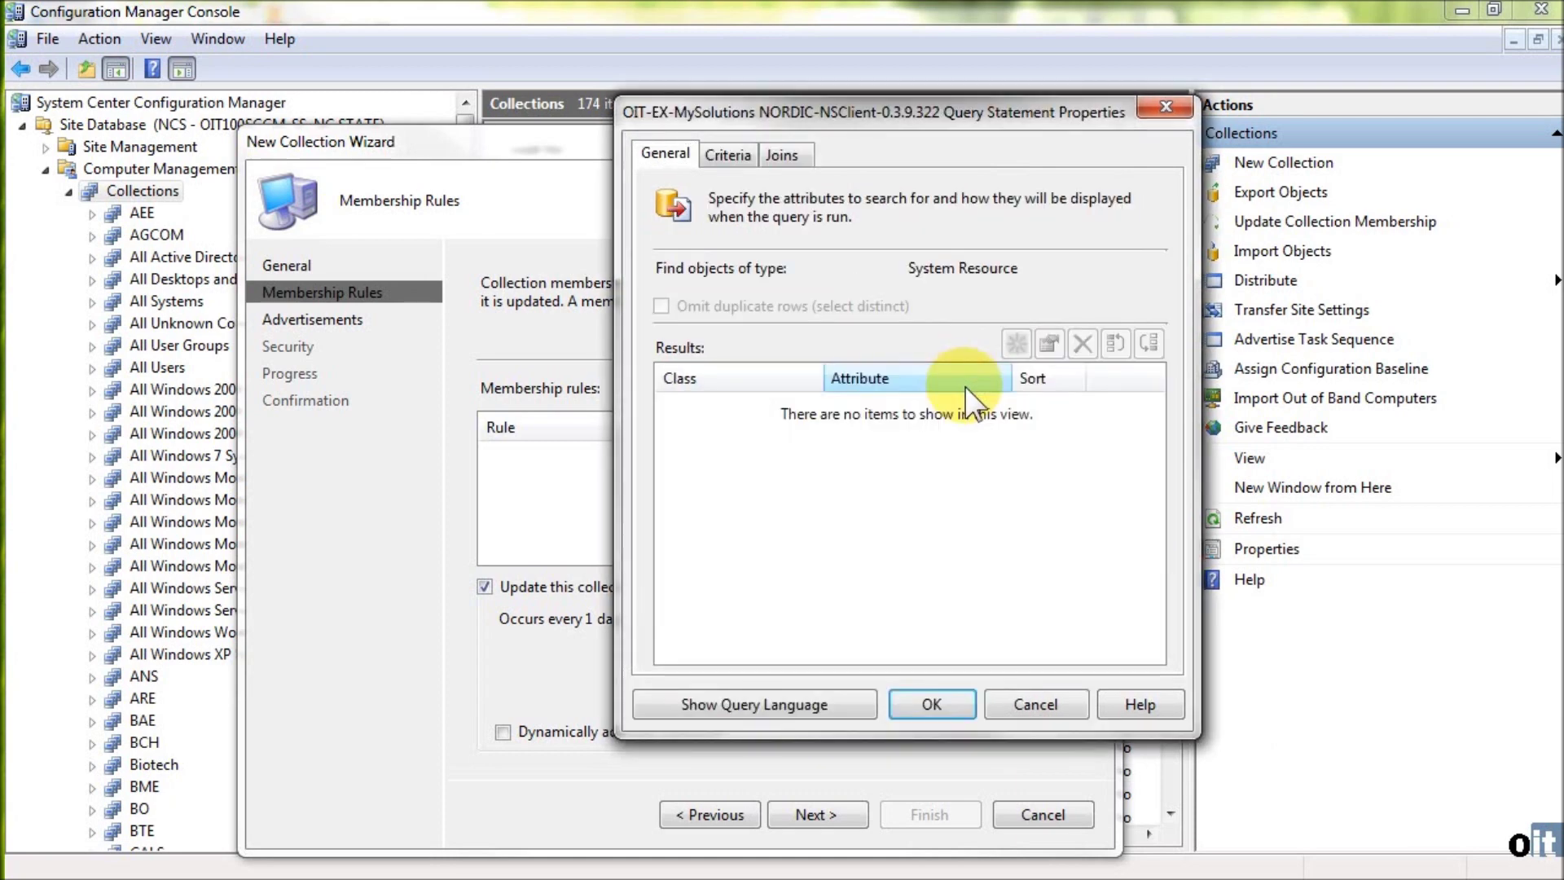
{"action": "left_click", "coordinate": [727, 152]}
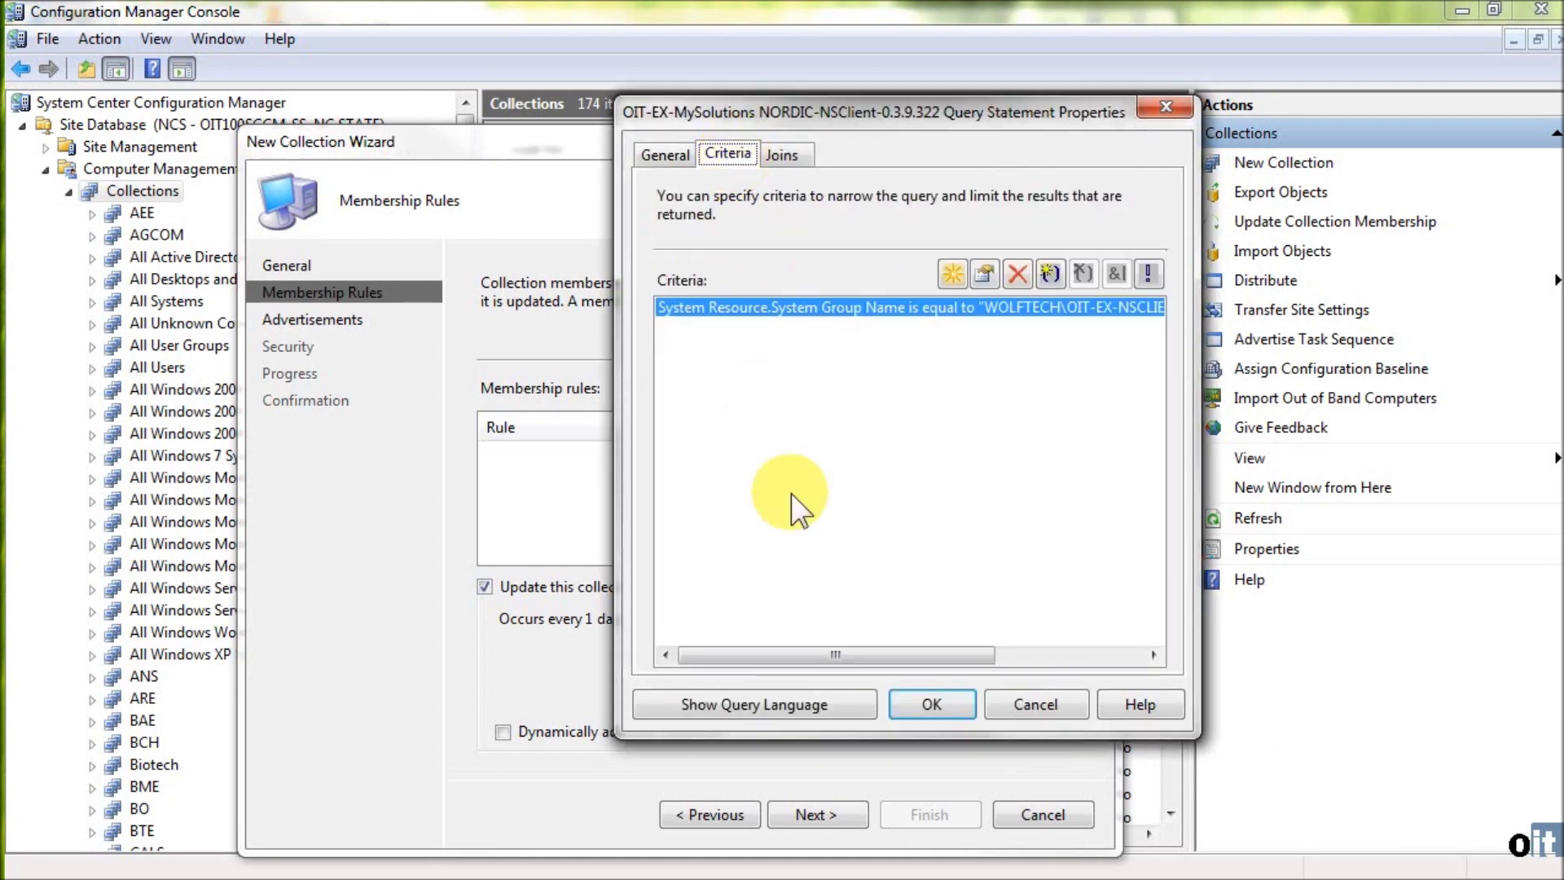
{"action": "left_click", "coordinate": [757, 710]}
{"action": "left_click", "coordinate": [766, 309]}
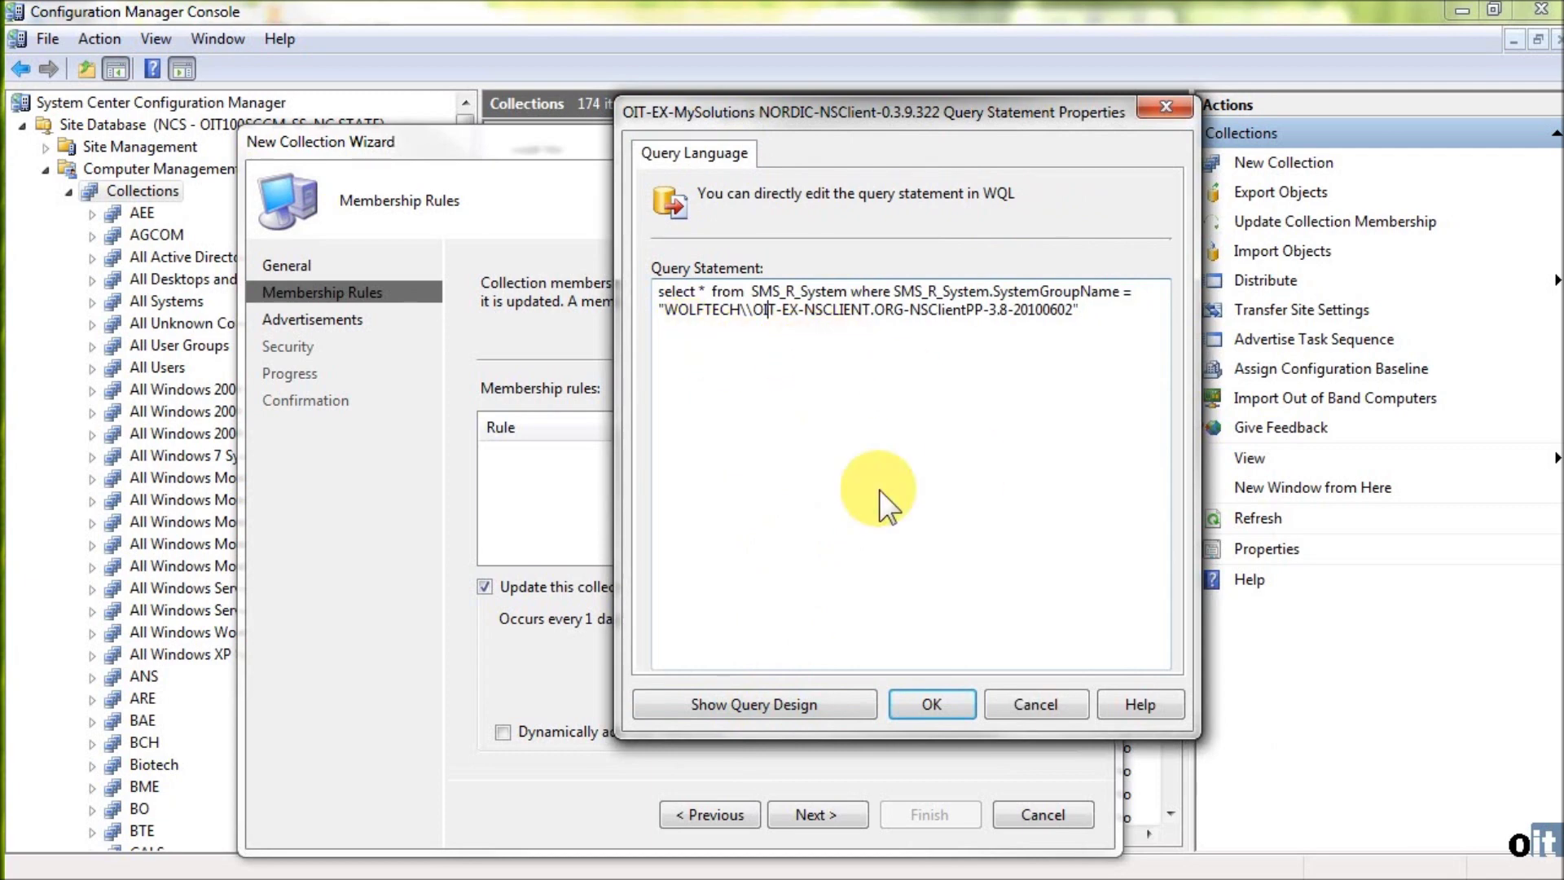
{"action": "left_click", "coordinate": [1073, 704]}
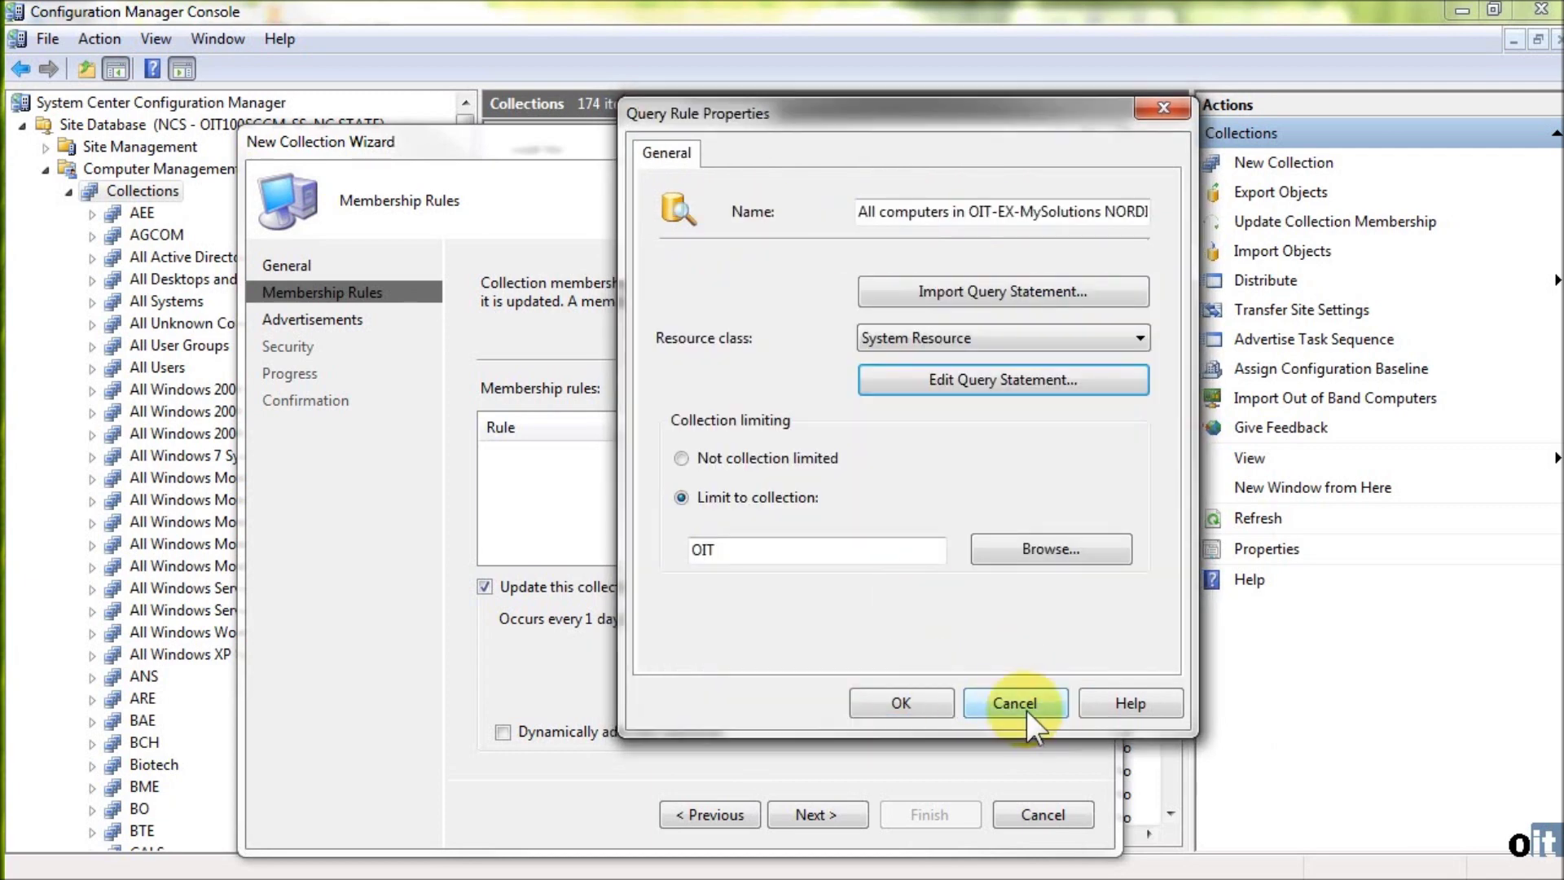
- Save the query rule, enable dynamically adding new resources, and advance the wizard to its Security page
{"action": "left_click", "coordinate": [937, 706]}
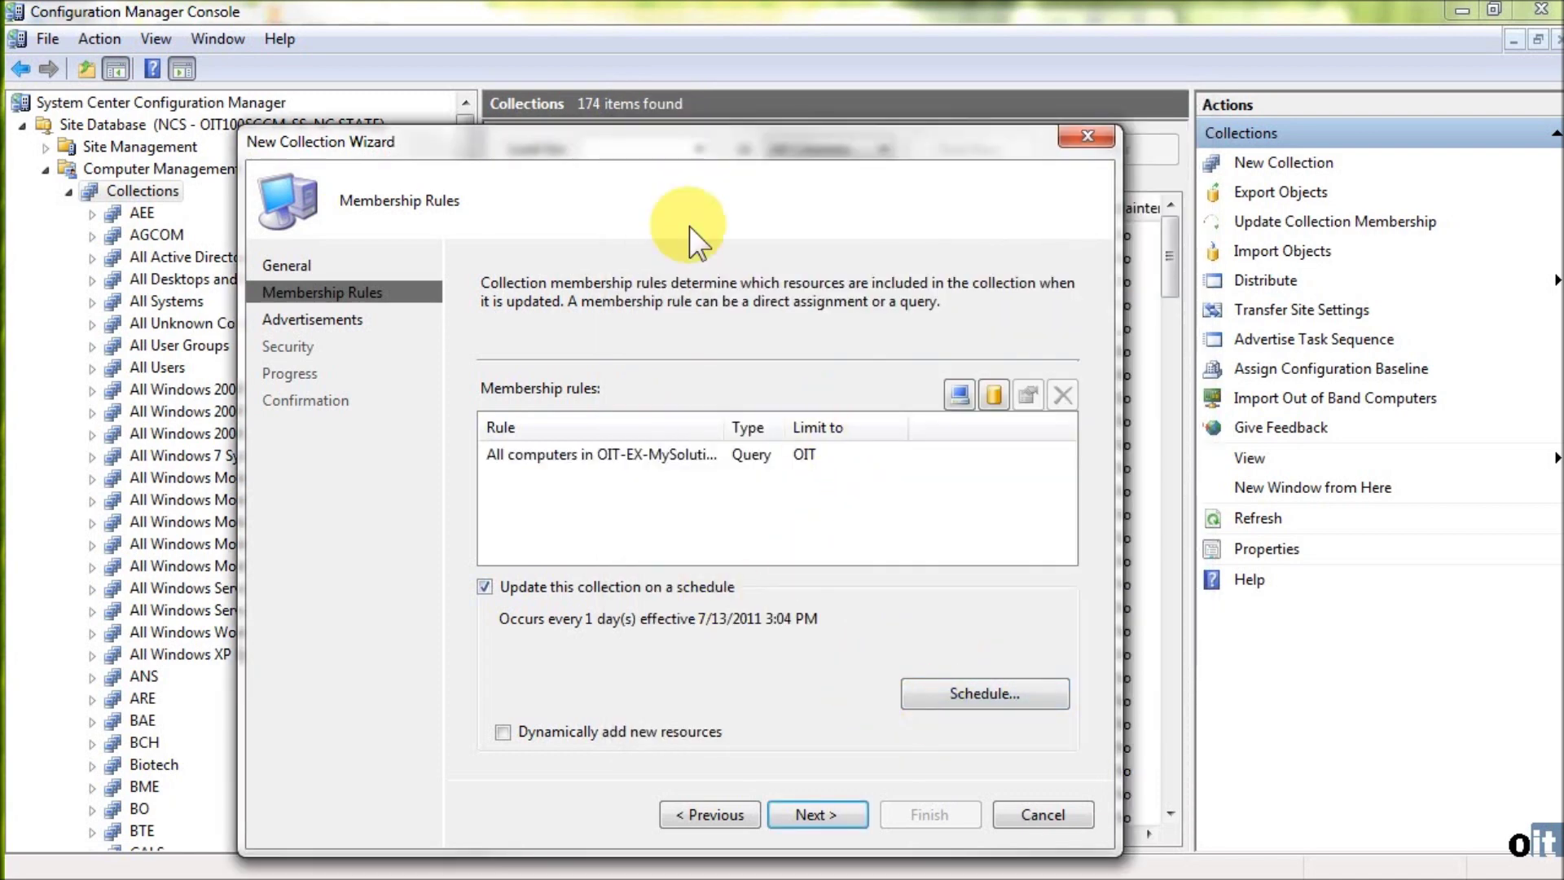
{"action": "left_click_drag", "start_coordinate": [646, 144], "coordinate": [696, 93]}
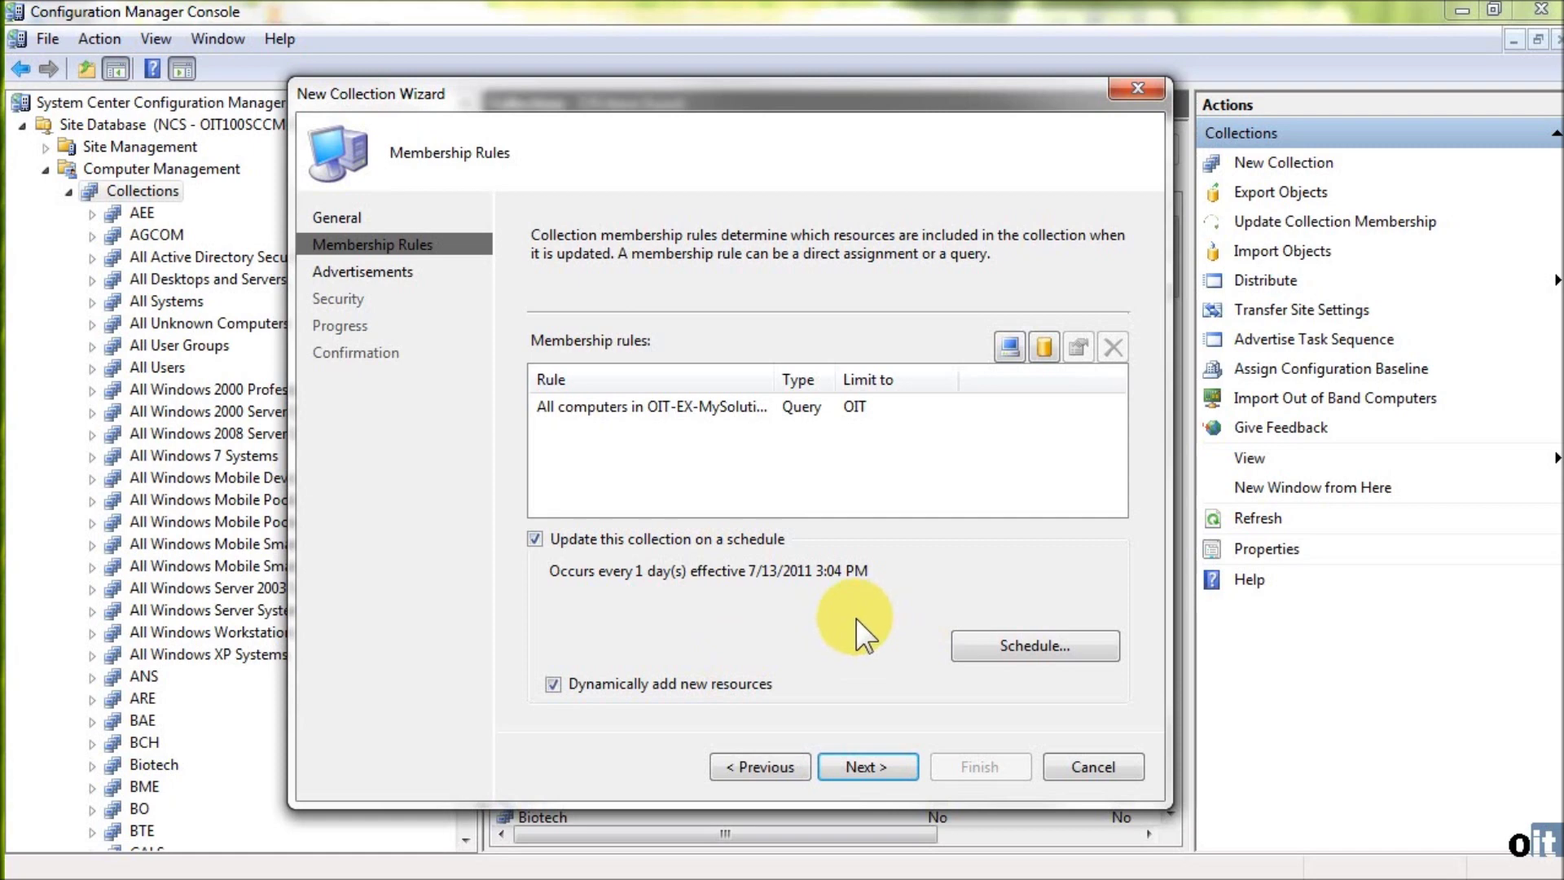
{"action": "left_click", "coordinate": [866, 764]}
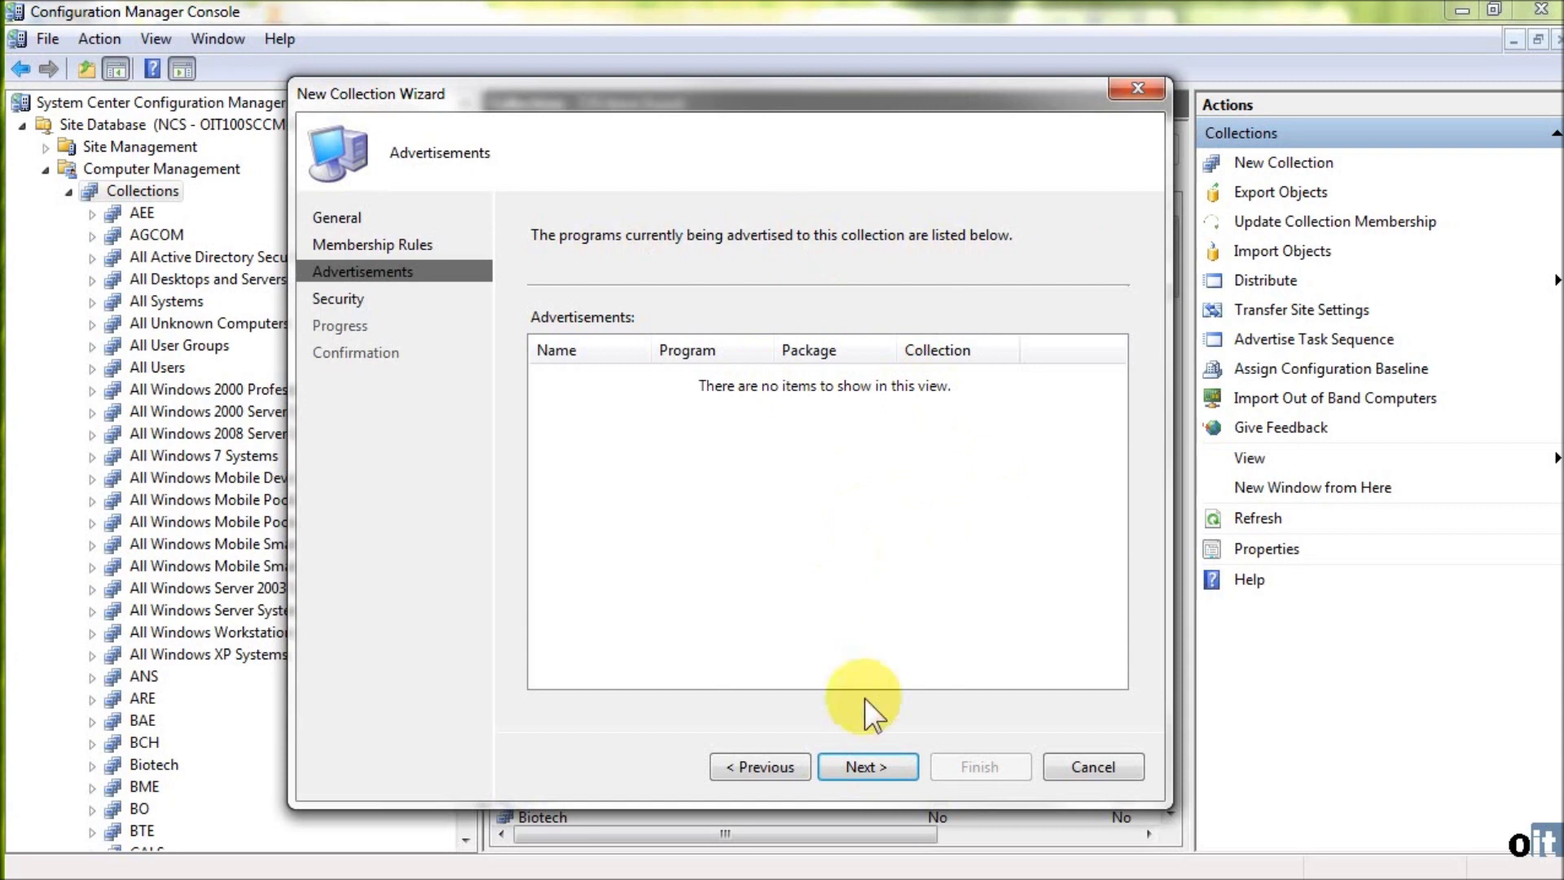
{"action": "left_click", "coordinate": [876, 761]}
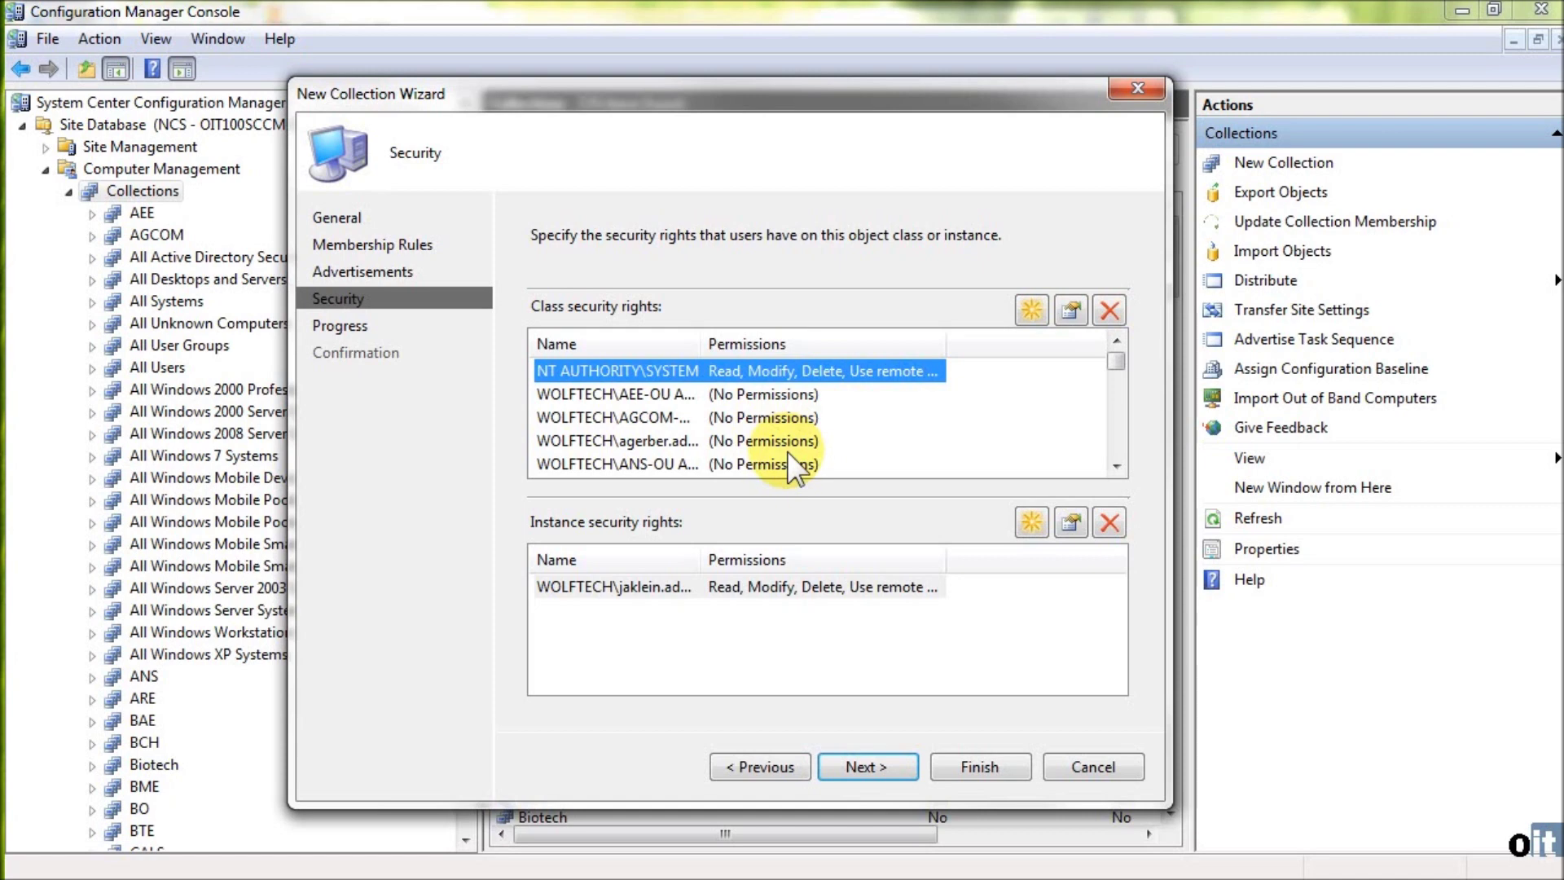
- Start a new instance security right with the user name WOLFTECH\OIT-OU Admins
{"action": "left_click", "coordinate": [602, 585]}
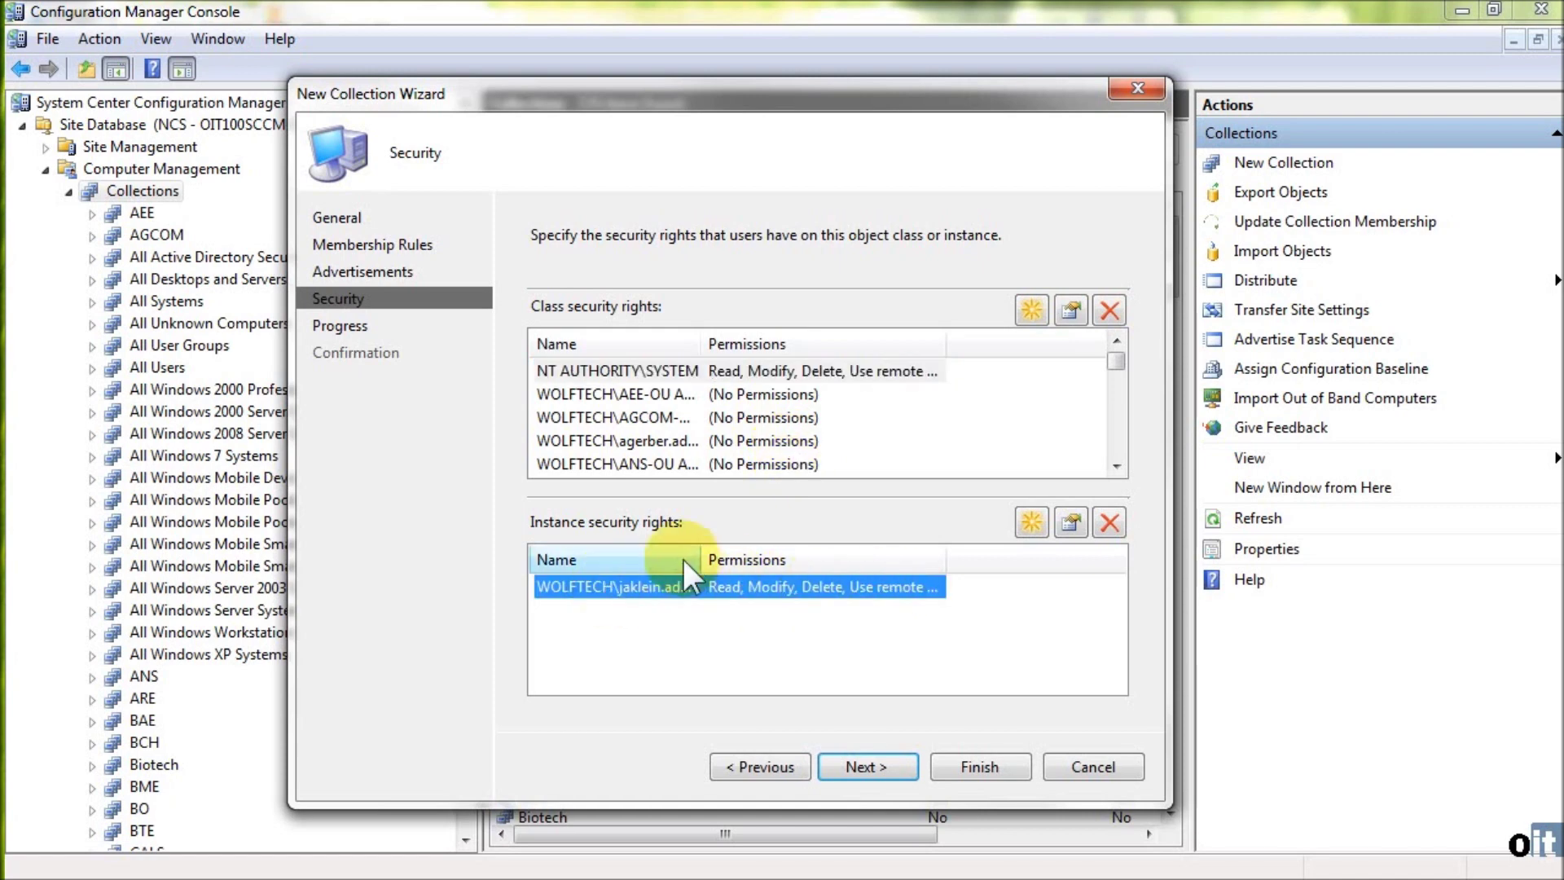
{"action": "left_click_drag", "start_coordinate": [702, 558], "coordinate": [737, 560]}
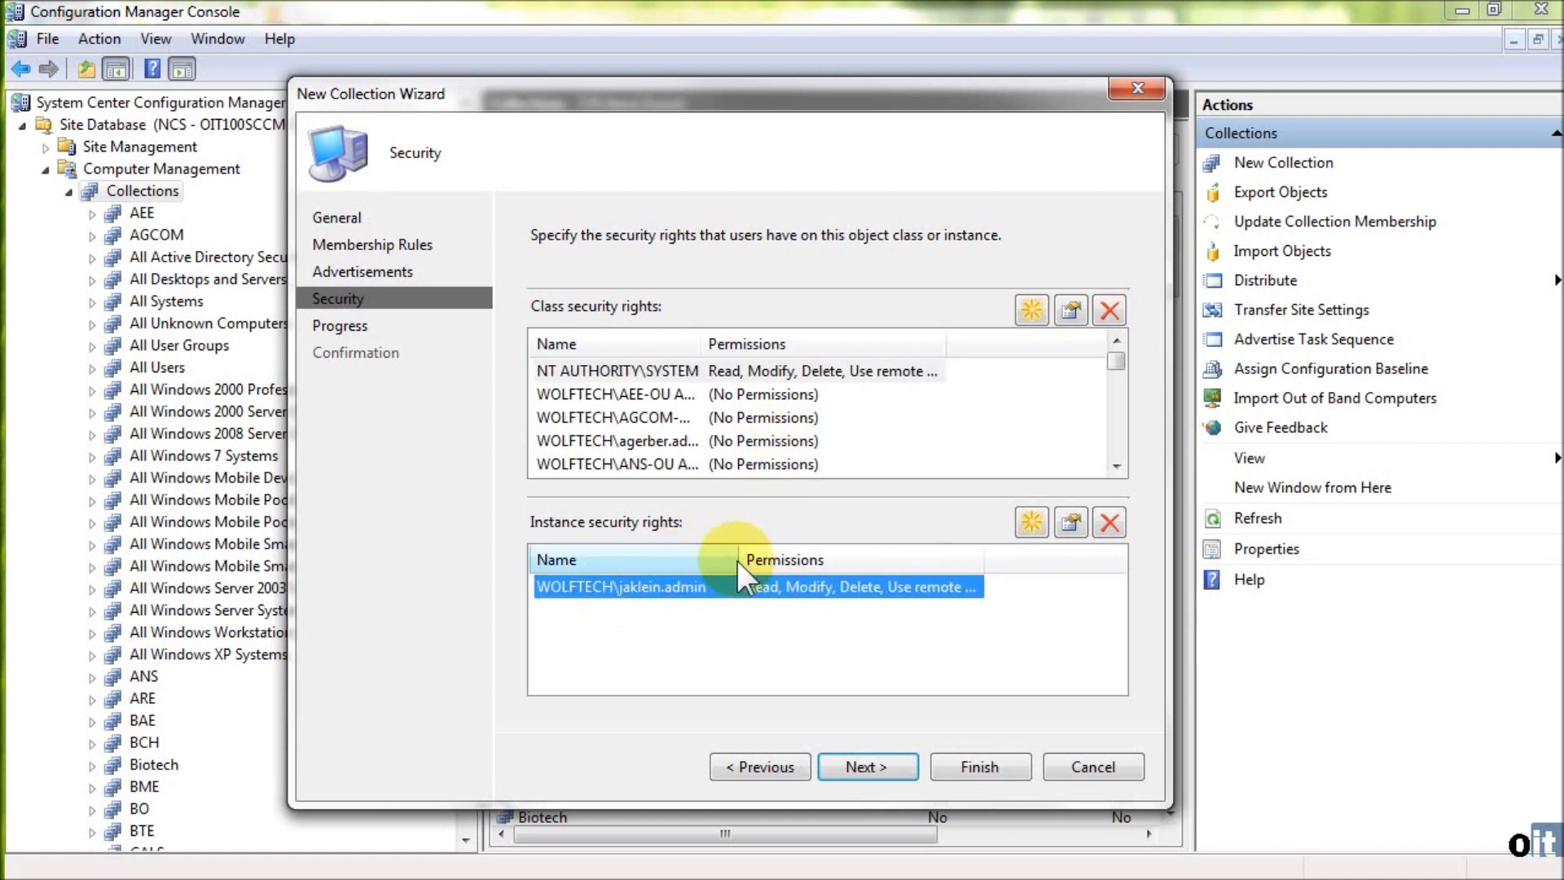
{"action": "left_click", "coordinate": [1034, 522]}
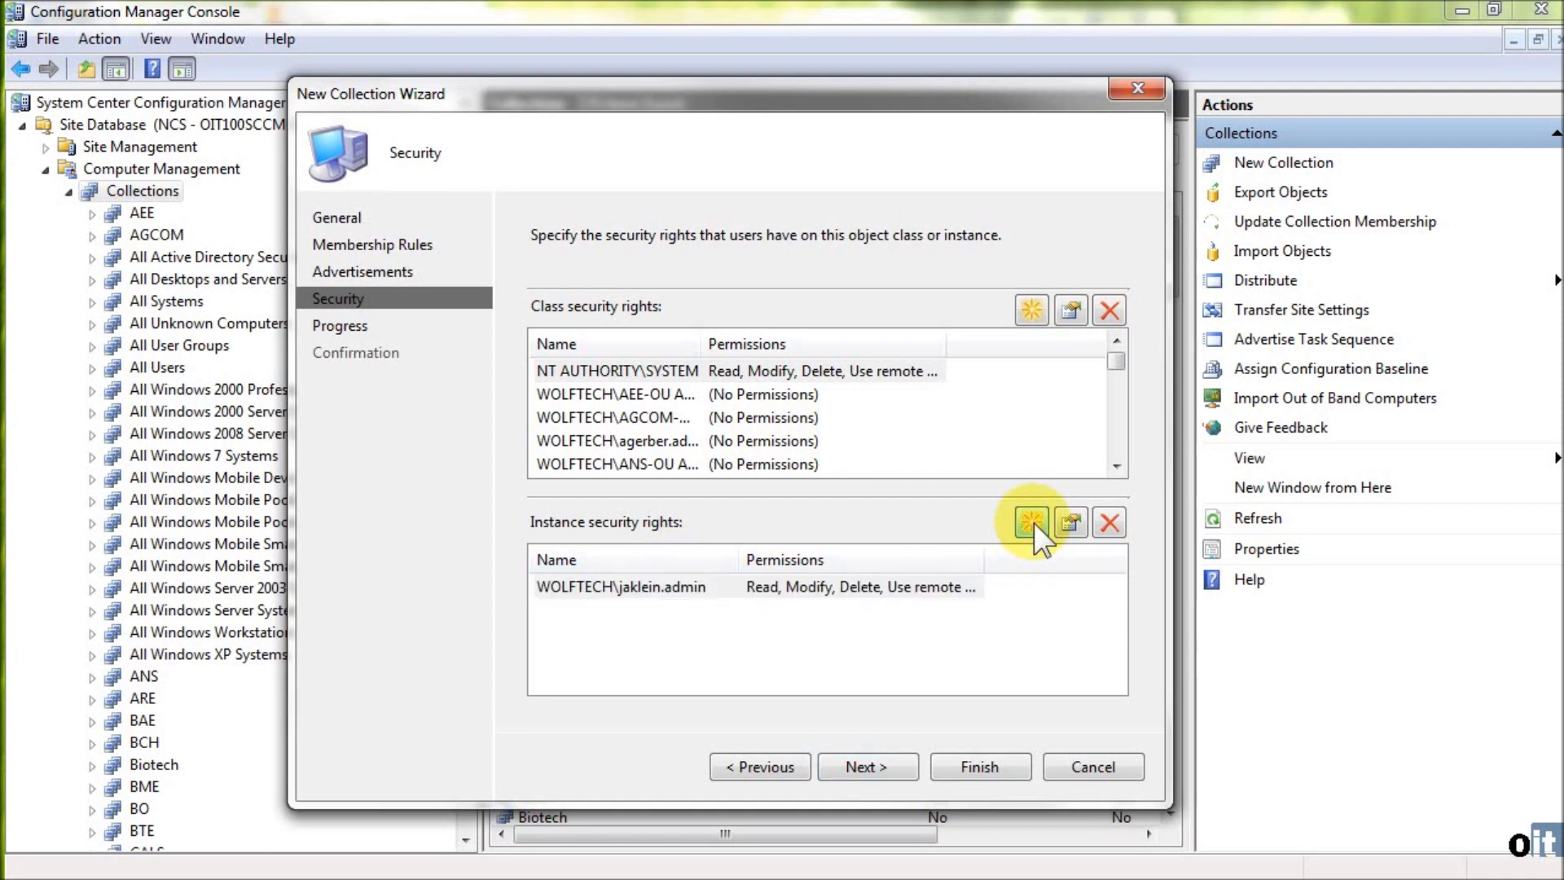
{"action": "left_click", "coordinate": [1034, 522]}
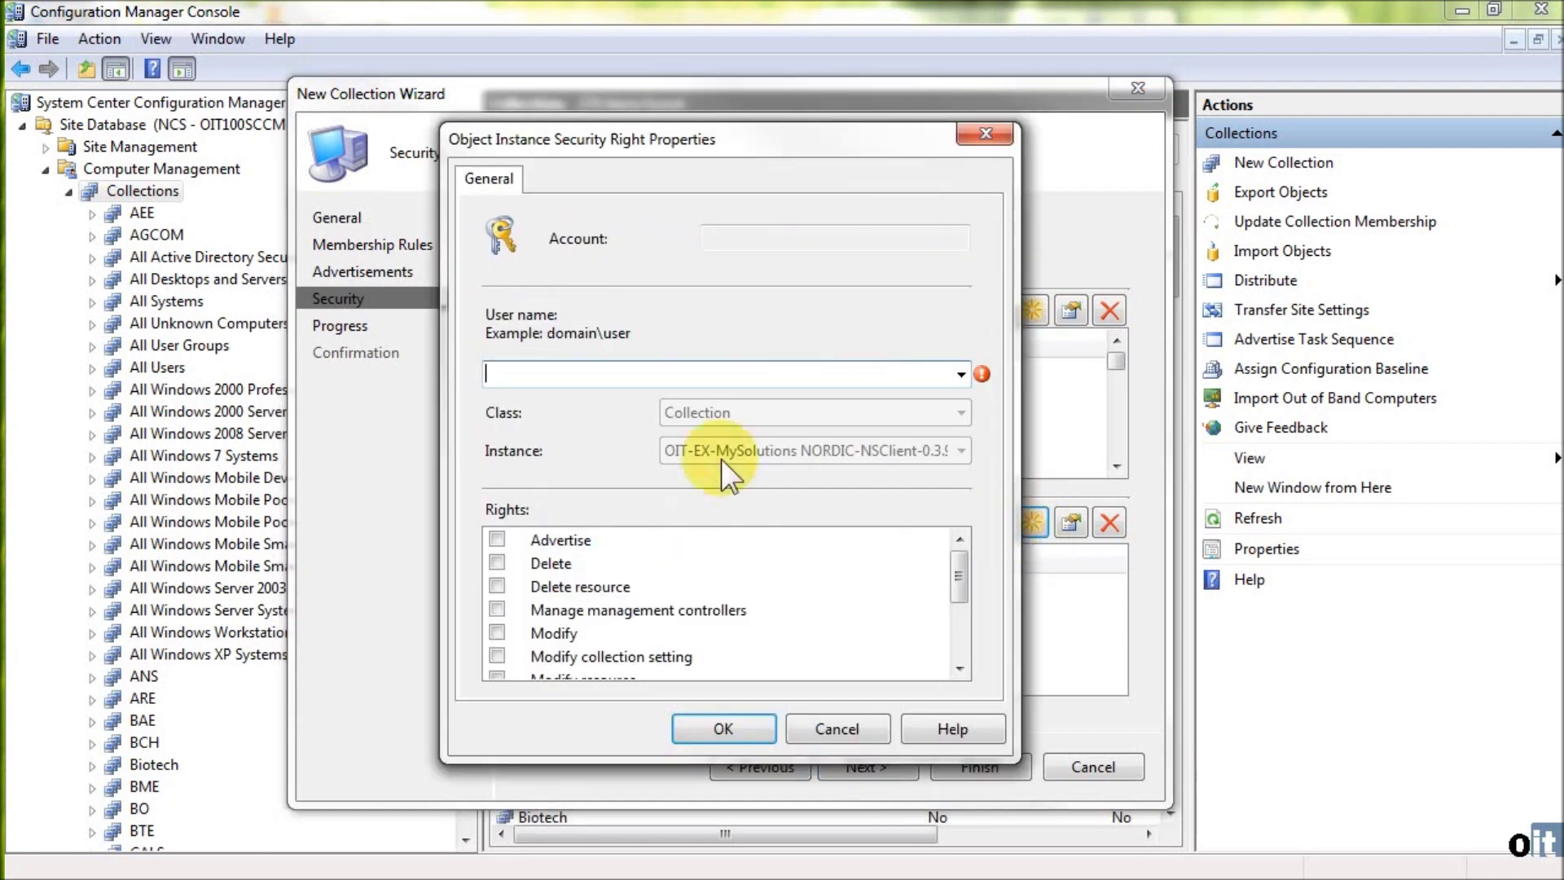
{"action": "left_click", "coordinate": [962, 375]}
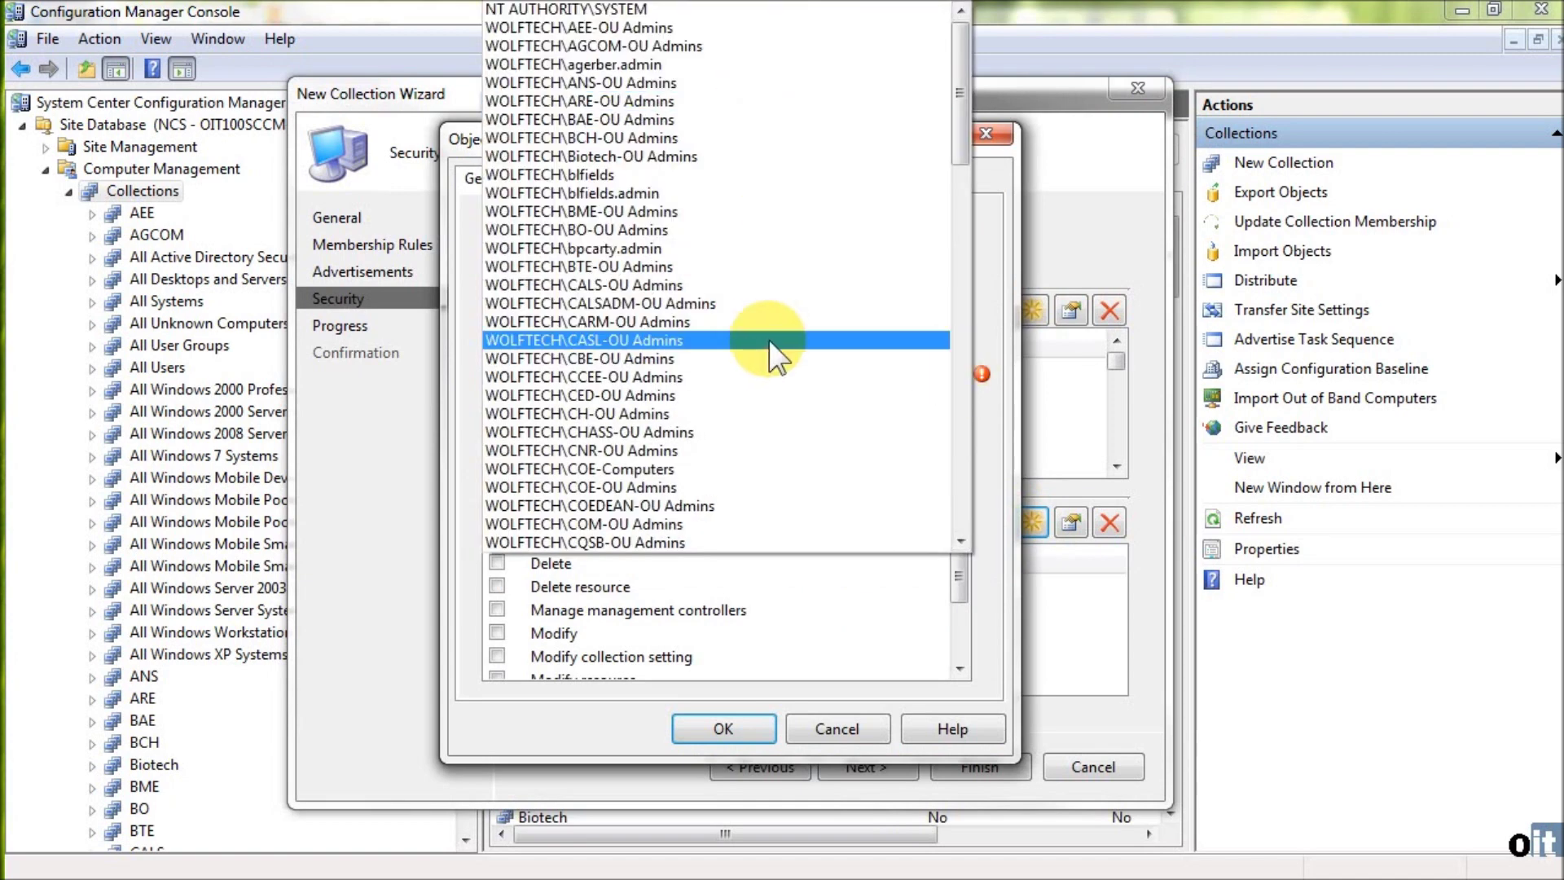
{"action": "left_click", "coordinate": [664, 486]}
{"action": "left_click", "coordinate": [596, 372]}
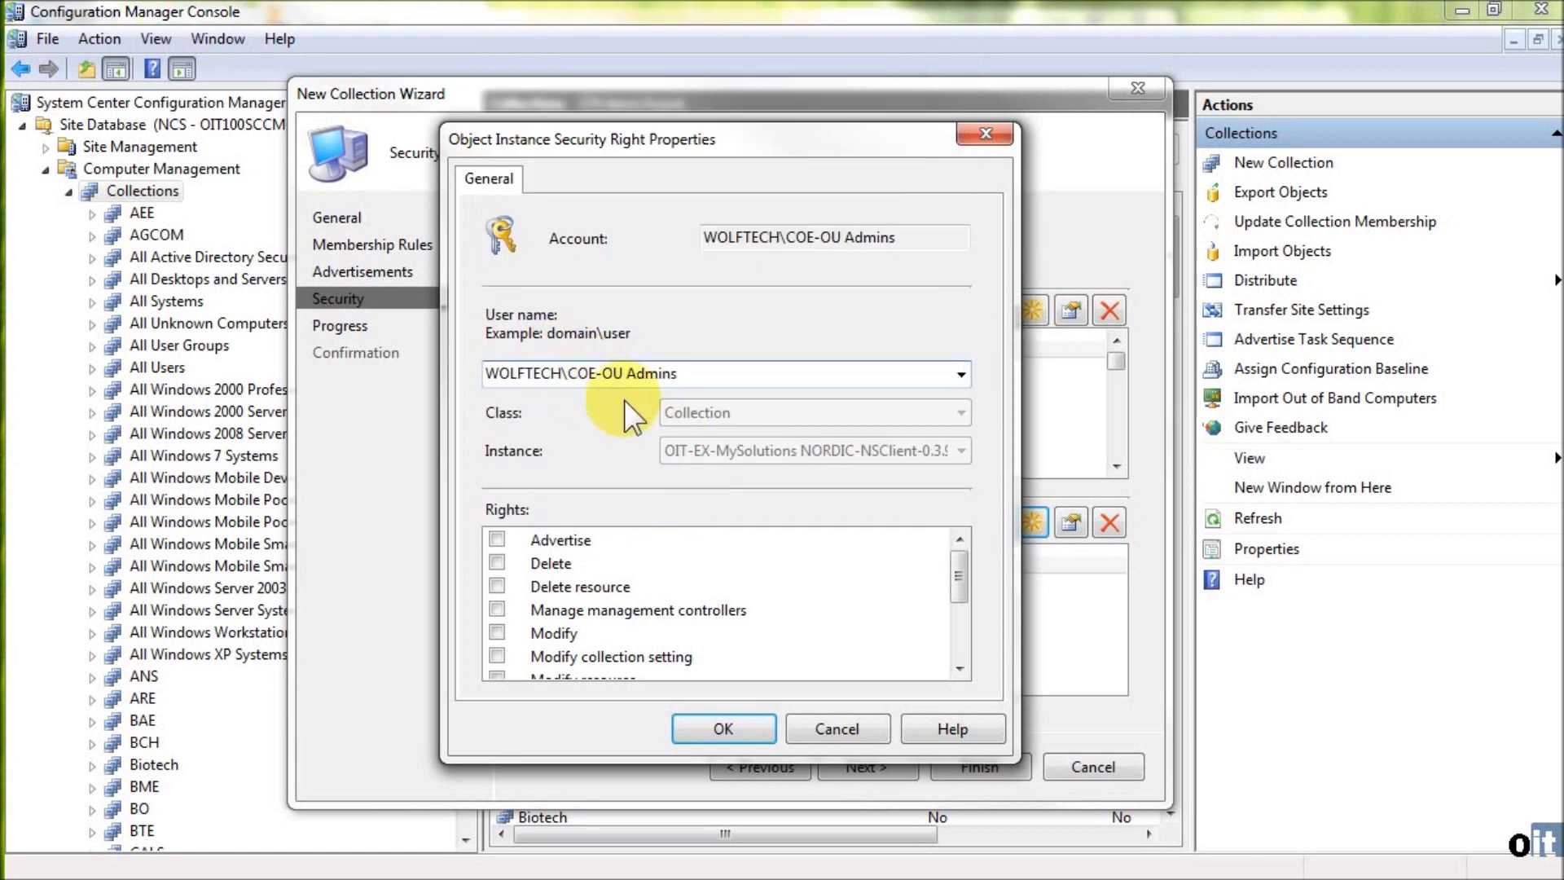
{"action": "key", "text": "BackSpace"}
{"action": "key", "text": "BackSpace"}
{"action": "key", "text": "BackSpace"}
{"action": "type", "text": "OIT"}
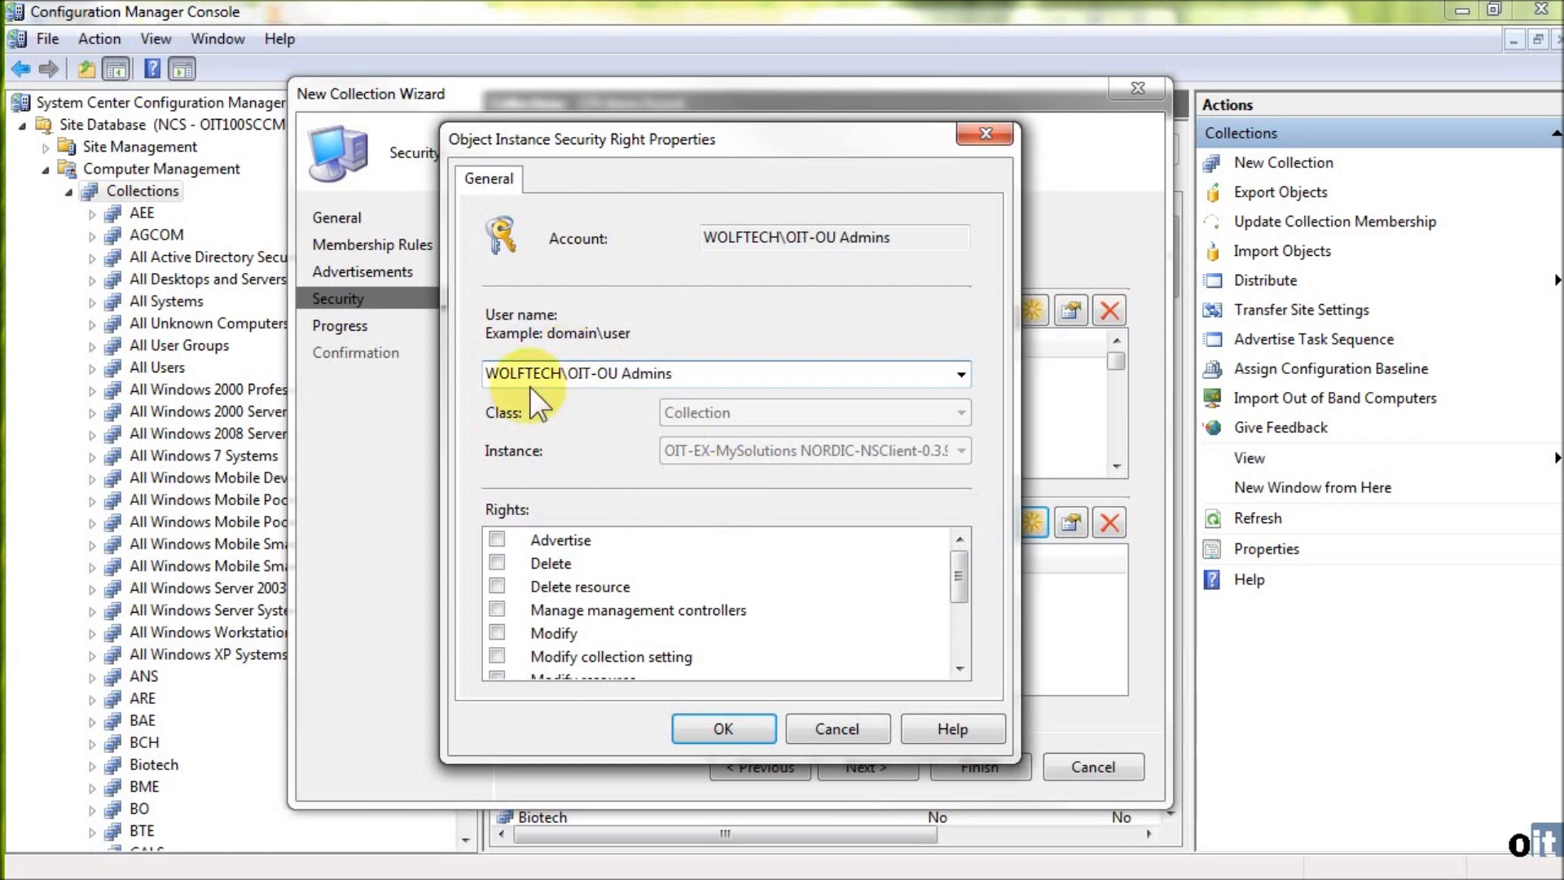
{"action": "left_click", "coordinate": [673, 375]}
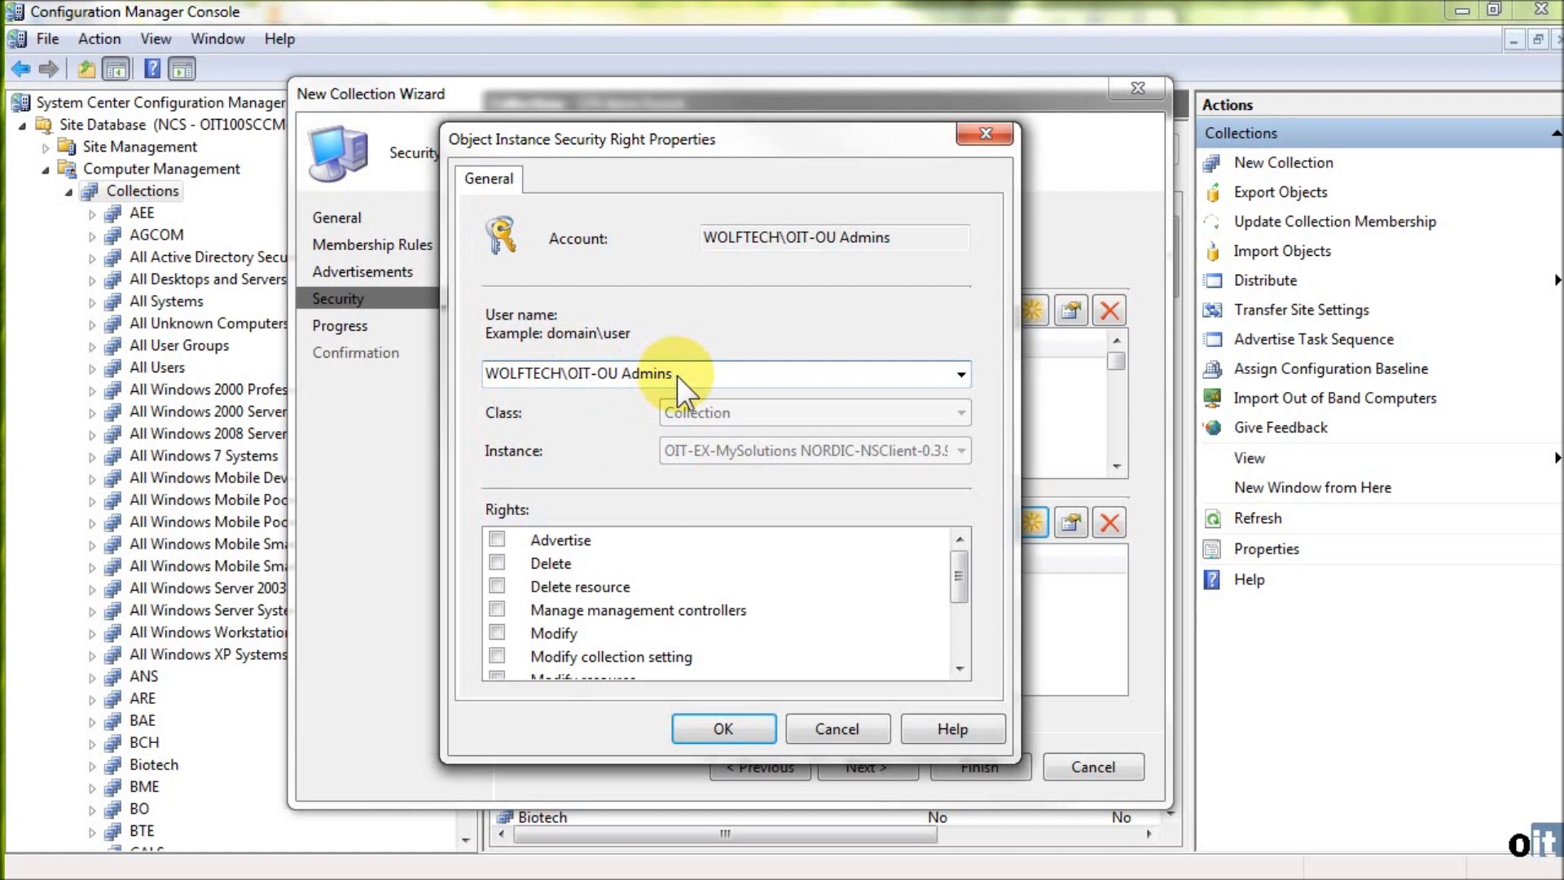
- Grant the account all listed rights, from Advertise through View management controllers, keeping Read enabled, and save the security right
{"action": "left_click", "coordinate": [497, 540]}
{"action": "left_click", "coordinate": [498, 564]}
{"action": "left_click", "coordinate": [498, 586]}
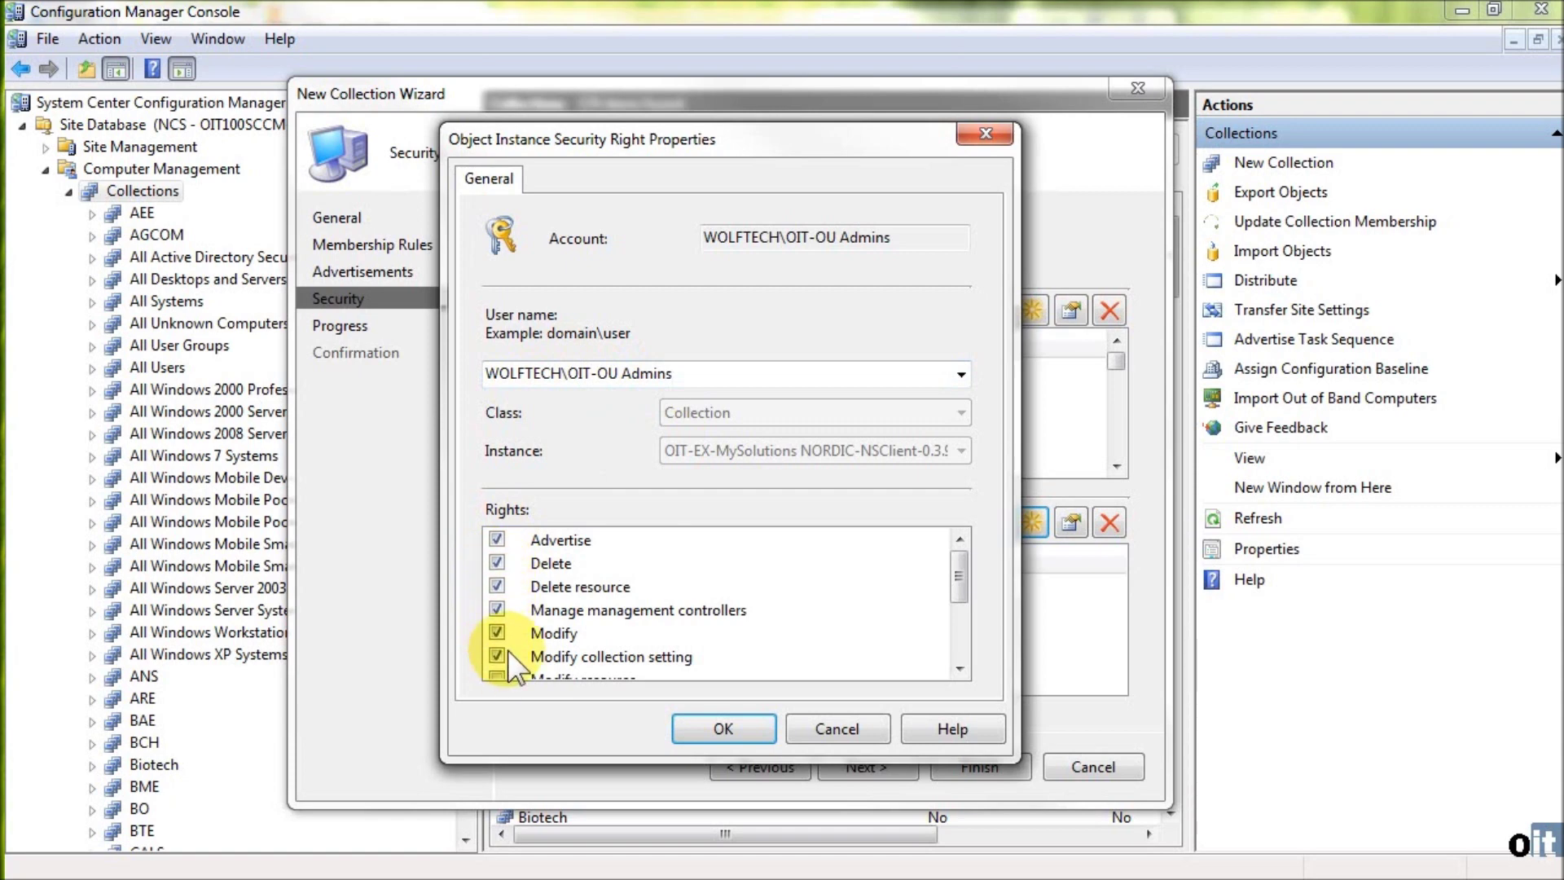
{"action": "scroll", "coordinate": [506, 648], "scroll_direction": "down", "scroll_amount": 2}
{"action": "left_click", "coordinate": [499, 568]}
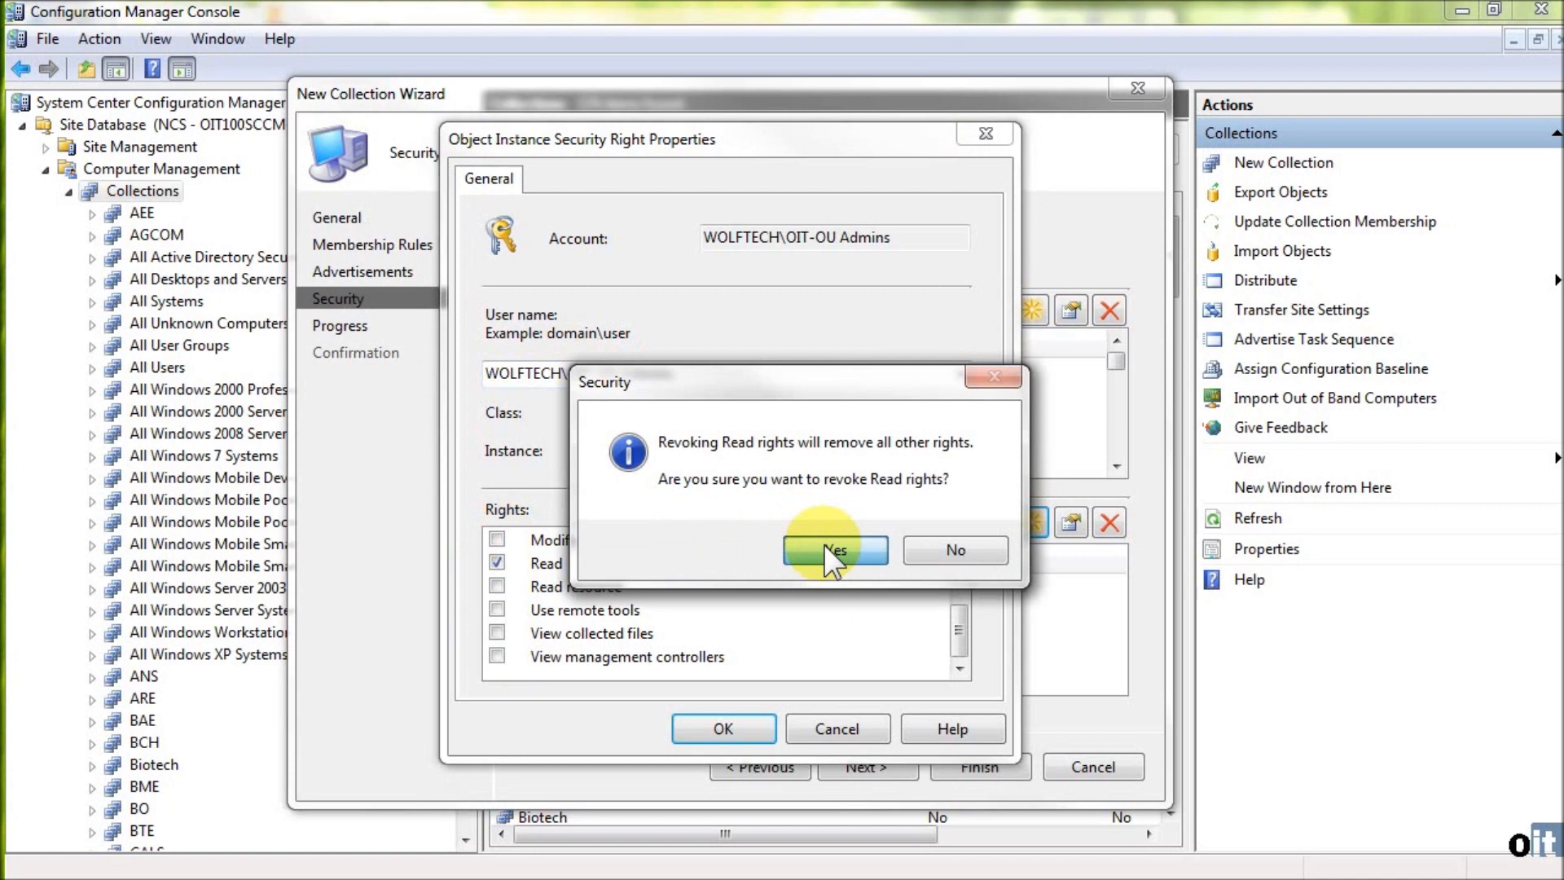
{"action": "left_click", "coordinate": [945, 548]}
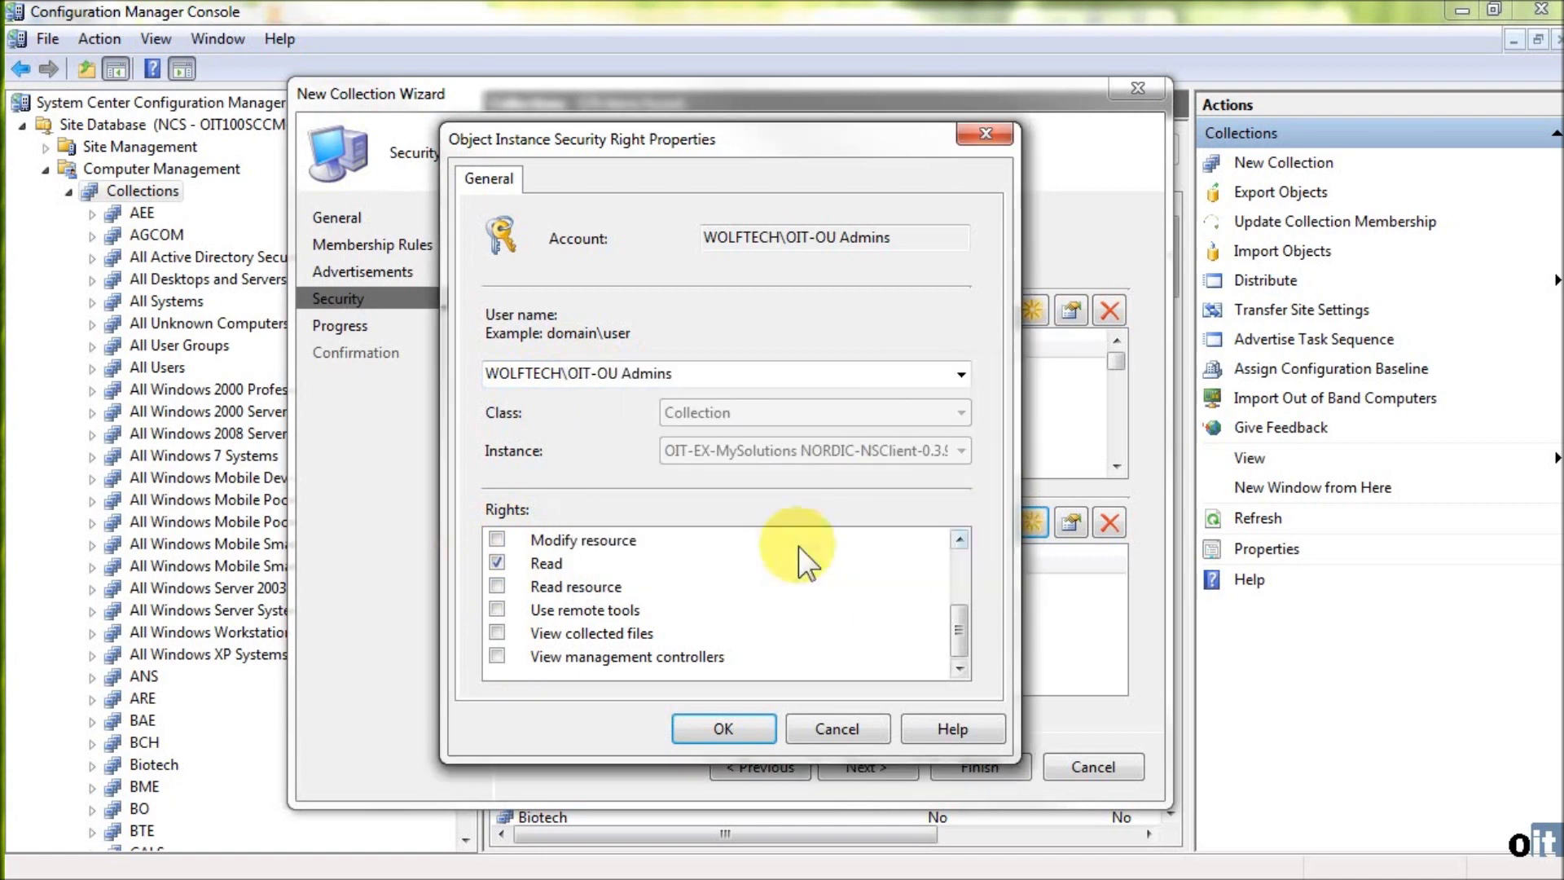
{"action": "left_click", "coordinate": [494, 539]}
{"action": "left_click", "coordinate": [497, 587]}
{"action": "left_click", "coordinate": [498, 610]}
{"action": "left_click", "coordinate": [499, 632]}
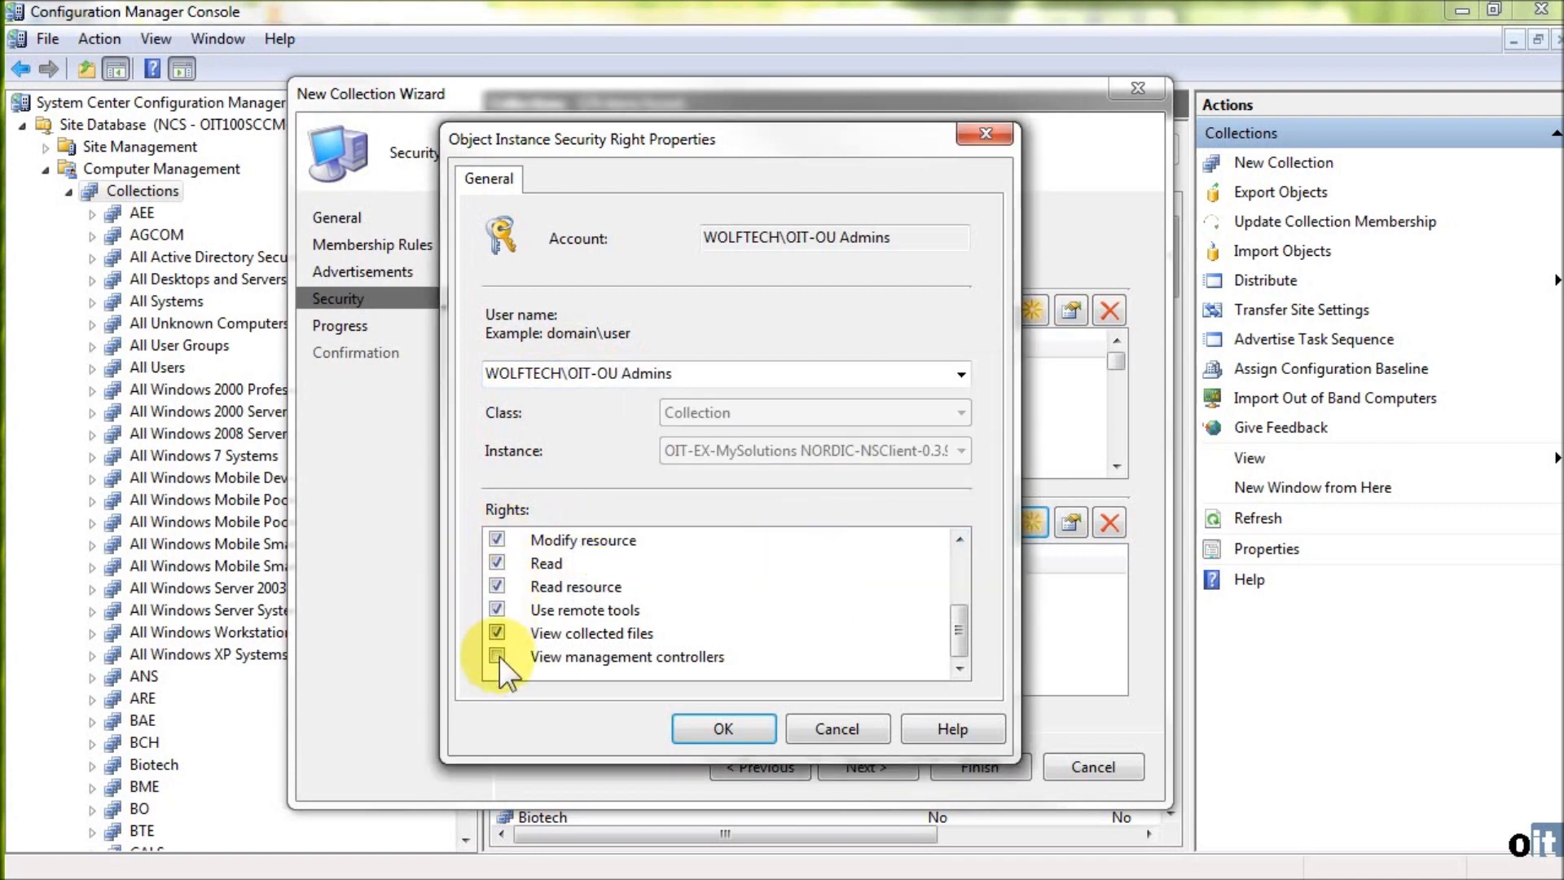
{"action": "scroll", "coordinate": [605, 647], "scroll_direction": "up", "scroll_amount": 2}
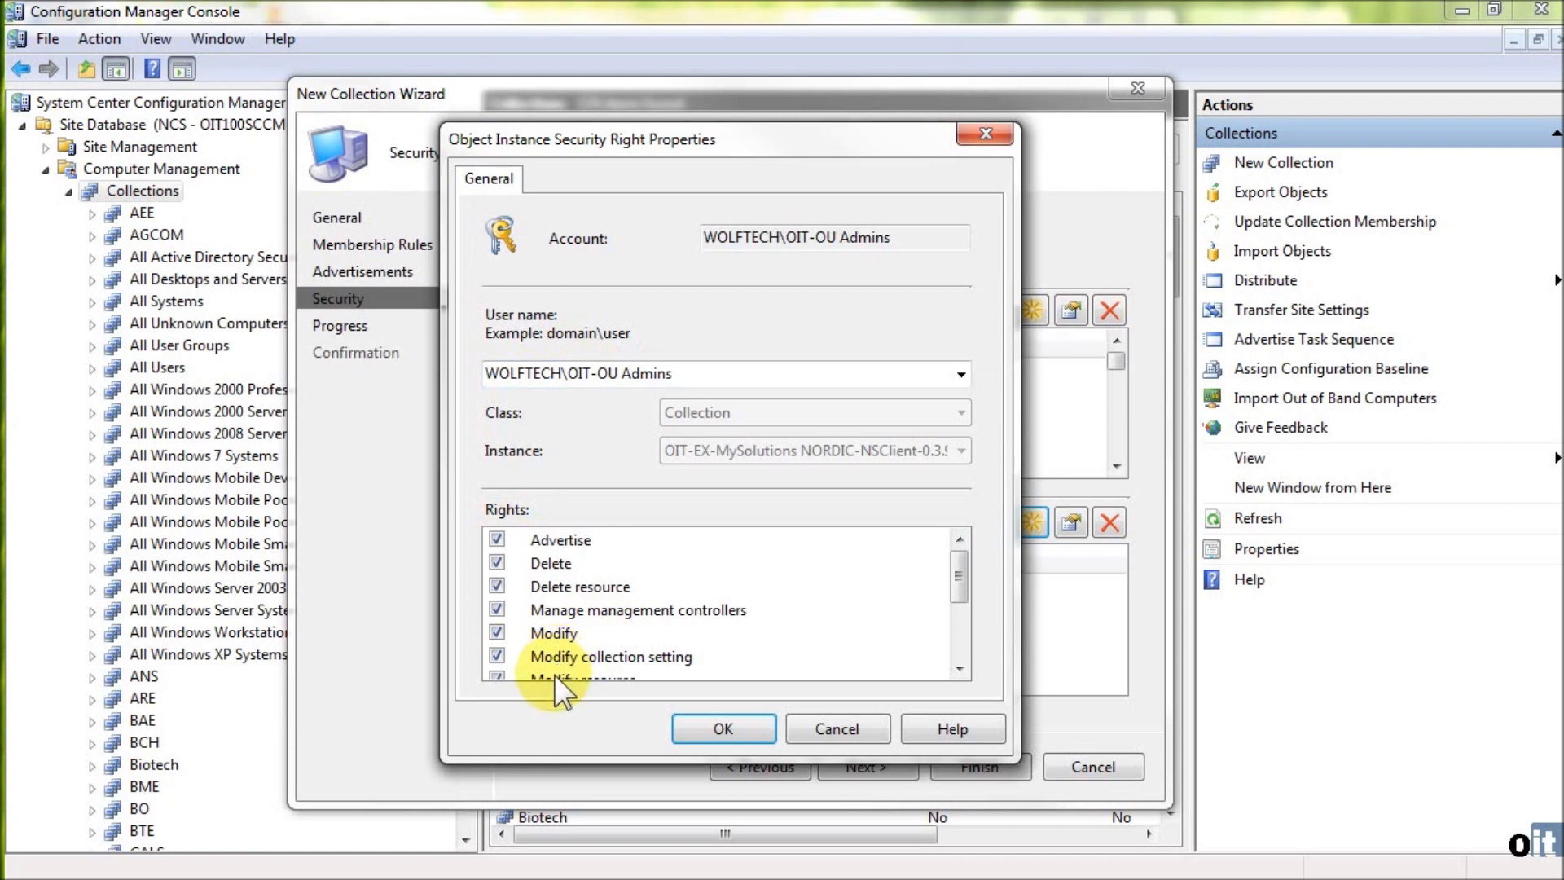
{"action": "left_click", "coordinate": [724, 728]}
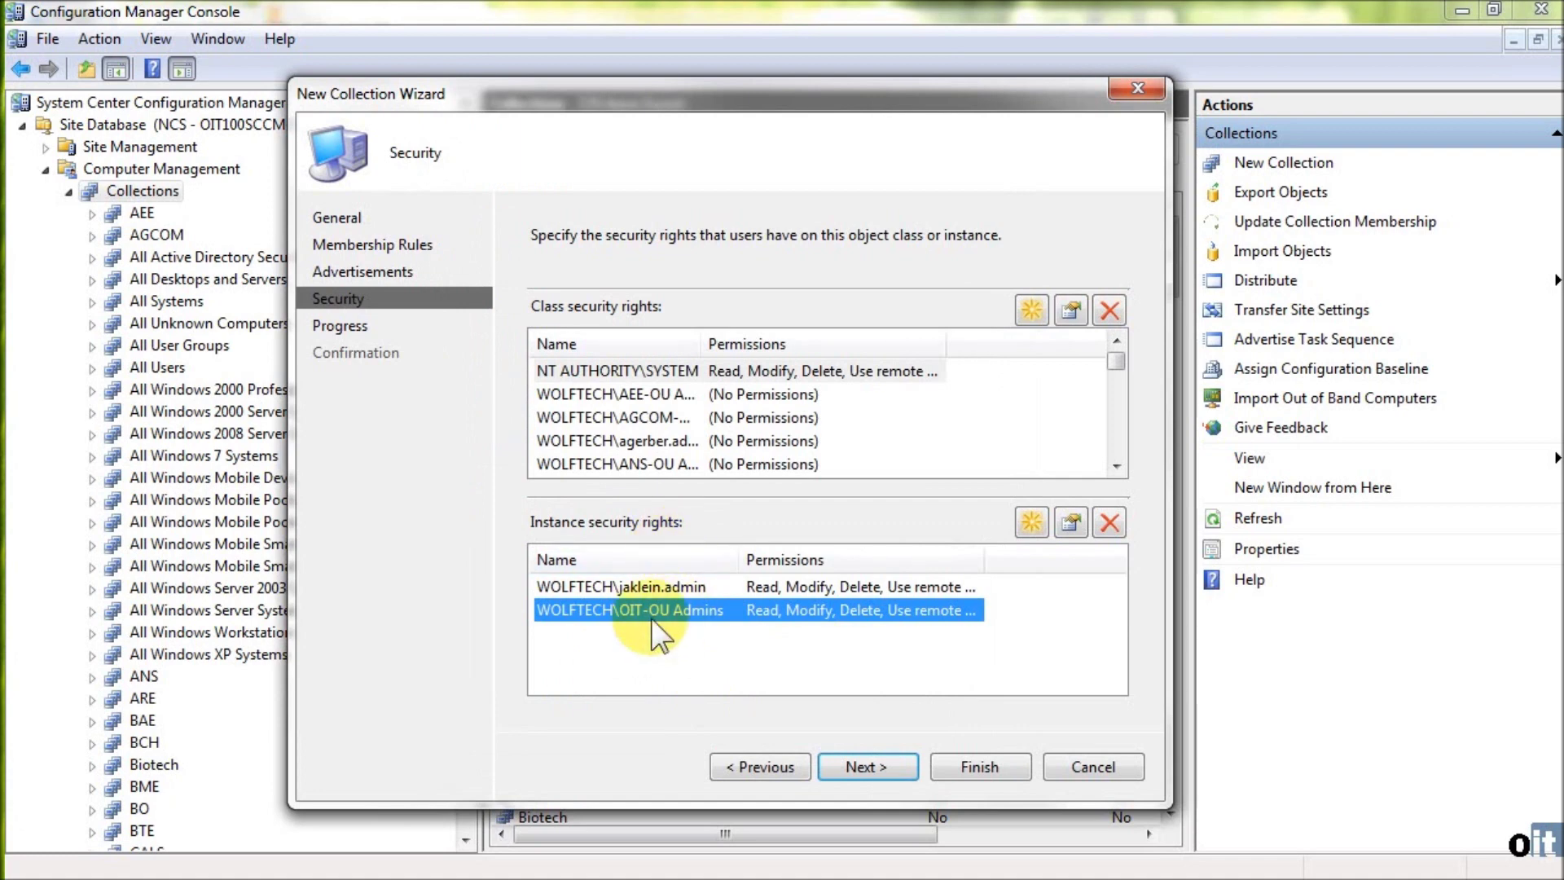
- Widen the Permissions column to compare the two instance security entries, and finish creating the collection
{"action": "left_click", "coordinate": [711, 587]}
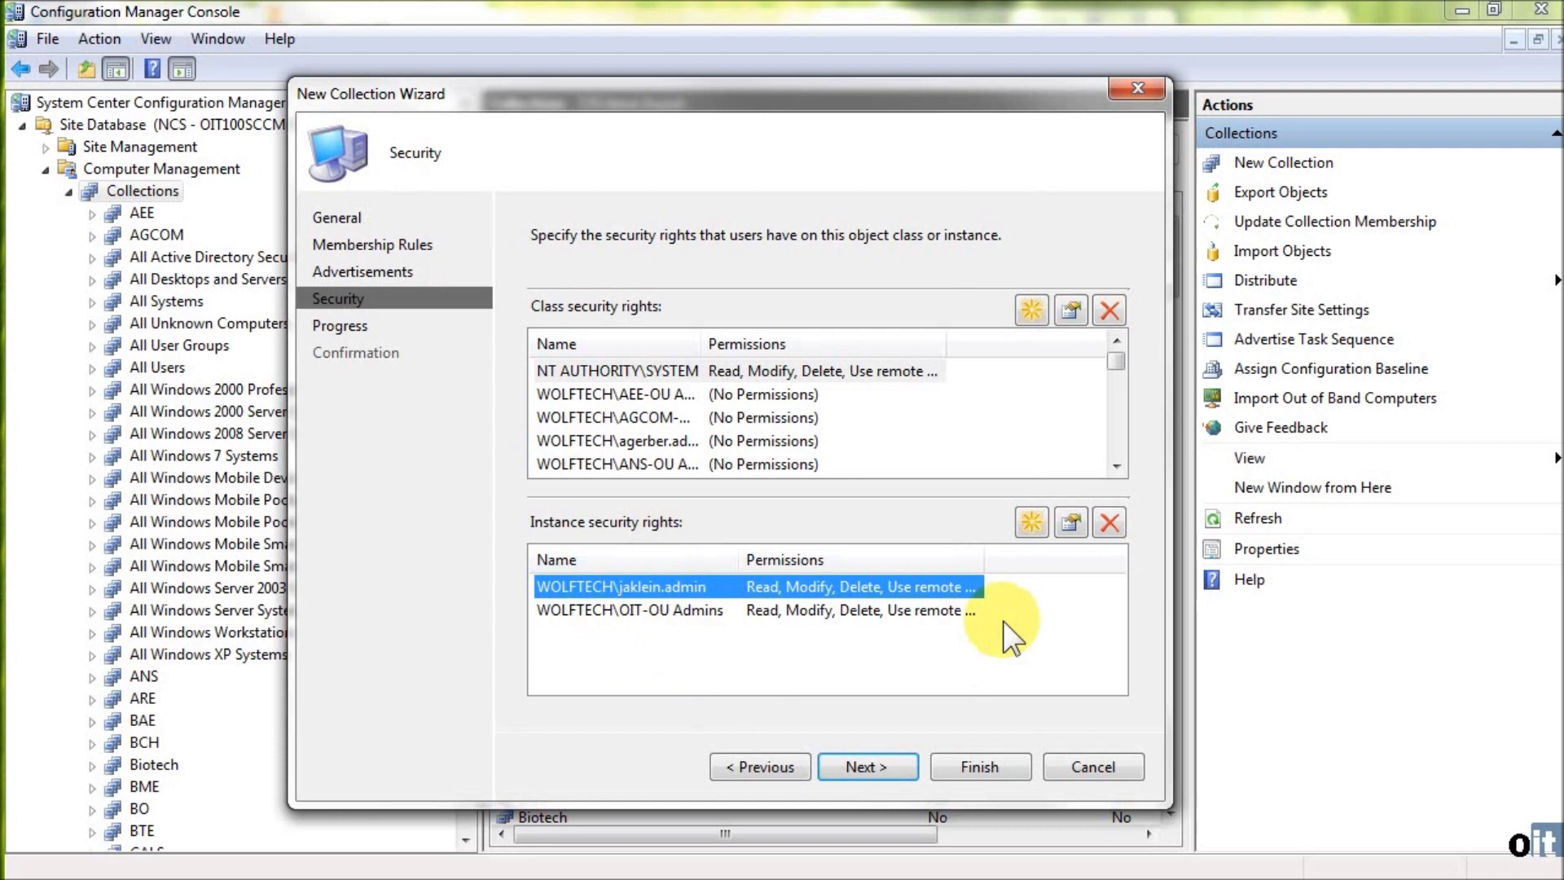
{"action": "left_click_drag", "start_coordinate": [991, 563], "coordinate": [1107, 566]}
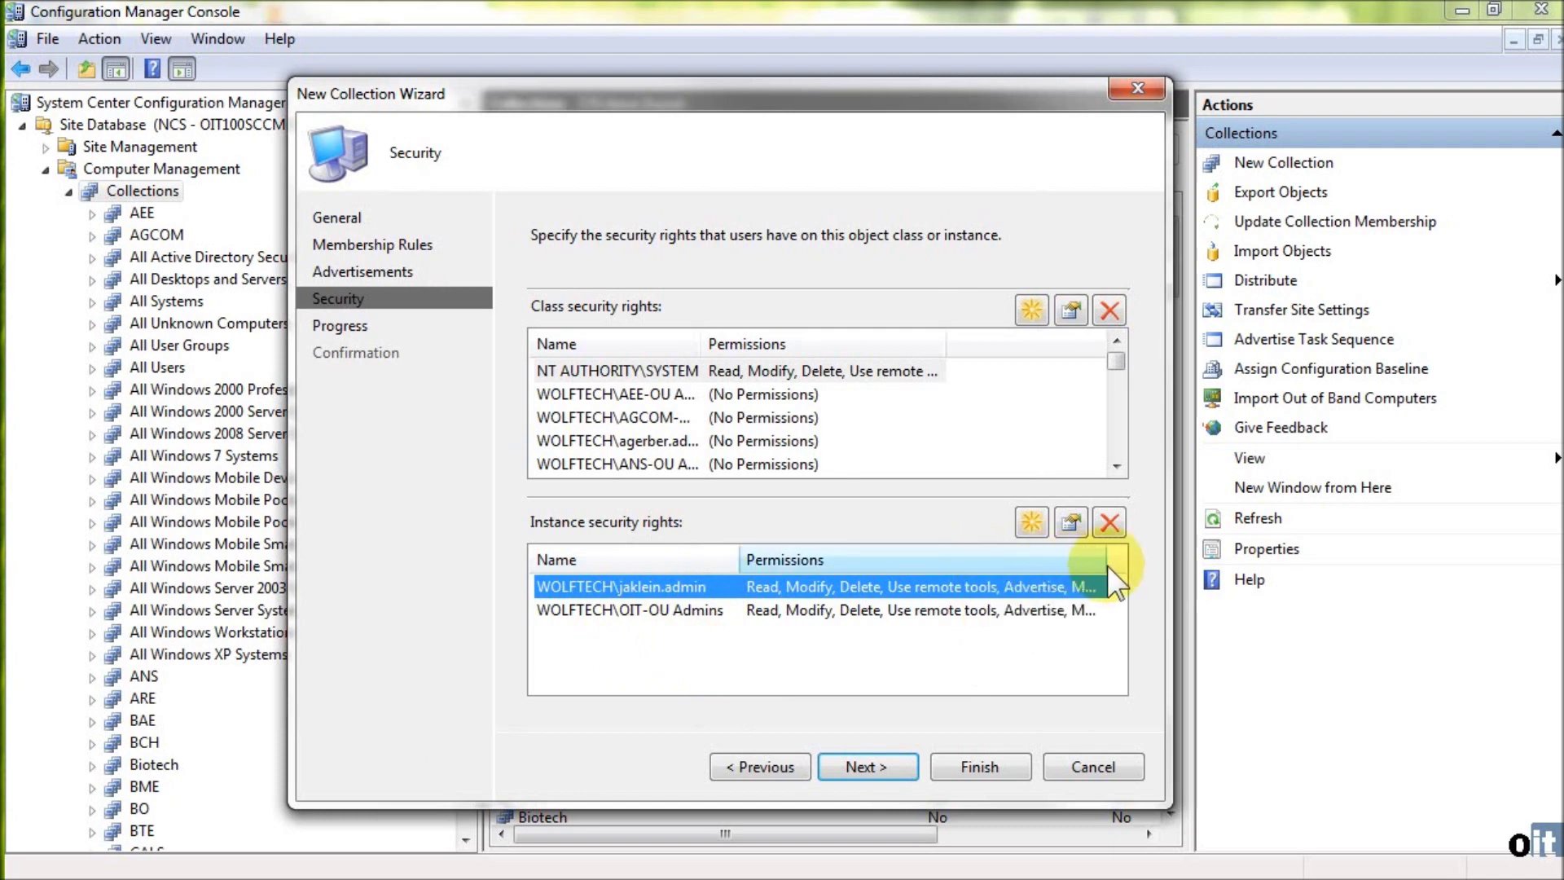
{"action": "left_click", "coordinate": [622, 612]}
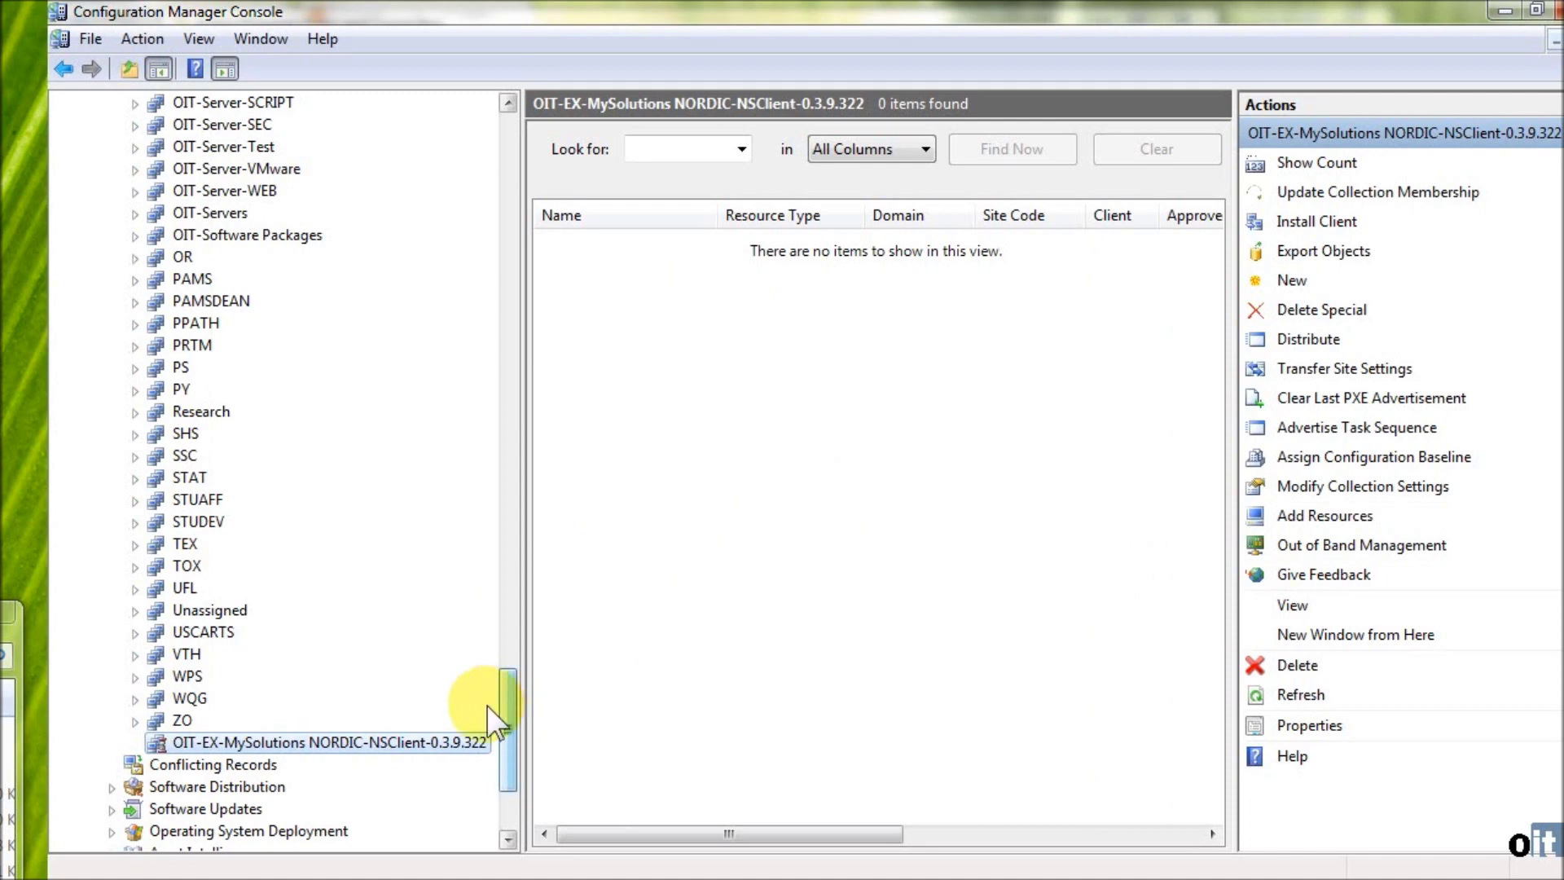
- Expand the OIT-Software Packages collection and examine its membership rules, closing its properties without changes
{"action": "left_click", "coordinate": [134, 234]}
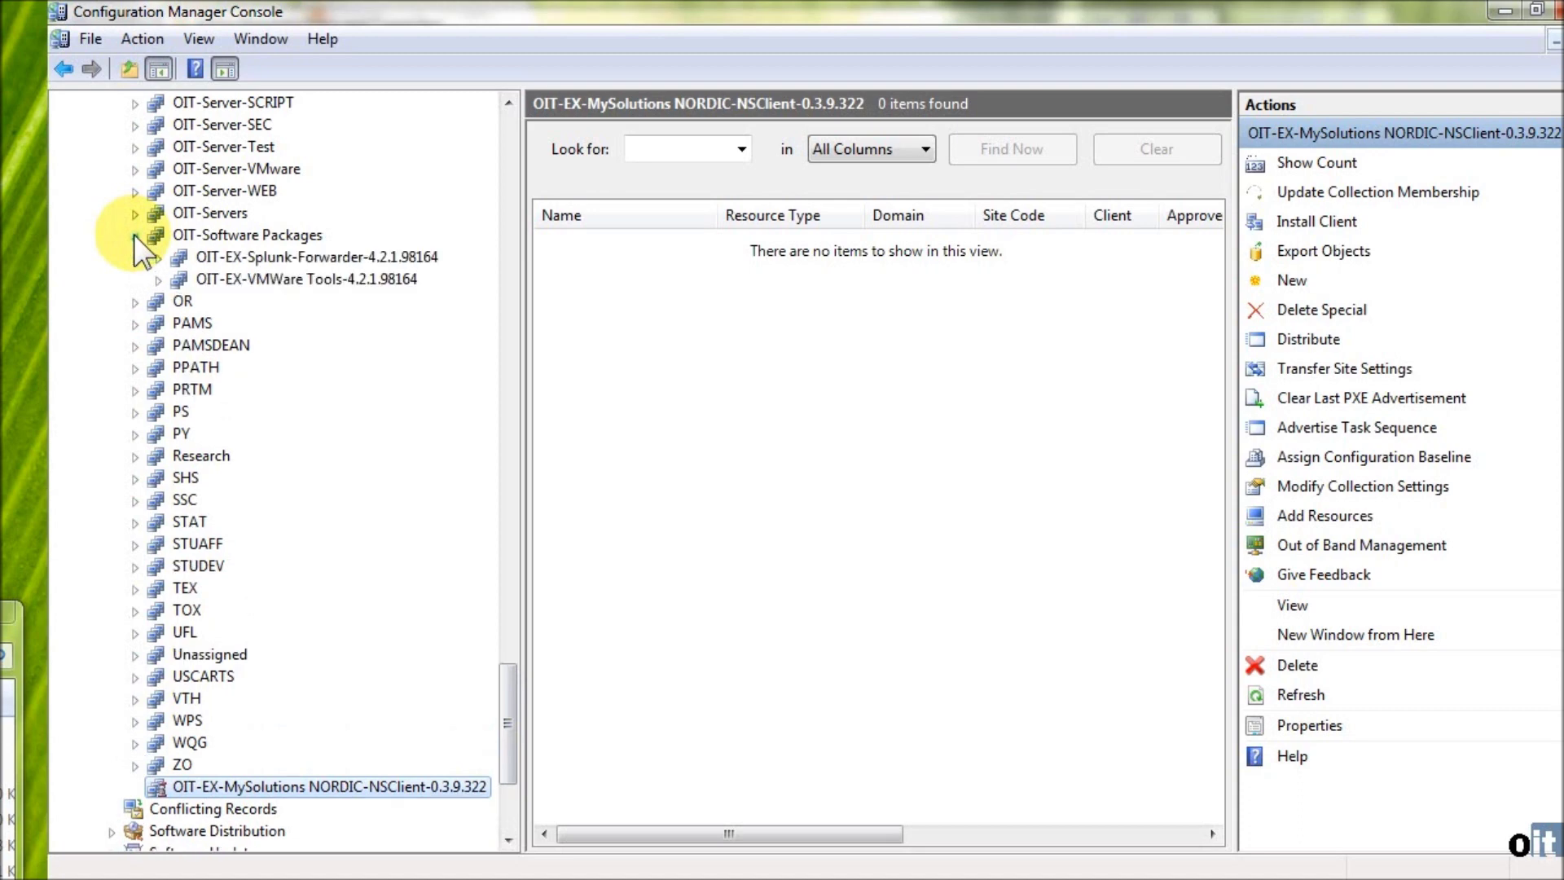
{"action": "left_click", "coordinate": [283, 238]}
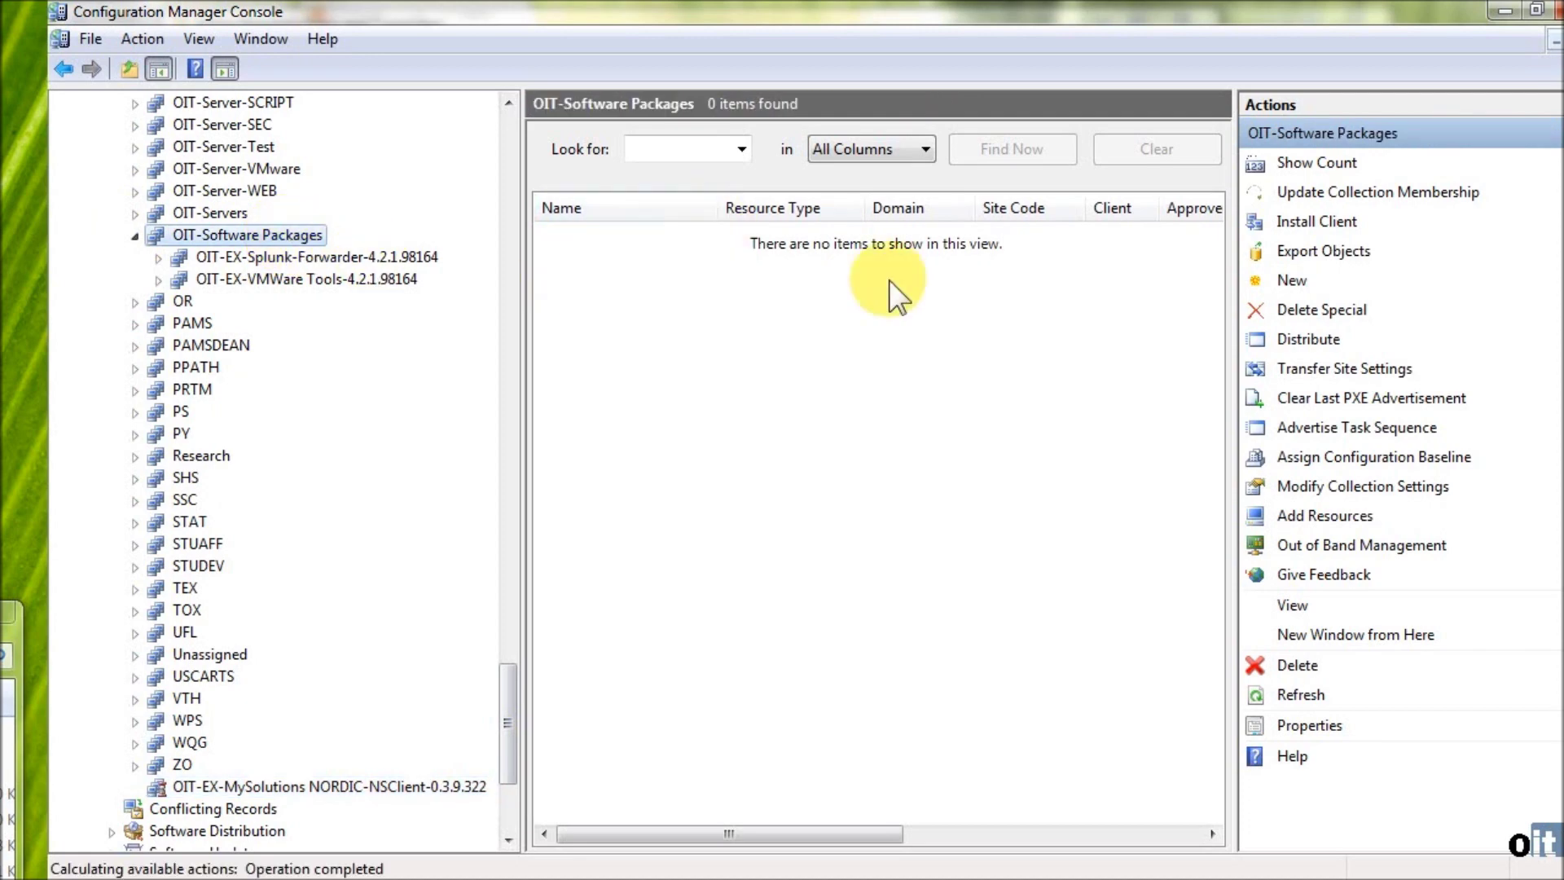
{"action": "right_click", "coordinate": [281, 236]}
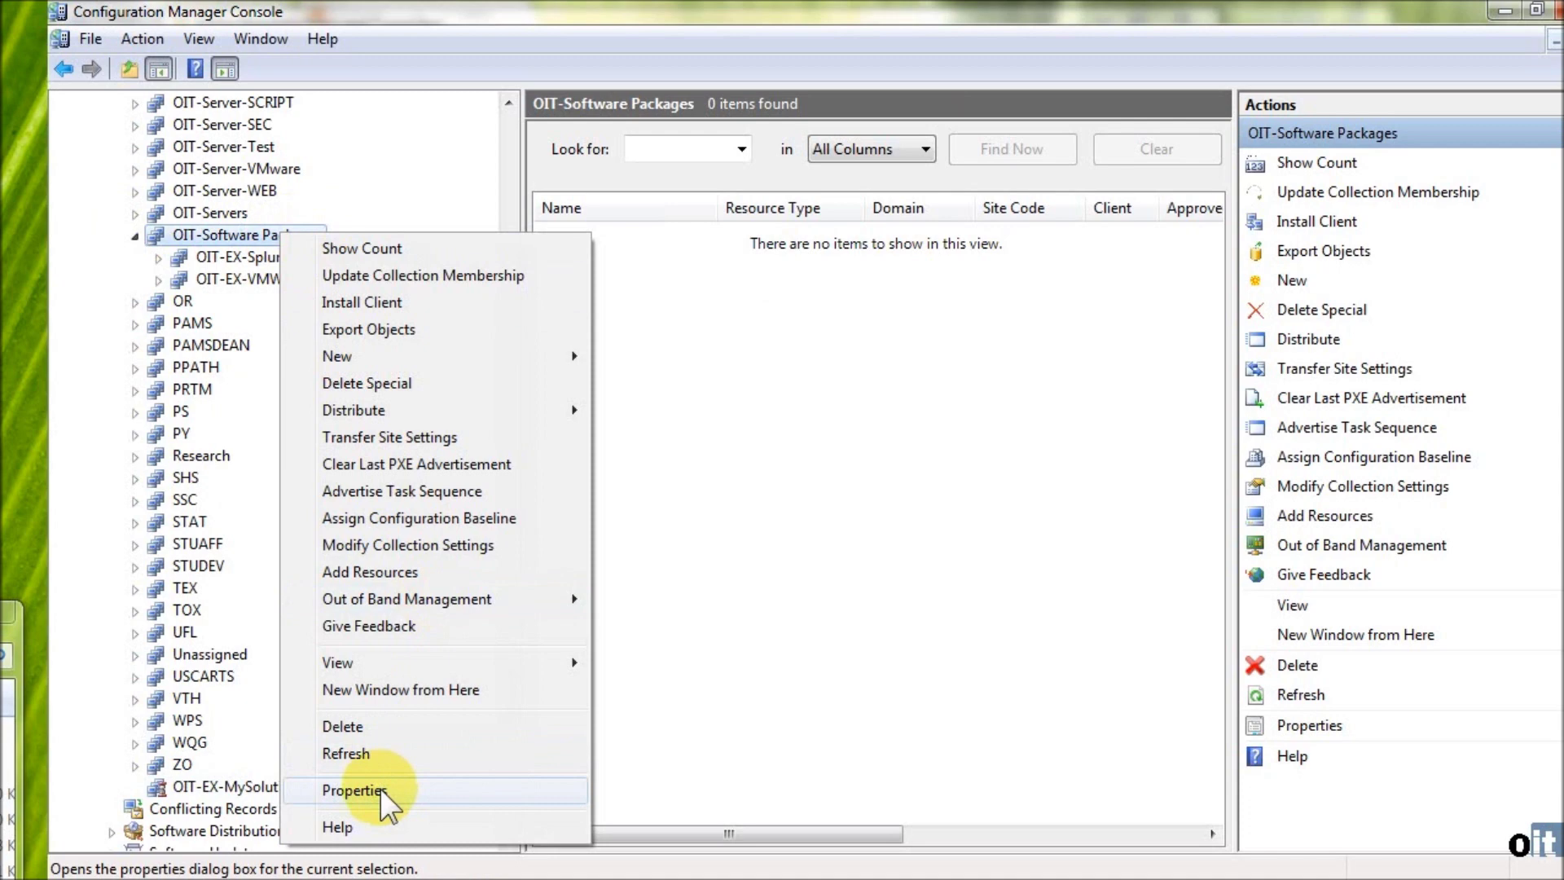
{"action": "left_click", "coordinate": [352, 789]}
{"action": "left_click", "coordinate": [689, 166]}
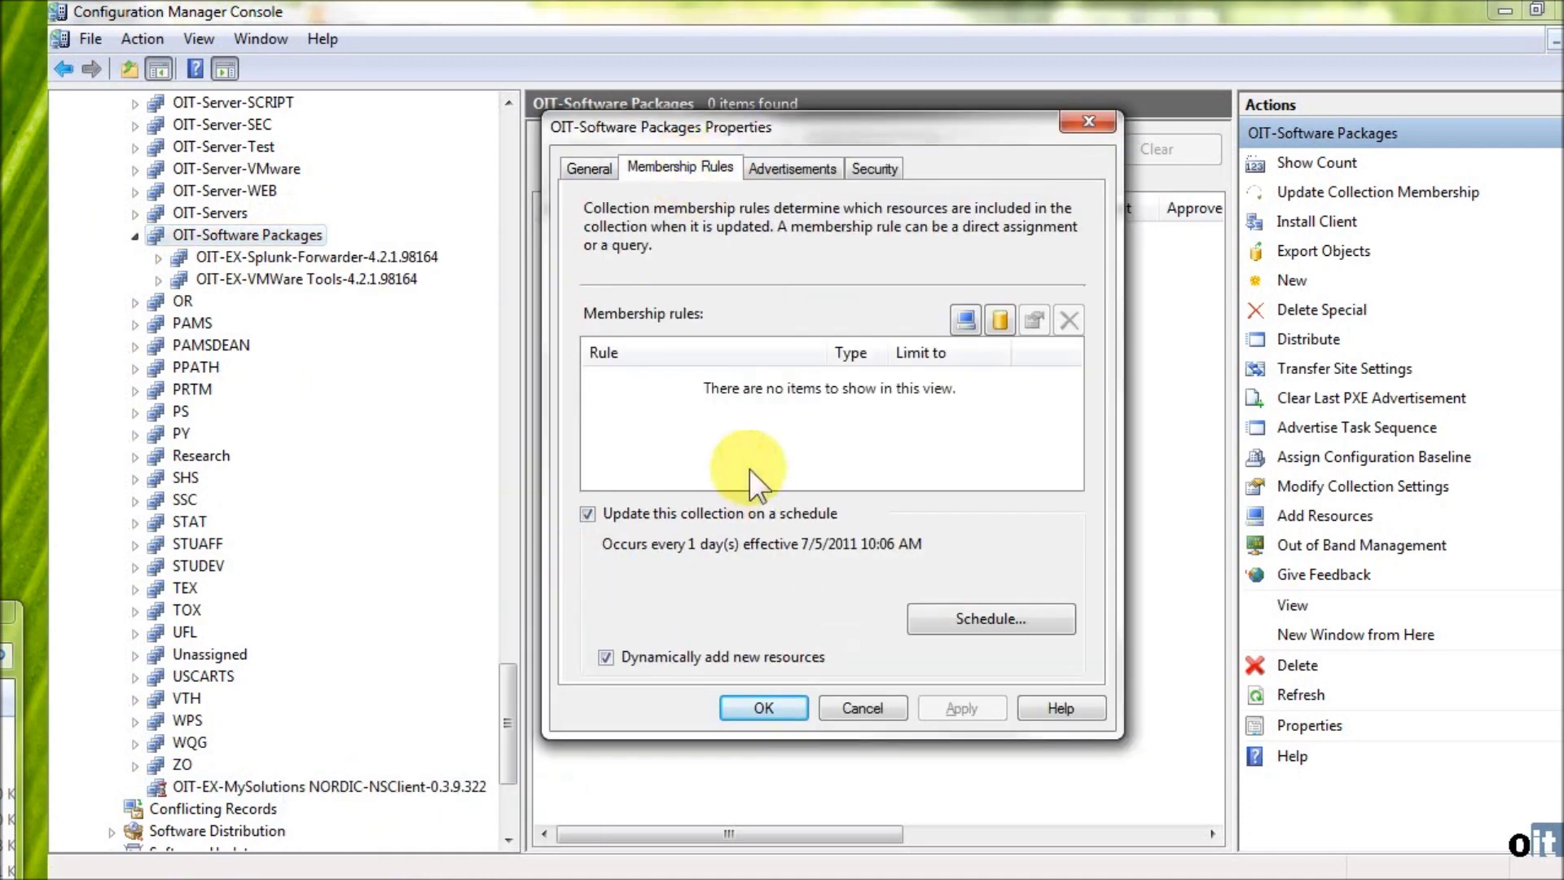
{"action": "left_click", "coordinate": [867, 708]}
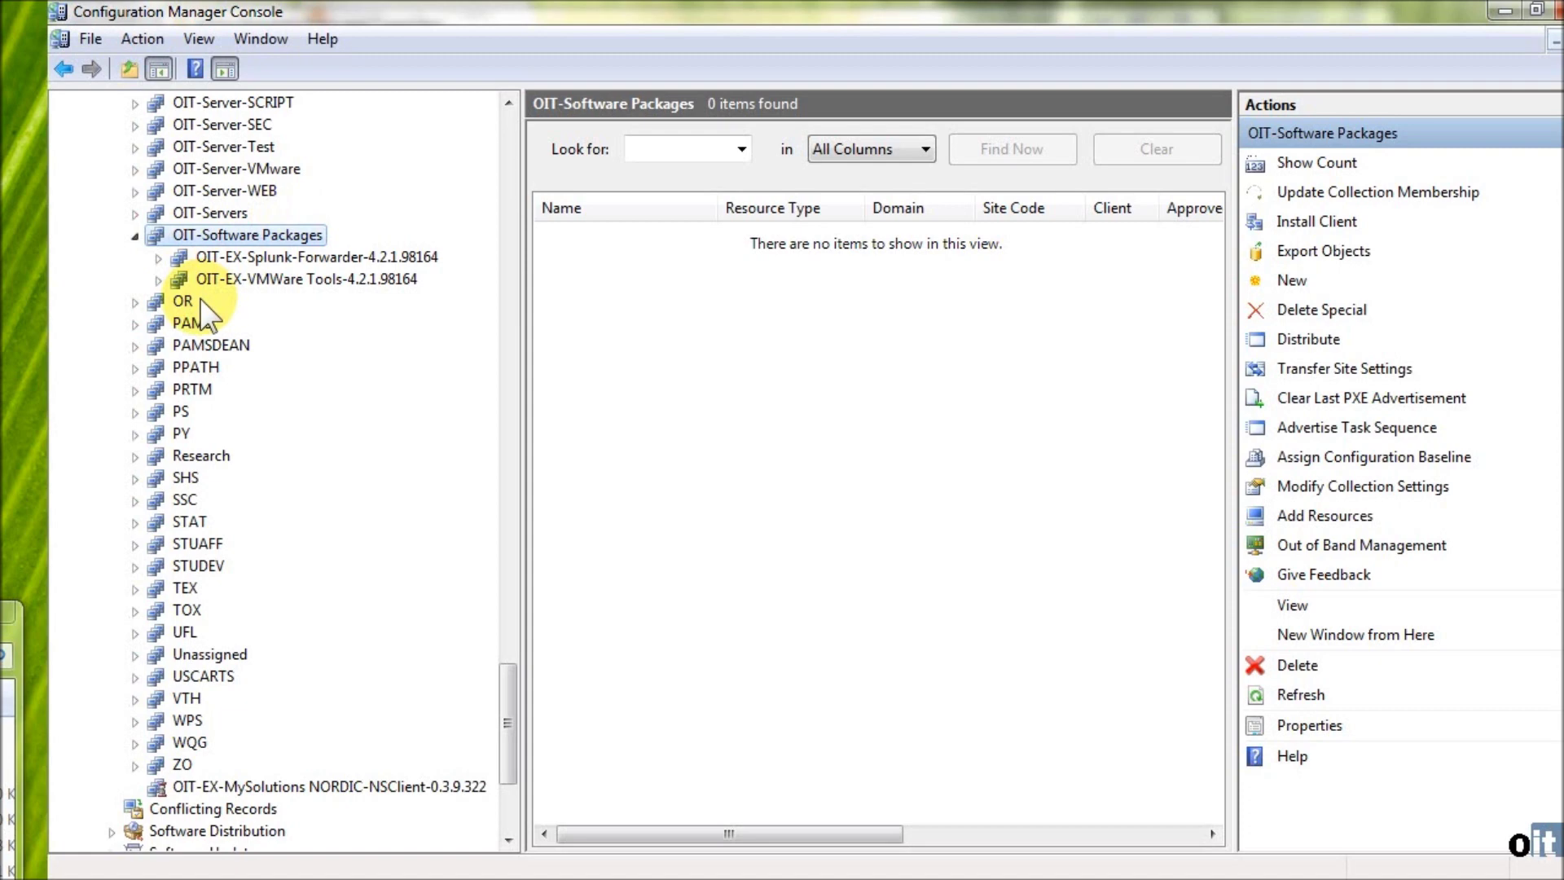
- Link the OIT-EX-MySolutions NORDIC-NSClient-0.3.9.322 collection under OIT-Software Packages and expand that parent collection
{"action": "right_click", "coordinate": [213, 233]}
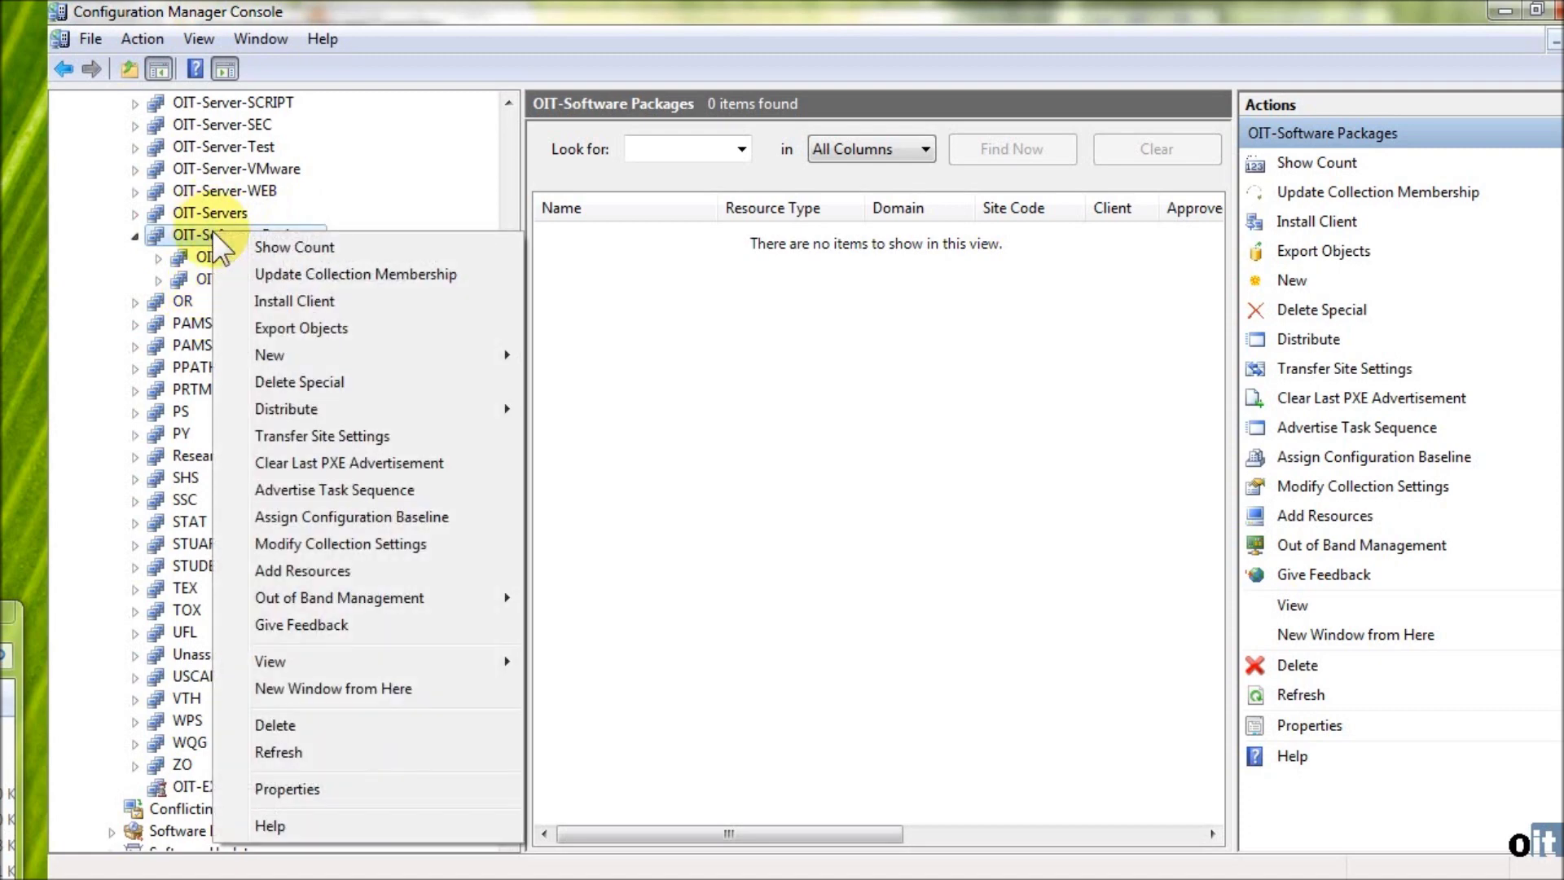
{"action": "mouse_move", "coordinate": [335, 352]}
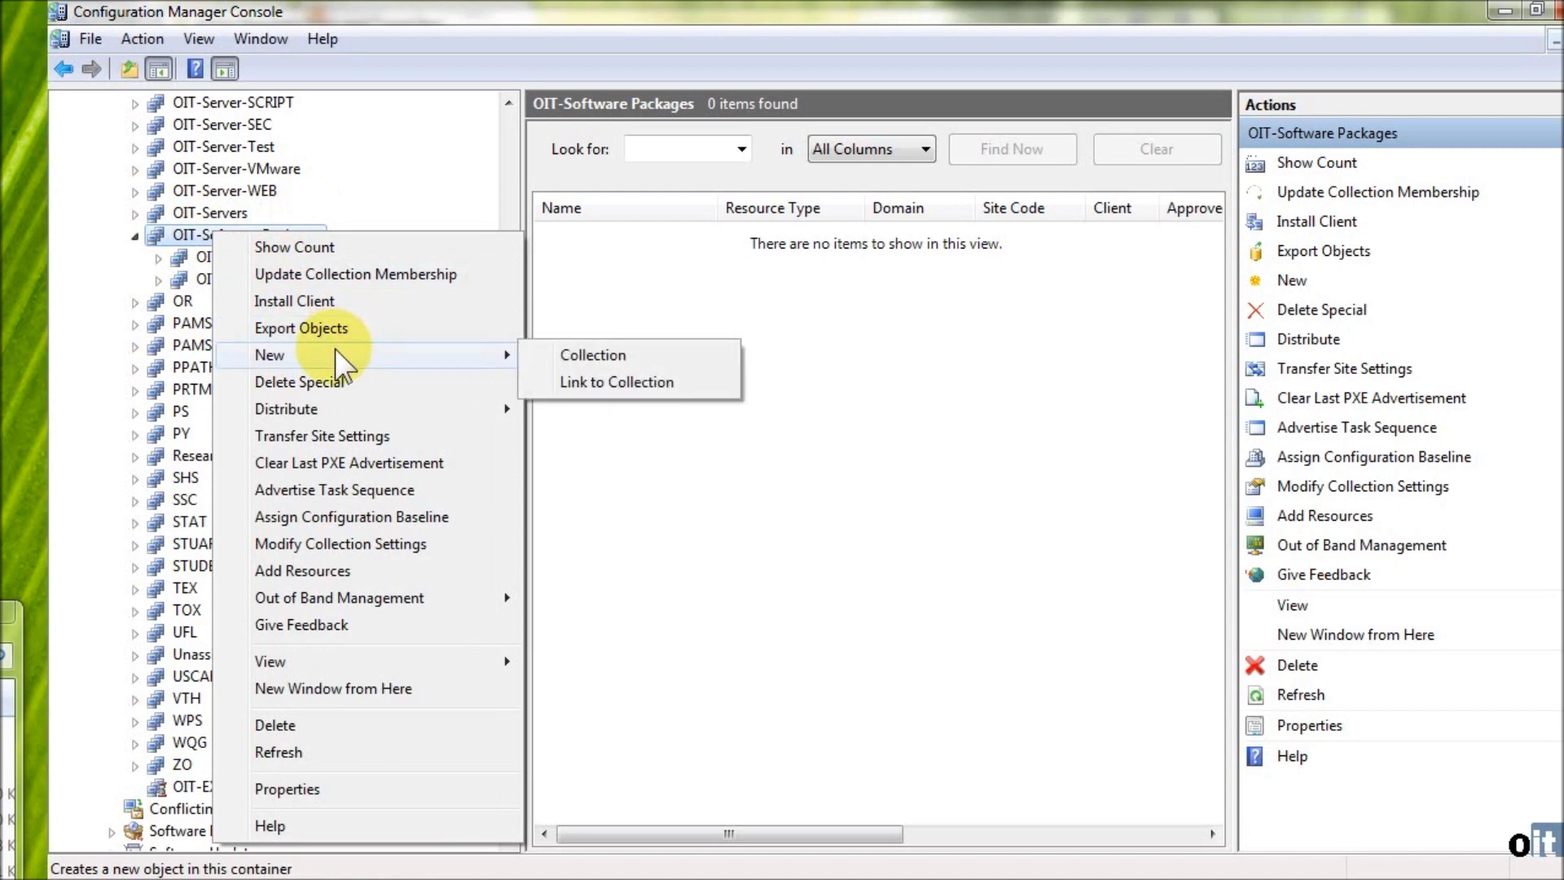
{"action": "left_click", "coordinate": [645, 388]}
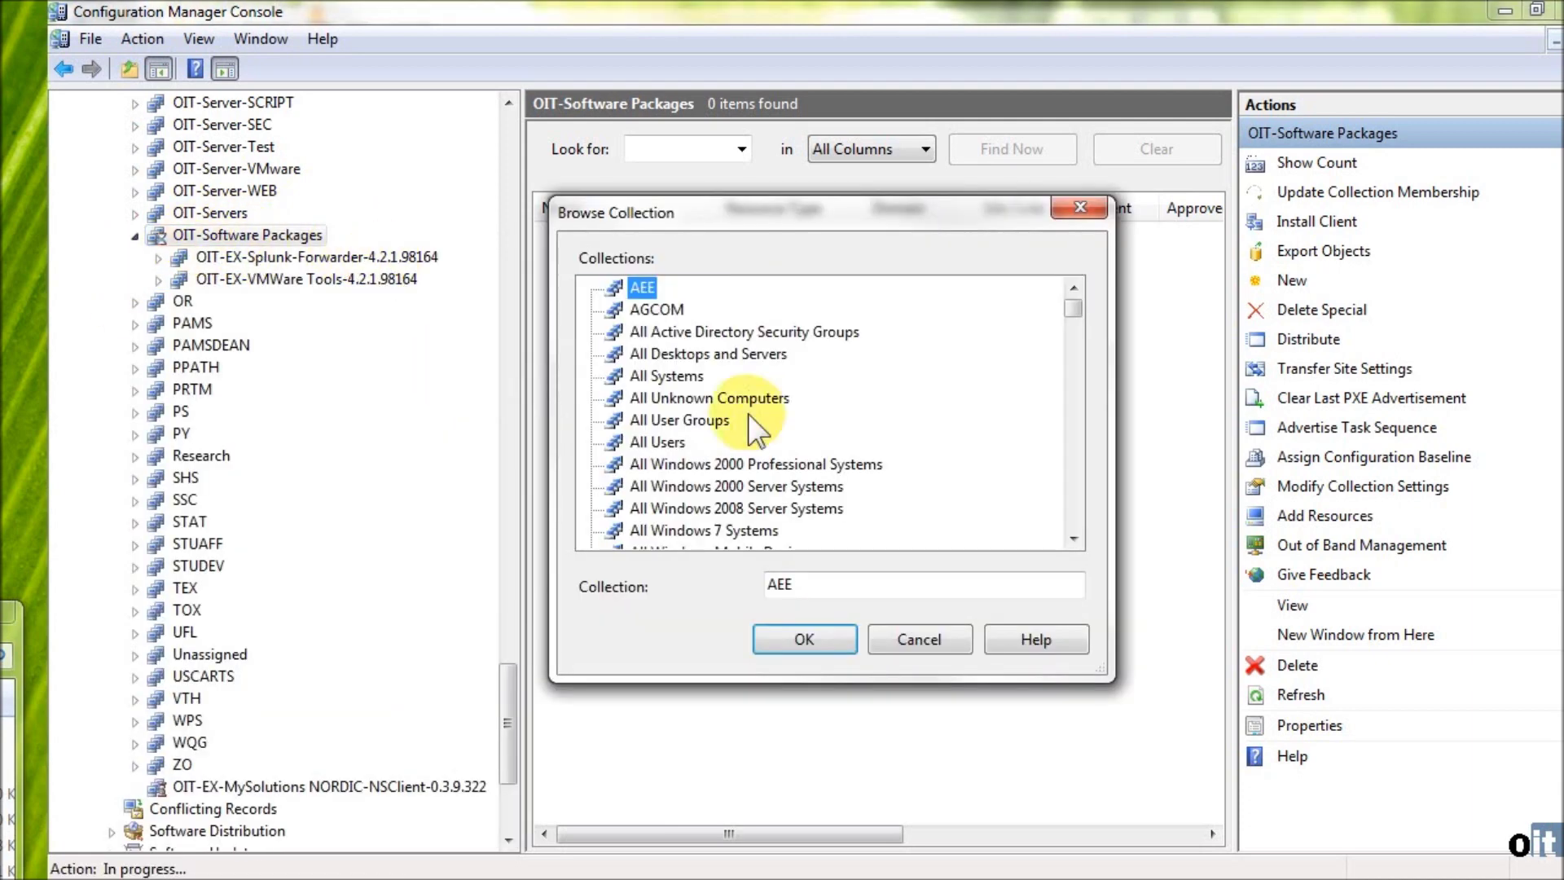
{"action": "scroll", "coordinate": [749, 432], "scroll_direction": "down", "scroll_amount": 15}
{"action": "scroll", "coordinate": [755, 467], "scroll_direction": "down", "scroll_amount": 20}
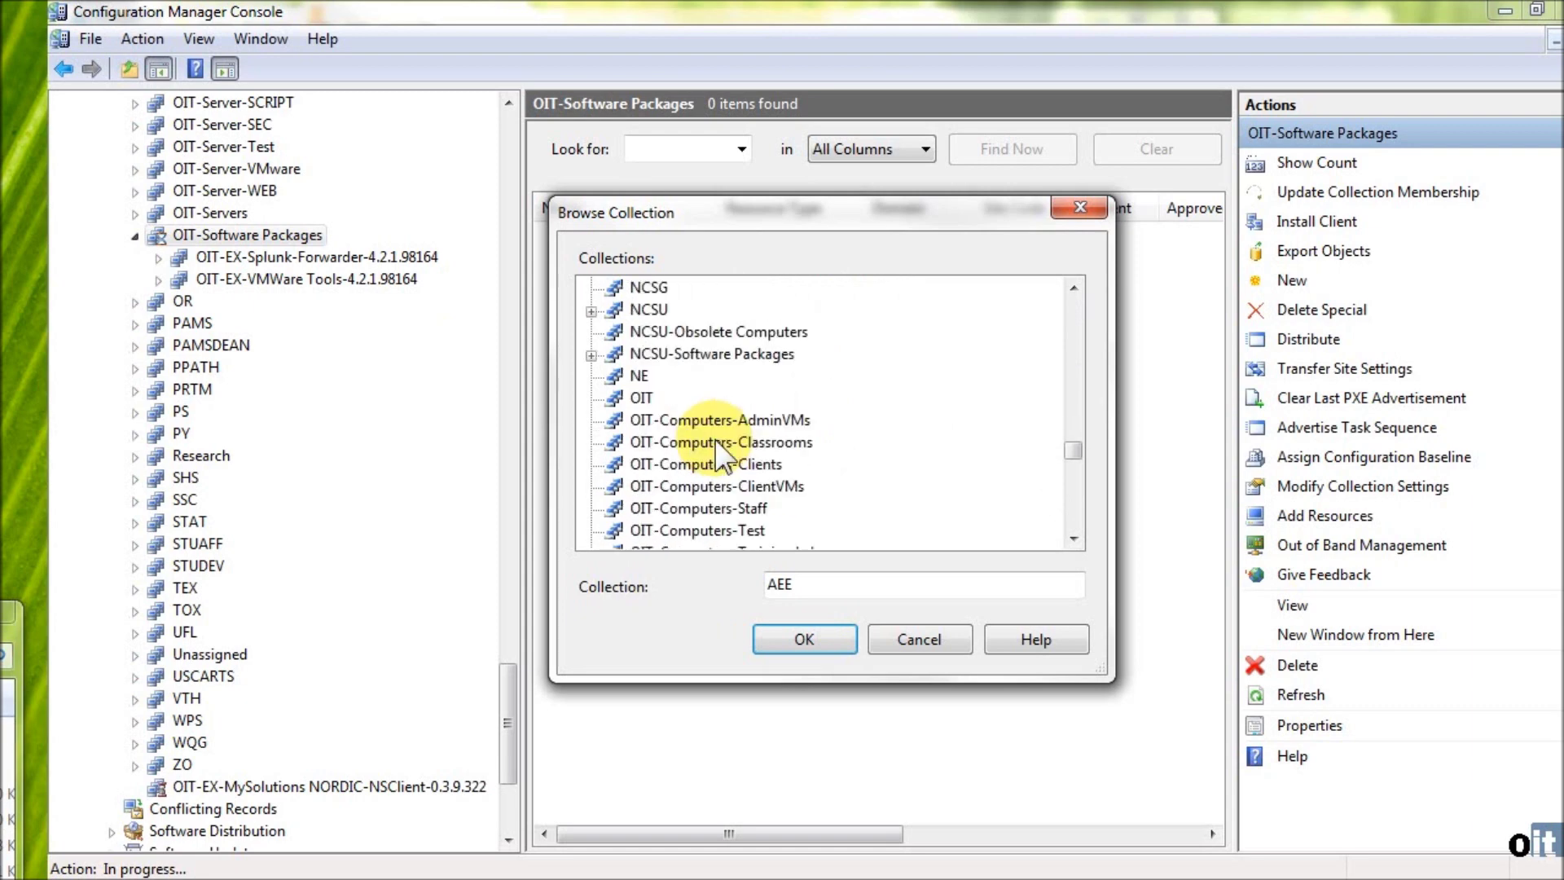
{"action": "scroll", "coordinate": [721, 454], "scroll_direction": "down", "scroll_amount": 2}
{"action": "left_click", "coordinate": [748, 485]}
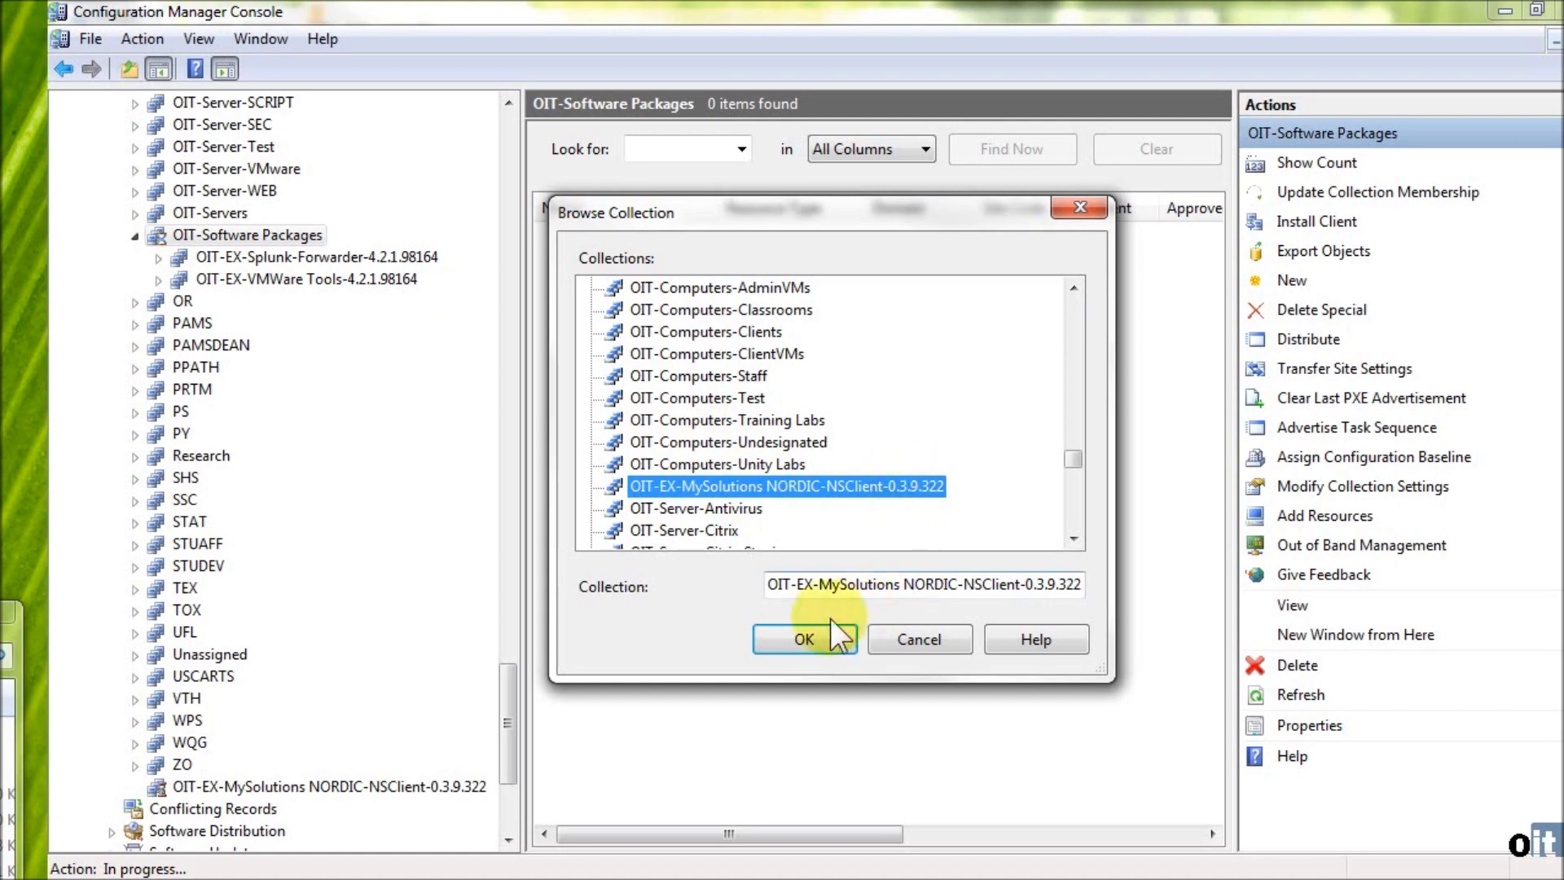
{"action": "left_click", "coordinate": [812, 638]}
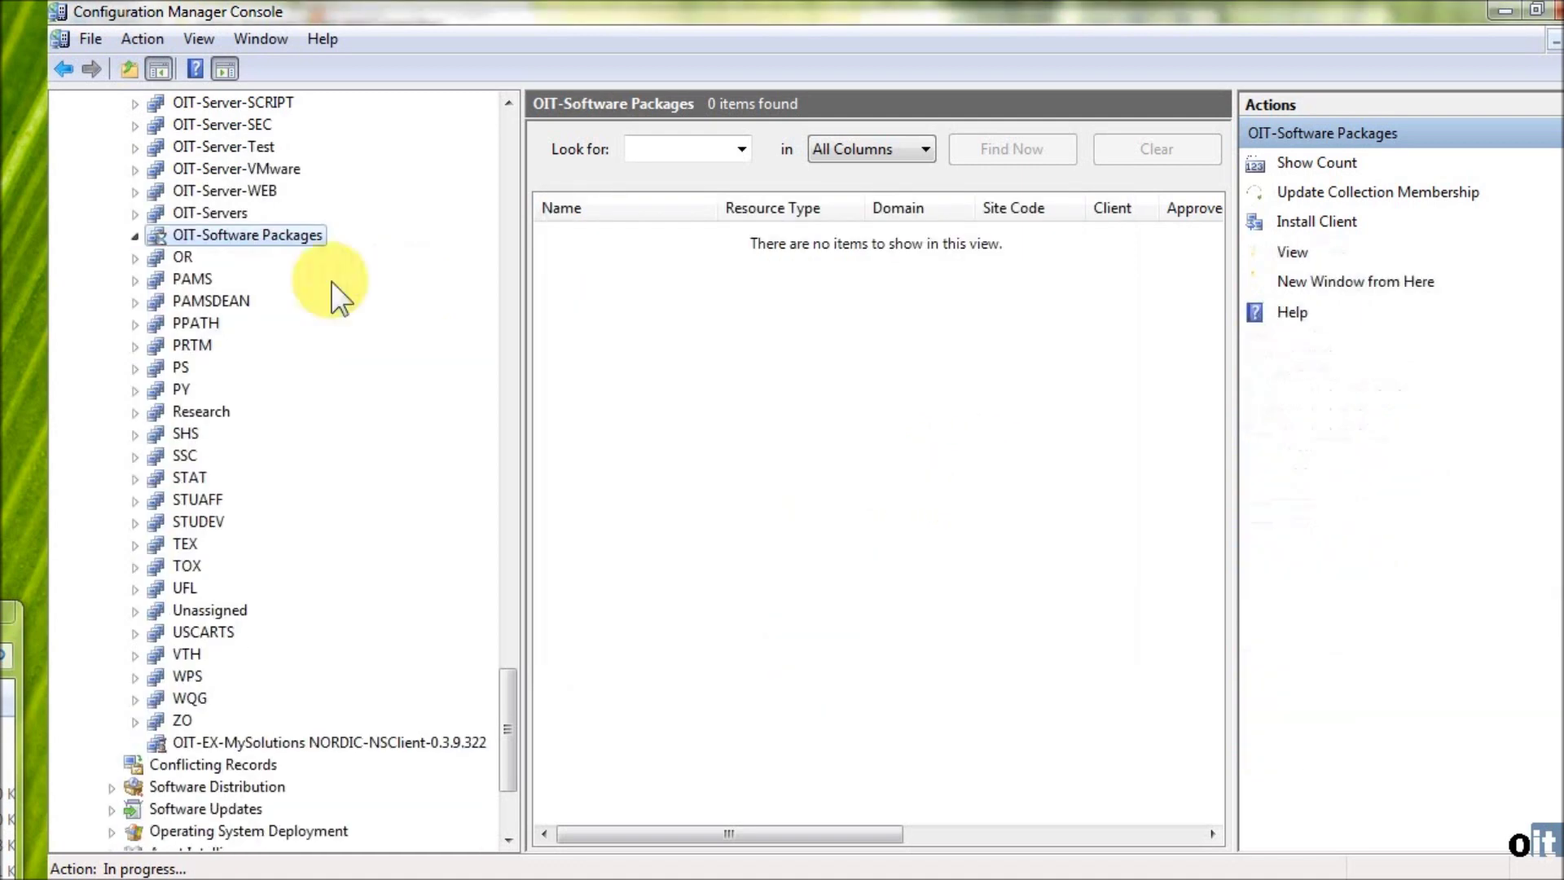
{"action": "left_click", "coordinate": [135, 236]}
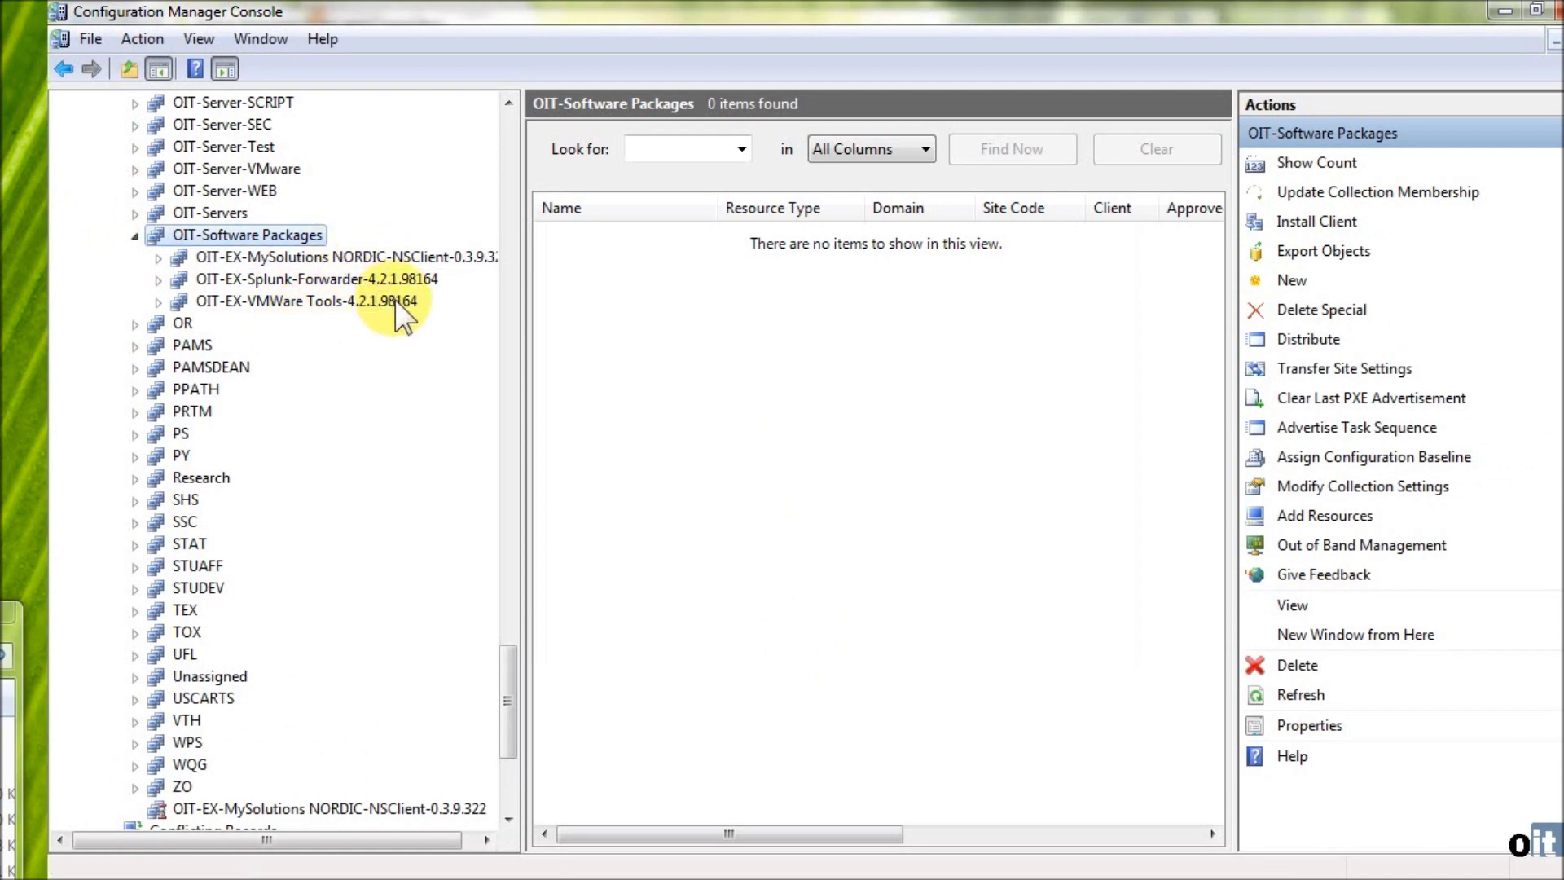
- Compare the Collection IDs of the linked and top-level OIT-EX-MySolutions NORDIC-NSClient-0.3.9.322 instances, closing each properties dialog without changes
{"action": "left_click", "coordinate": [321, 256]}
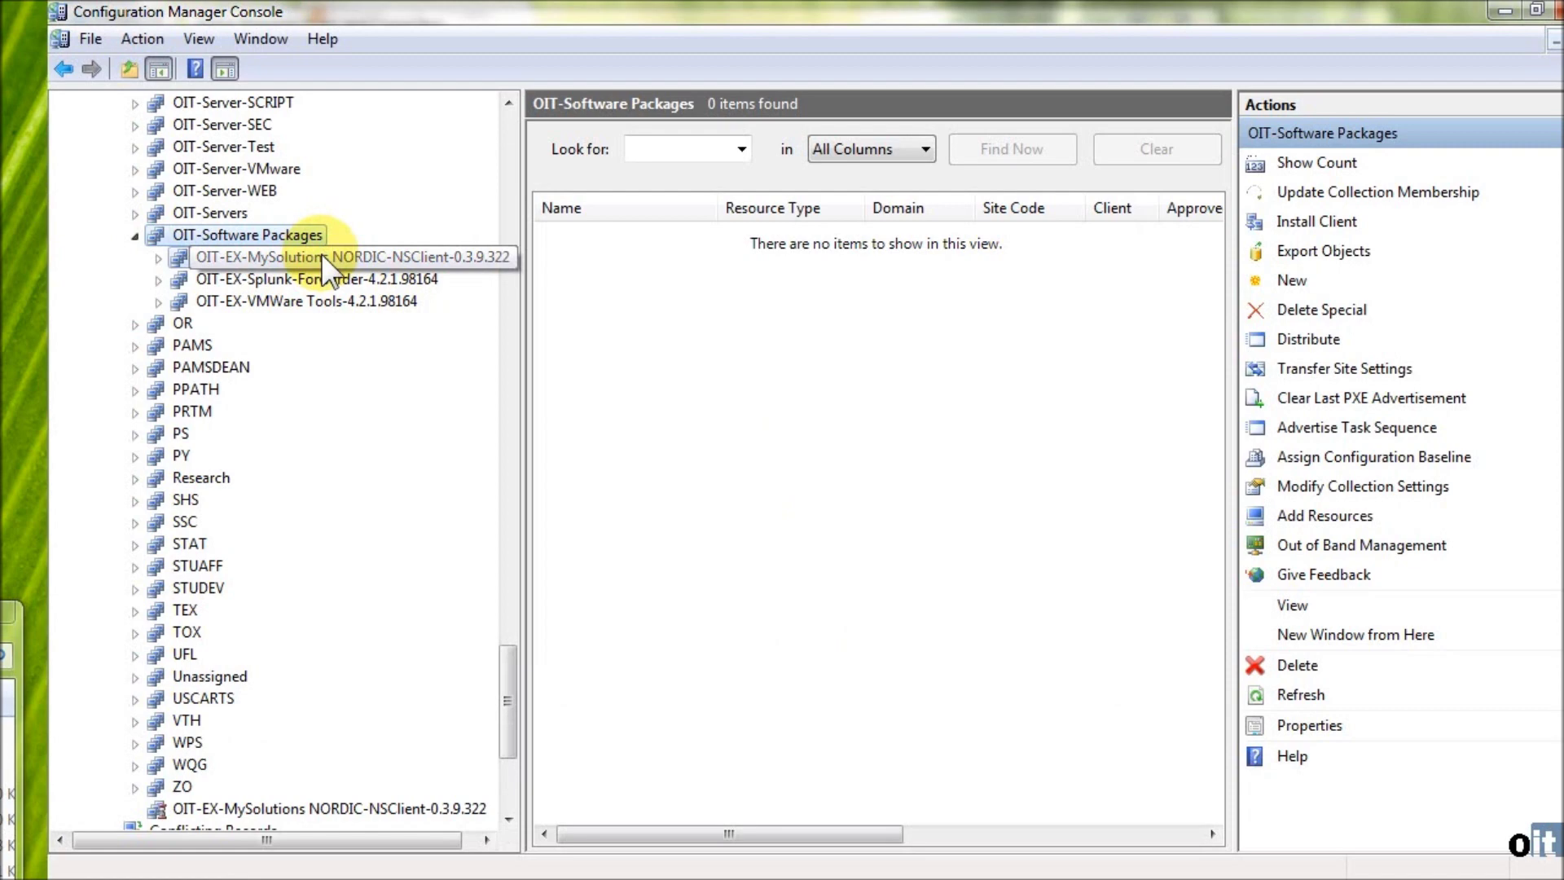
{"action": "right_click", "coordinate": [322, 255]}
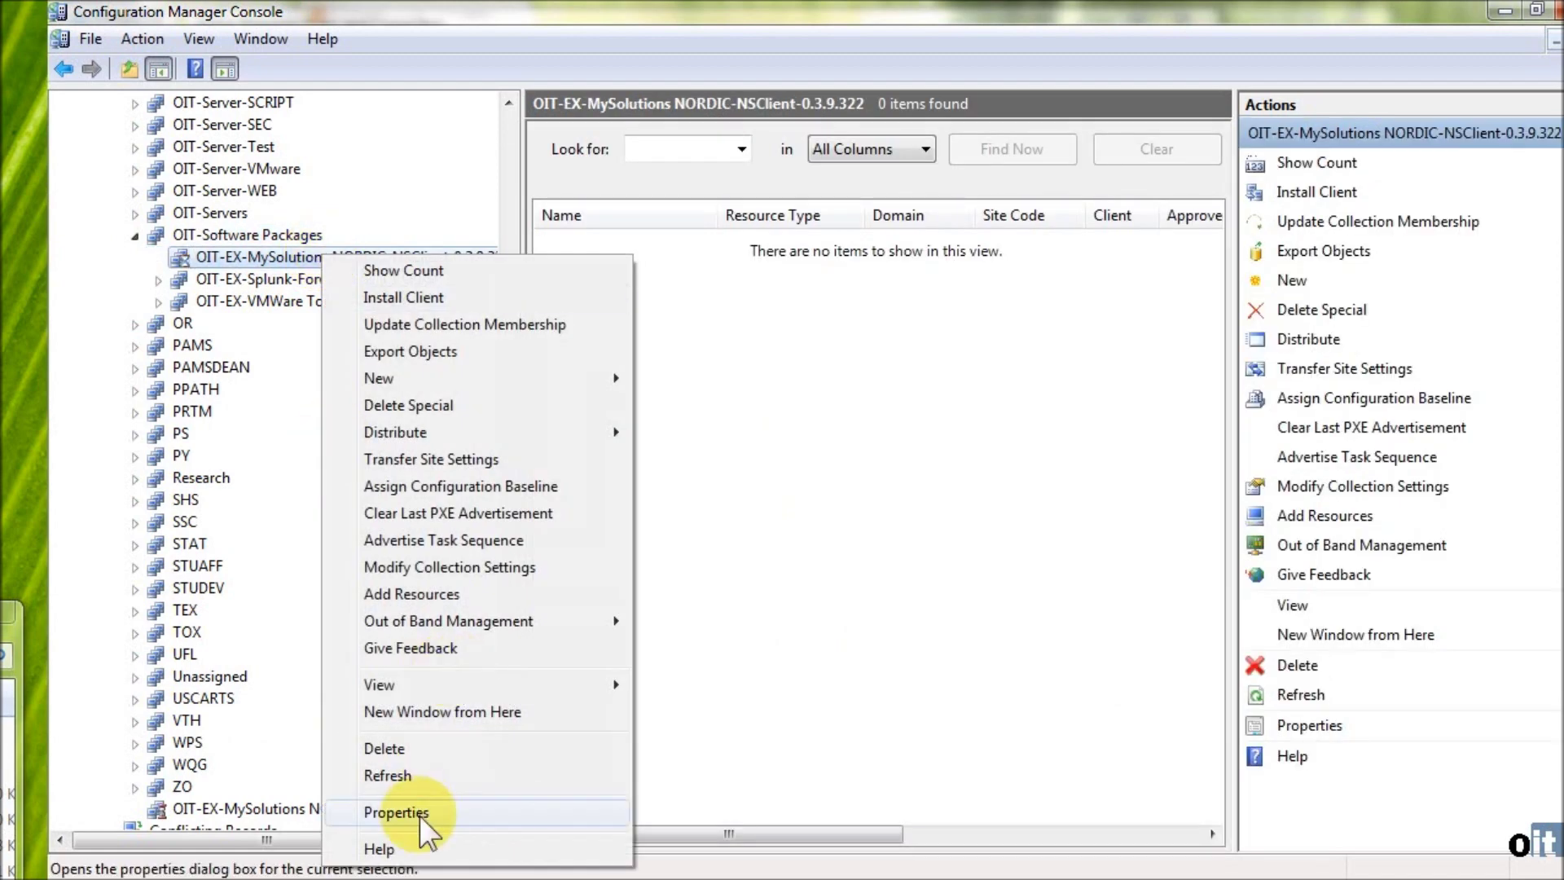
{"action": "left_click", "coordinate": [419, 816]}
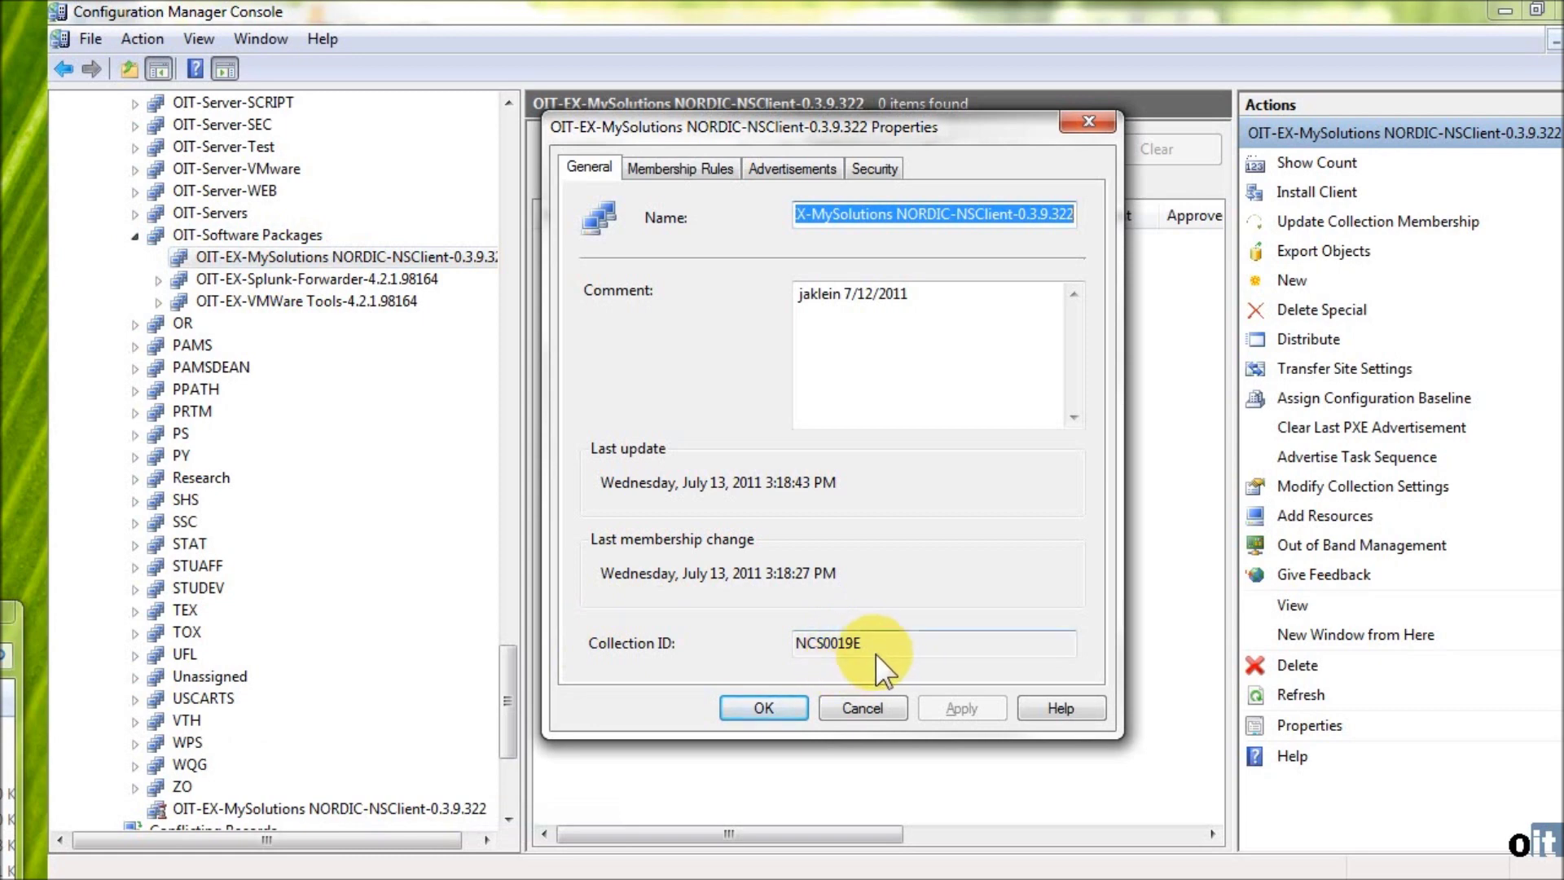
{"action": "left_click", "coordinate": [865, 705]}
{"action": "right_click", "coordinate": [354, 808]}
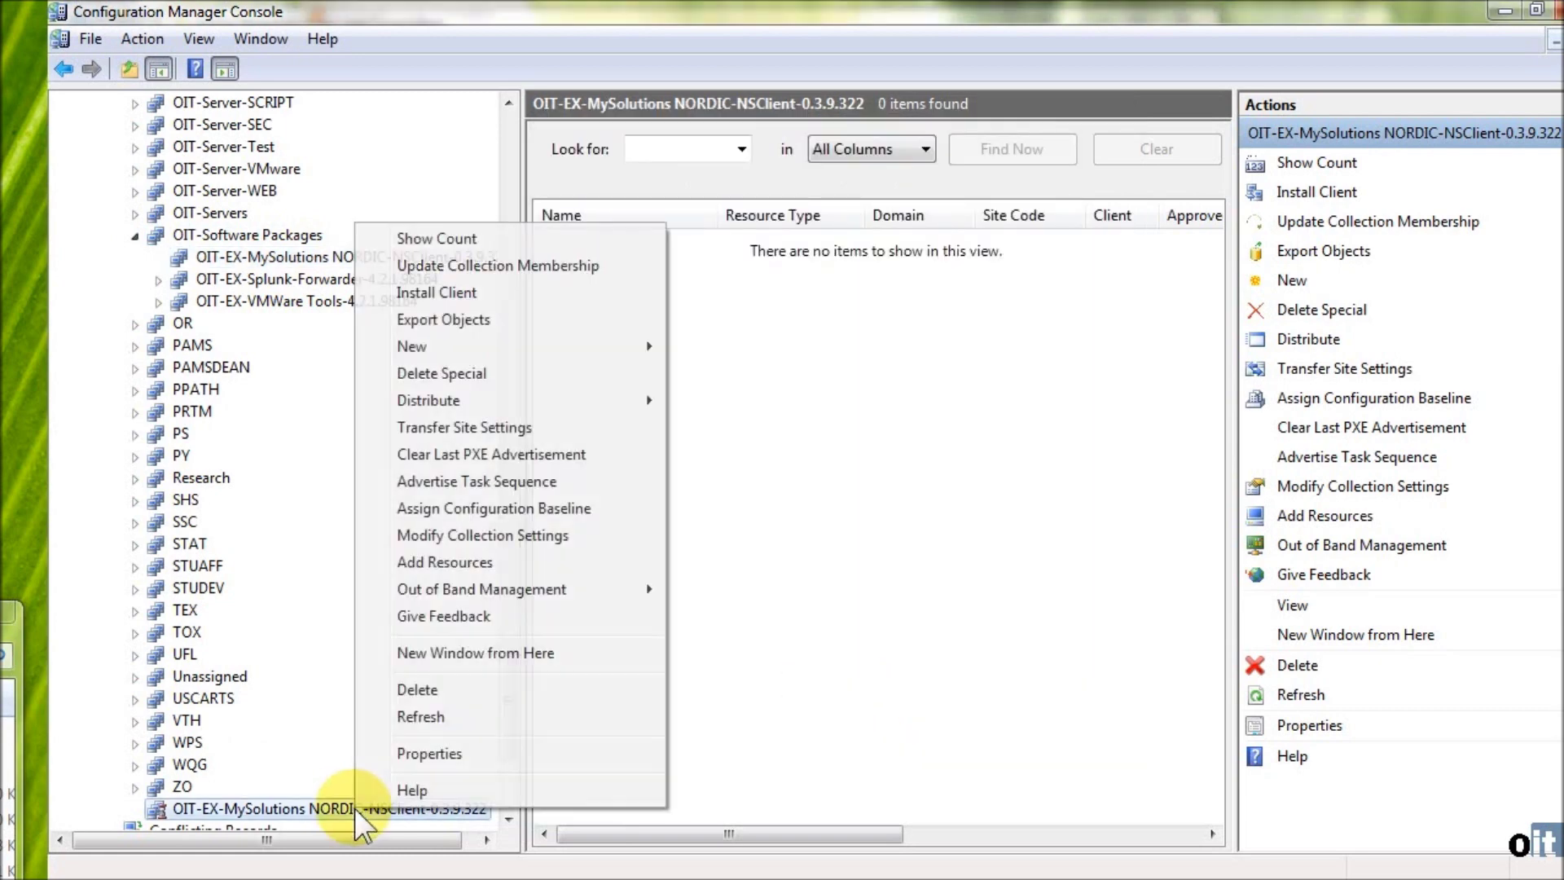
{"action": "left_click", "coordinate": [441, 745]}
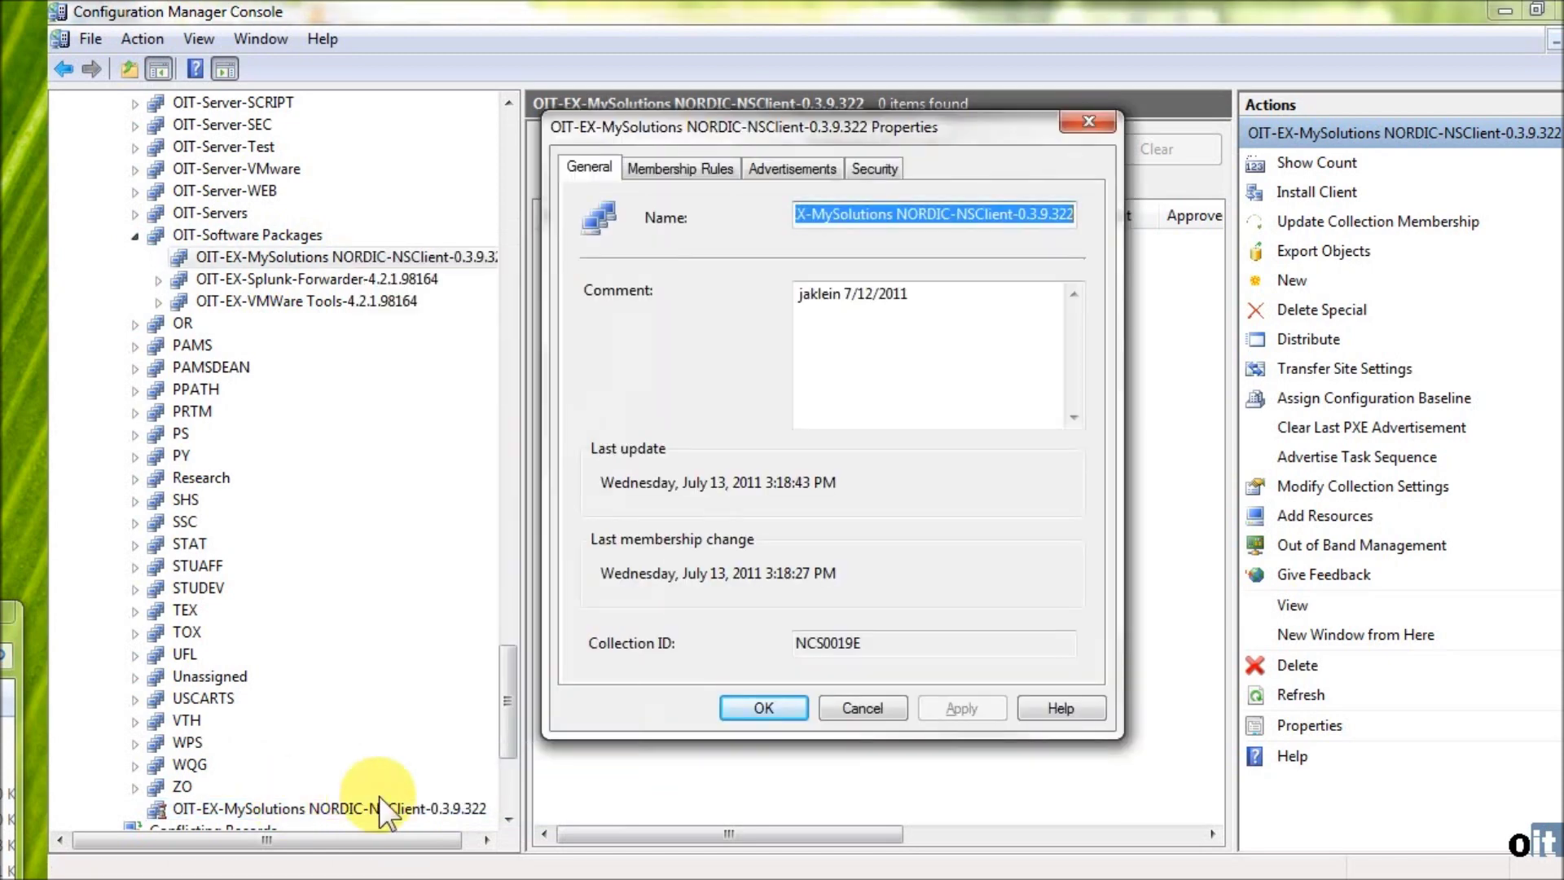
{"action": "left_click", "coordinate": [872, 643]}
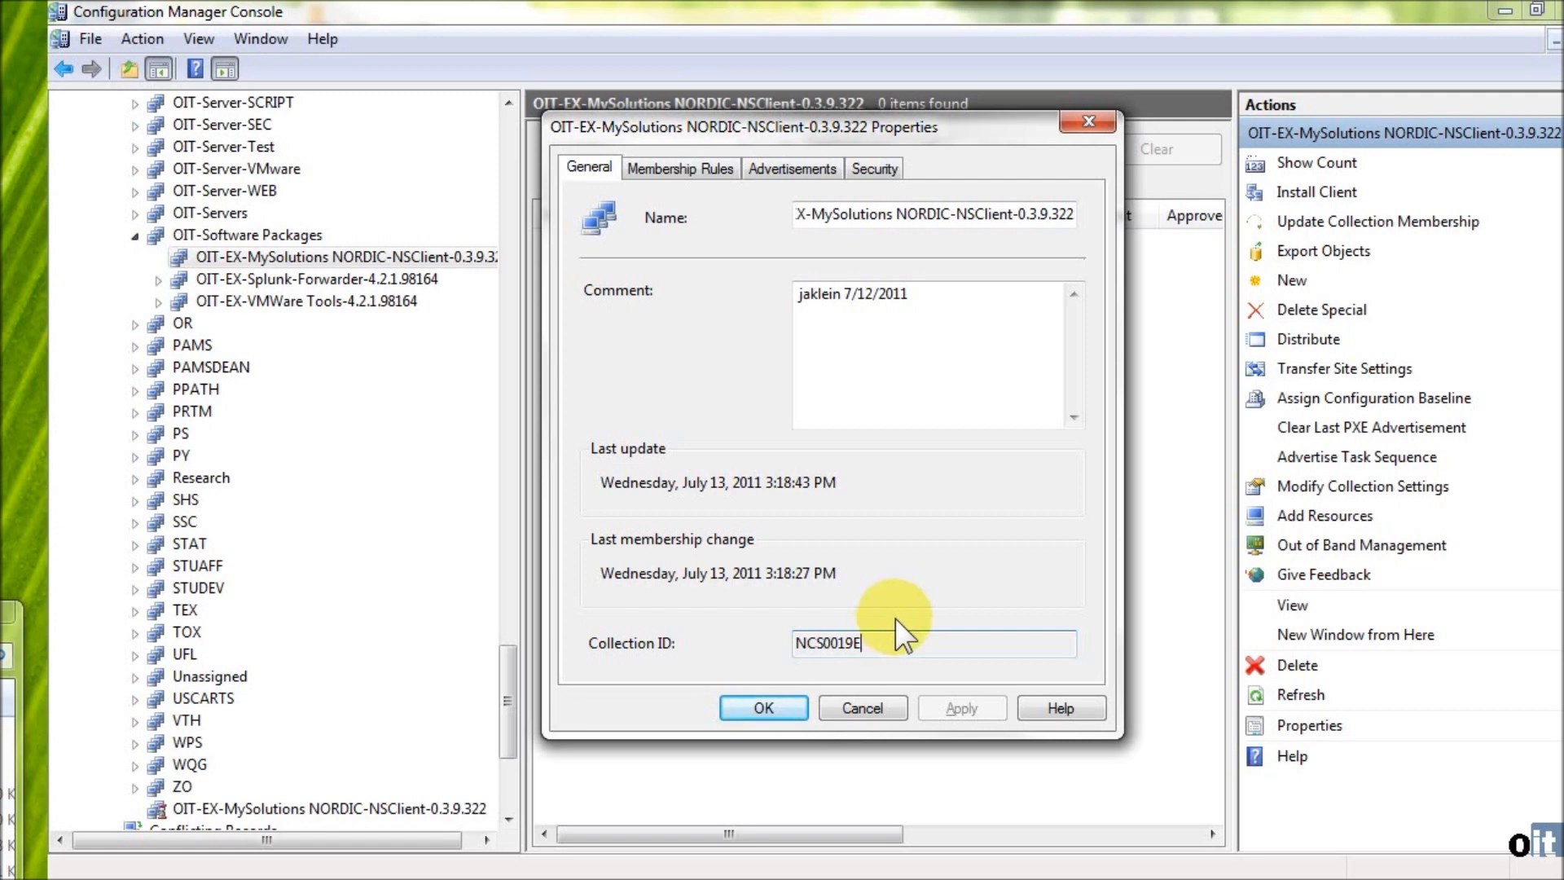
{"action": "left_click", "coordinate": [864, 705]}
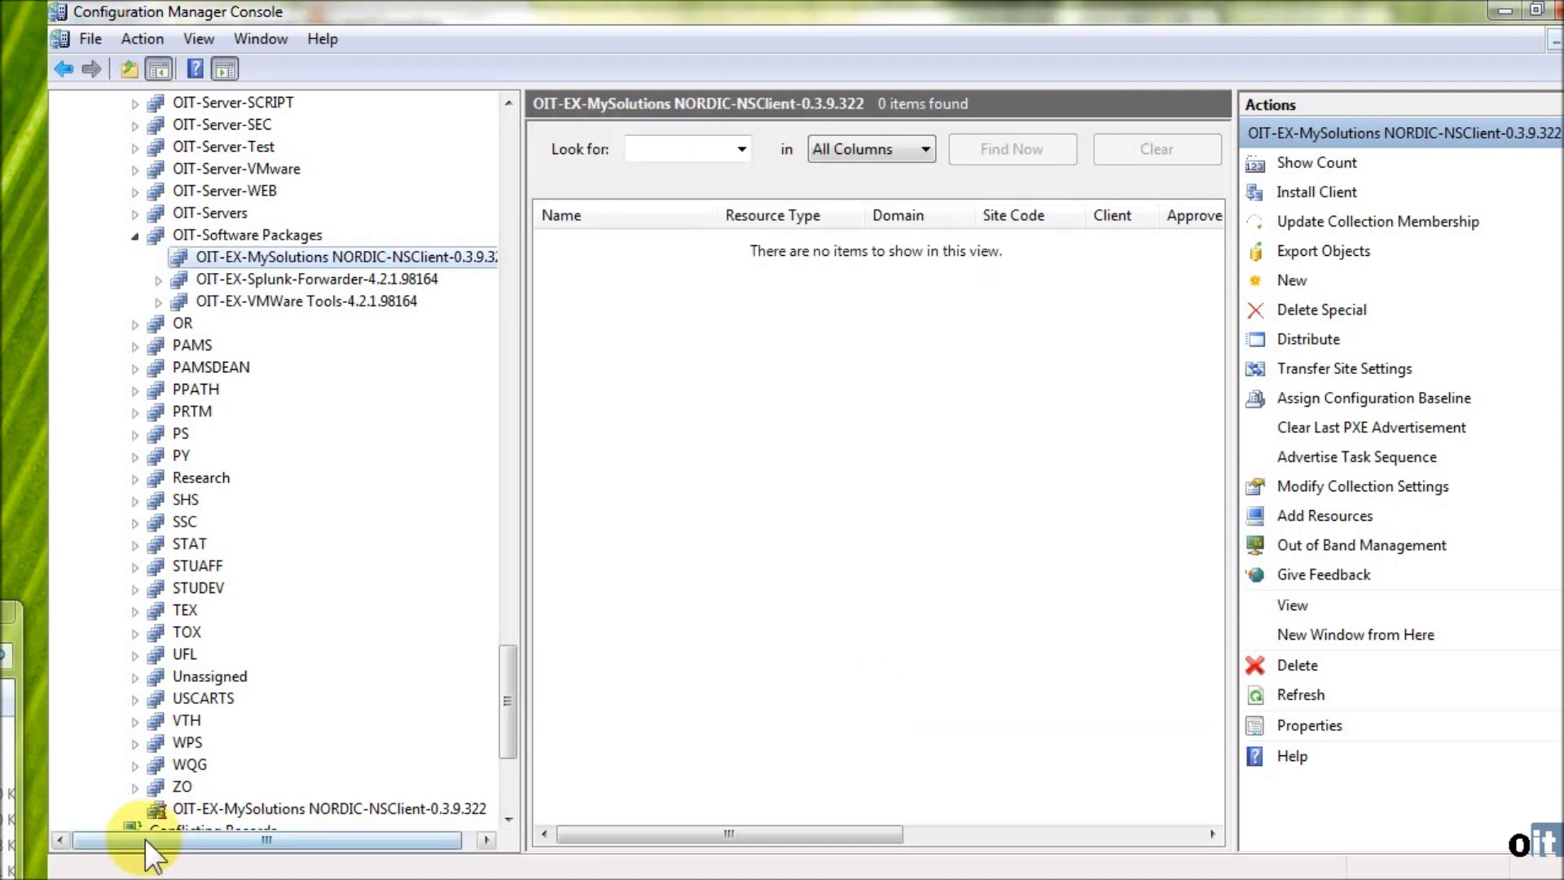
- Delete only the top-level instance of OIT-EX-MySolutions NORDIC-NSClient-0.3.9.322 with the Delete Collection Wizard
{"action": "left_click", "coordinate": [236, 803]}
{"action": "right_click", "coordinate": [236, 804]}
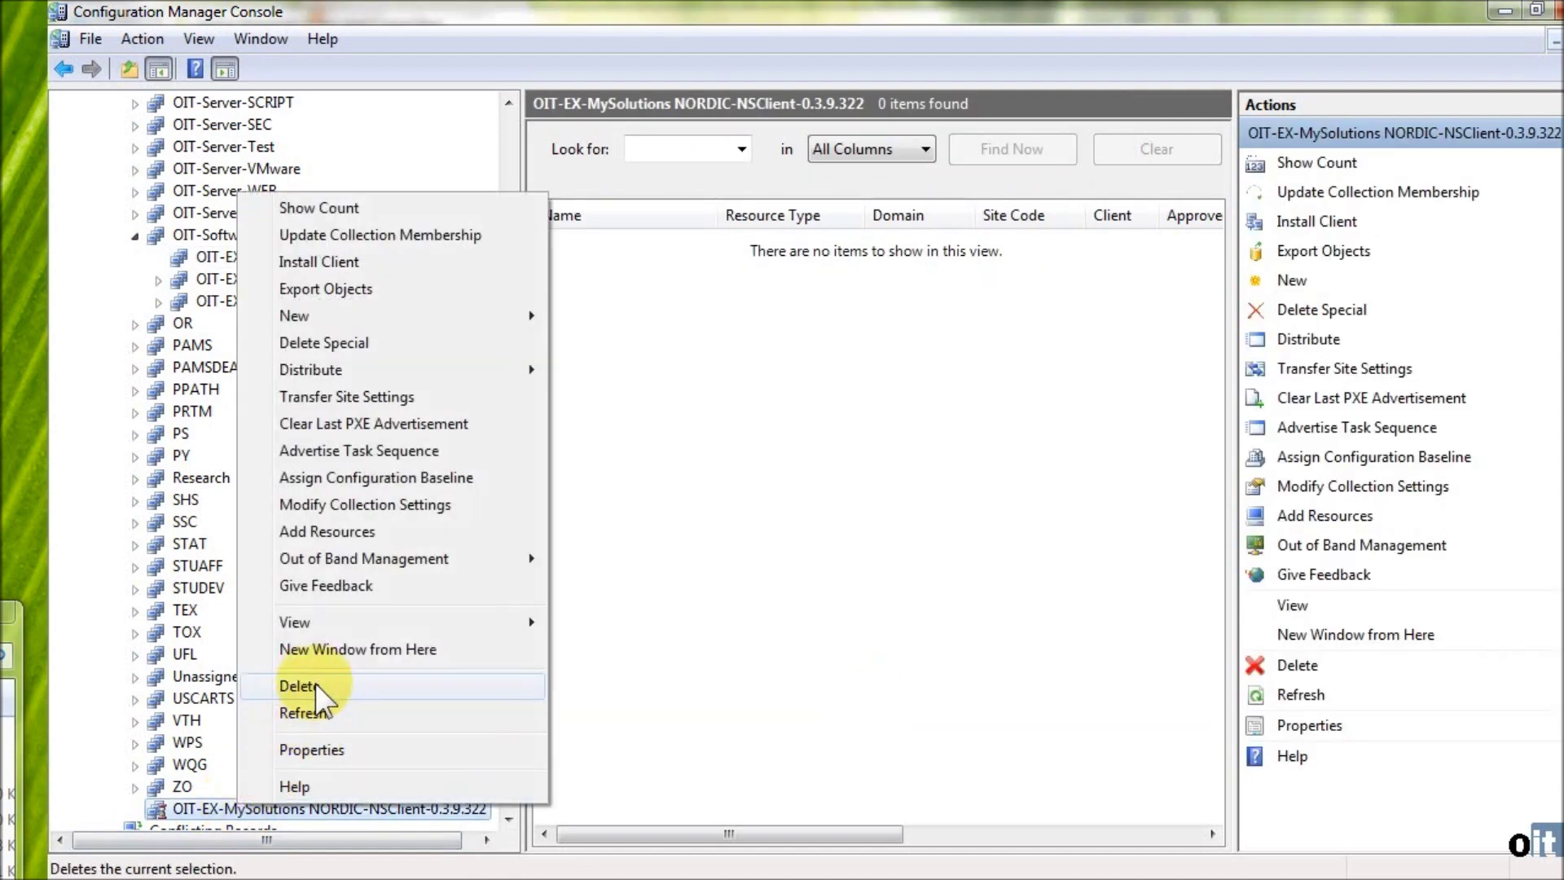
{"action": "key", "text": "Escape"}
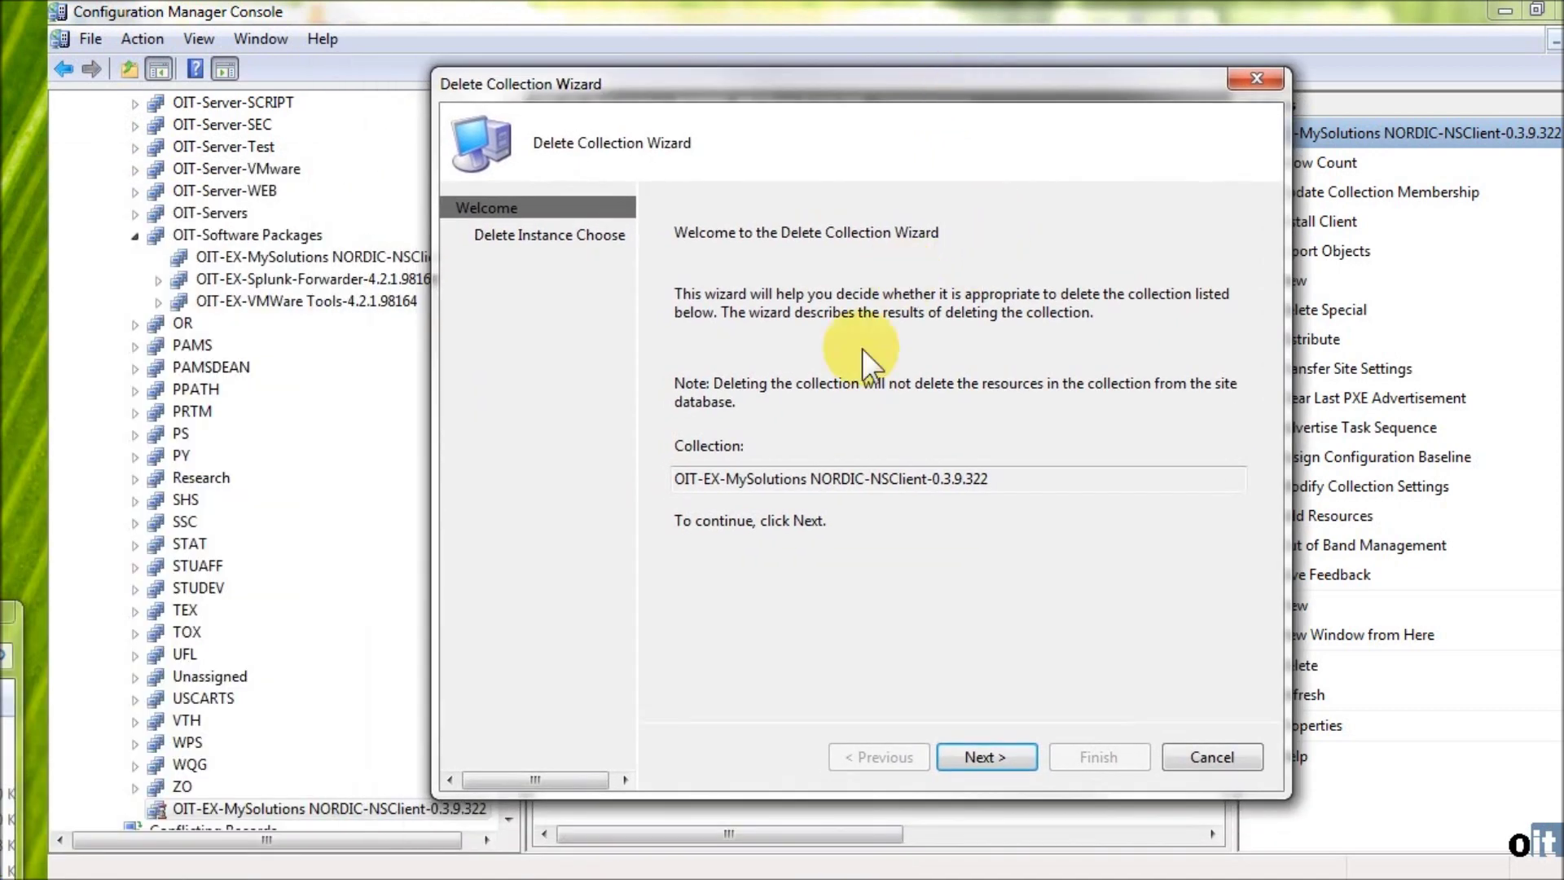
{"action": "left_click", "coordinate": [986, 756]}
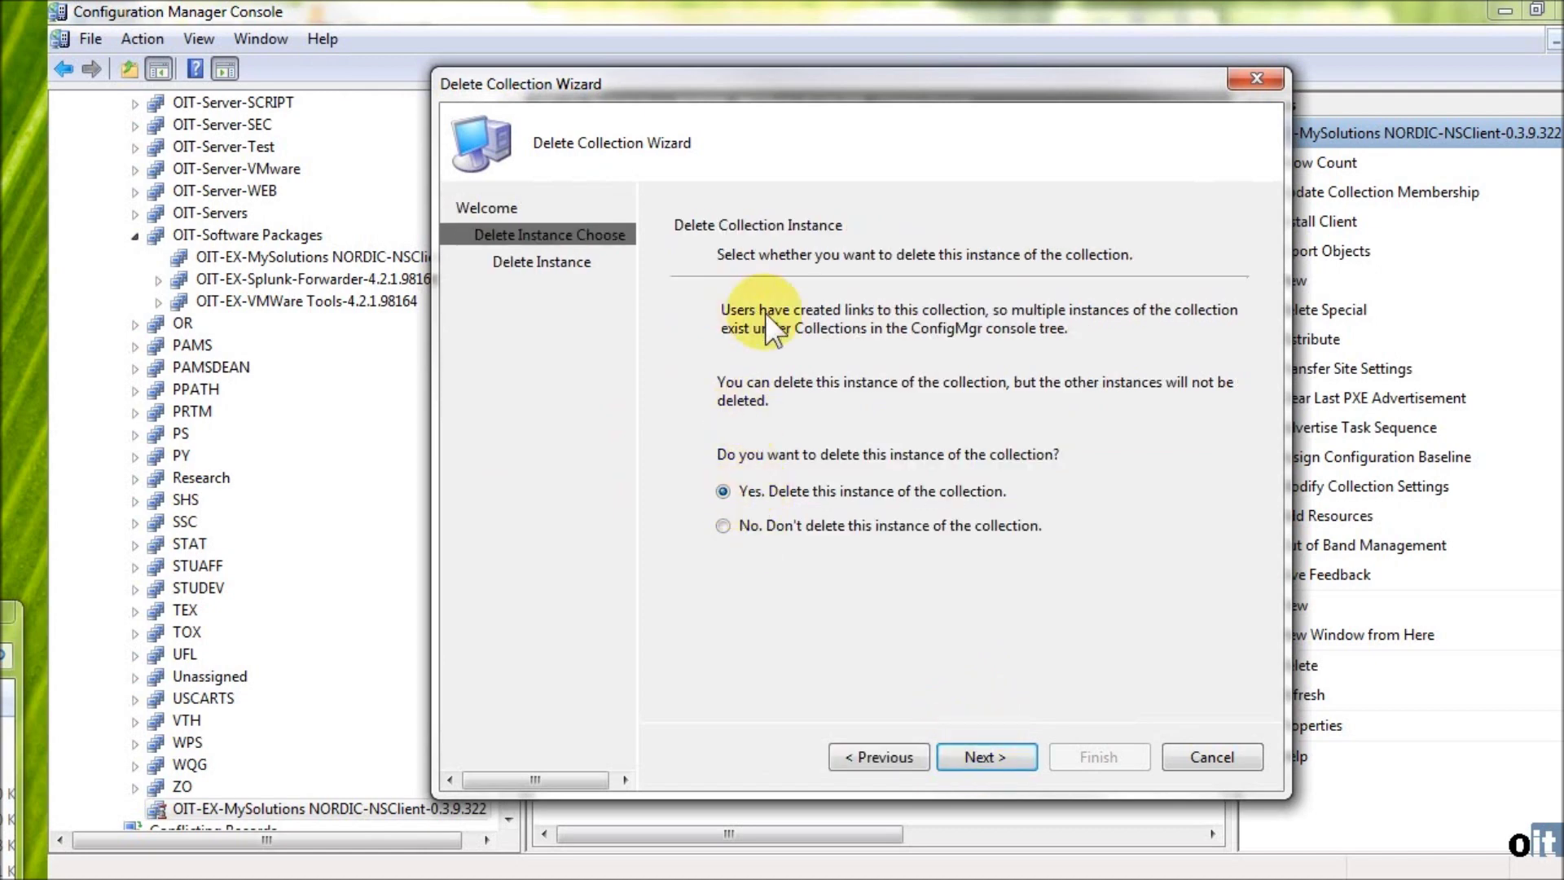
{"action": "left_click", "coordinate": [1002, 758]}
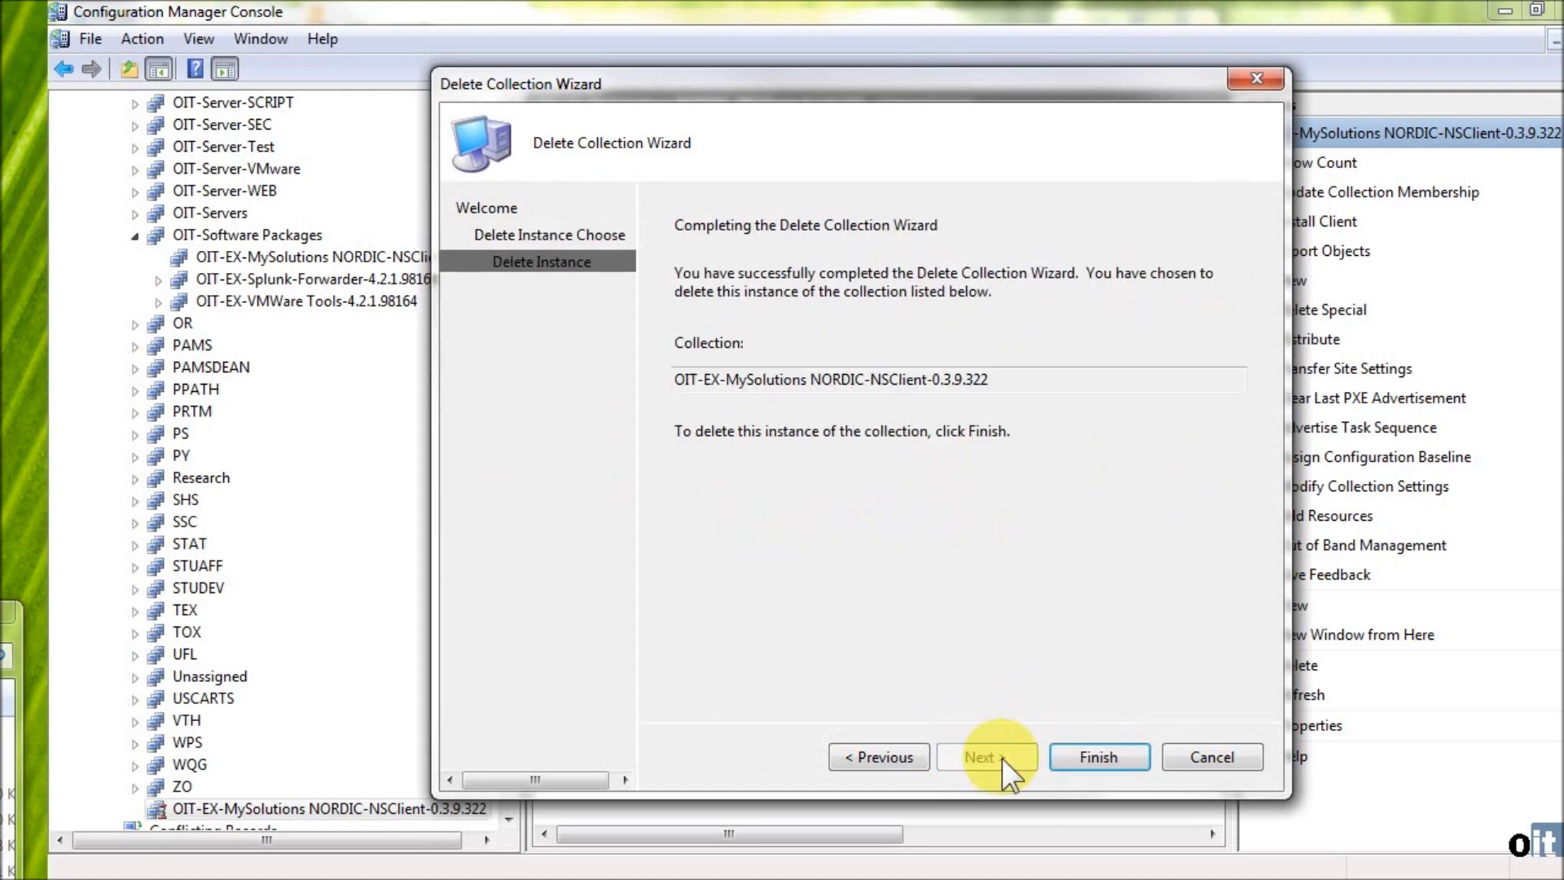
{"action": "left_click", "coordinate": [1116, 757]}
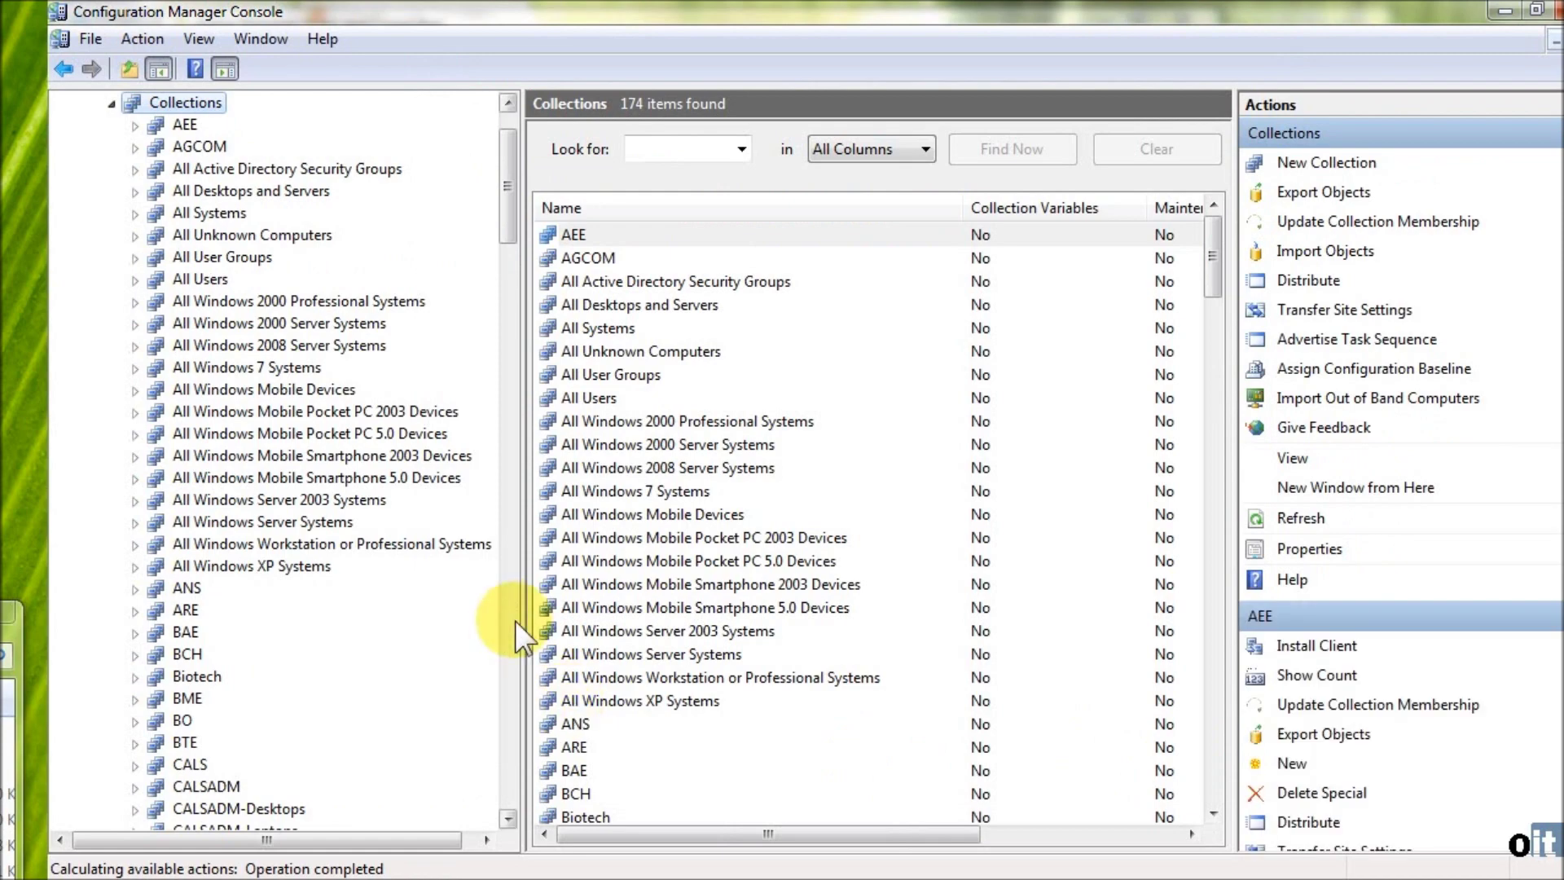
- Find the remaining OIT-EX-MySolutions NORDIC-NSClient-0.3.9.322 instance under OIT-Software Packages and check its Collection ID, closing its properties without changes
{"action": "scroll", "coordinate": [363, 608], "scroll_direction": "down", "scroll_amount": 18}
{"action": "scroll", "coordinate": [369, 618], "scroll_direction": "down", "scroll_amount": 18}
{"action": "scroll", "coordinate": [373, 612], "scroll_direction": "down", "scroll_amount": 9}
{"action": "scroll", "coordinate": [374, 602], "scroll_direction": "up", "scroll_amount": 4}
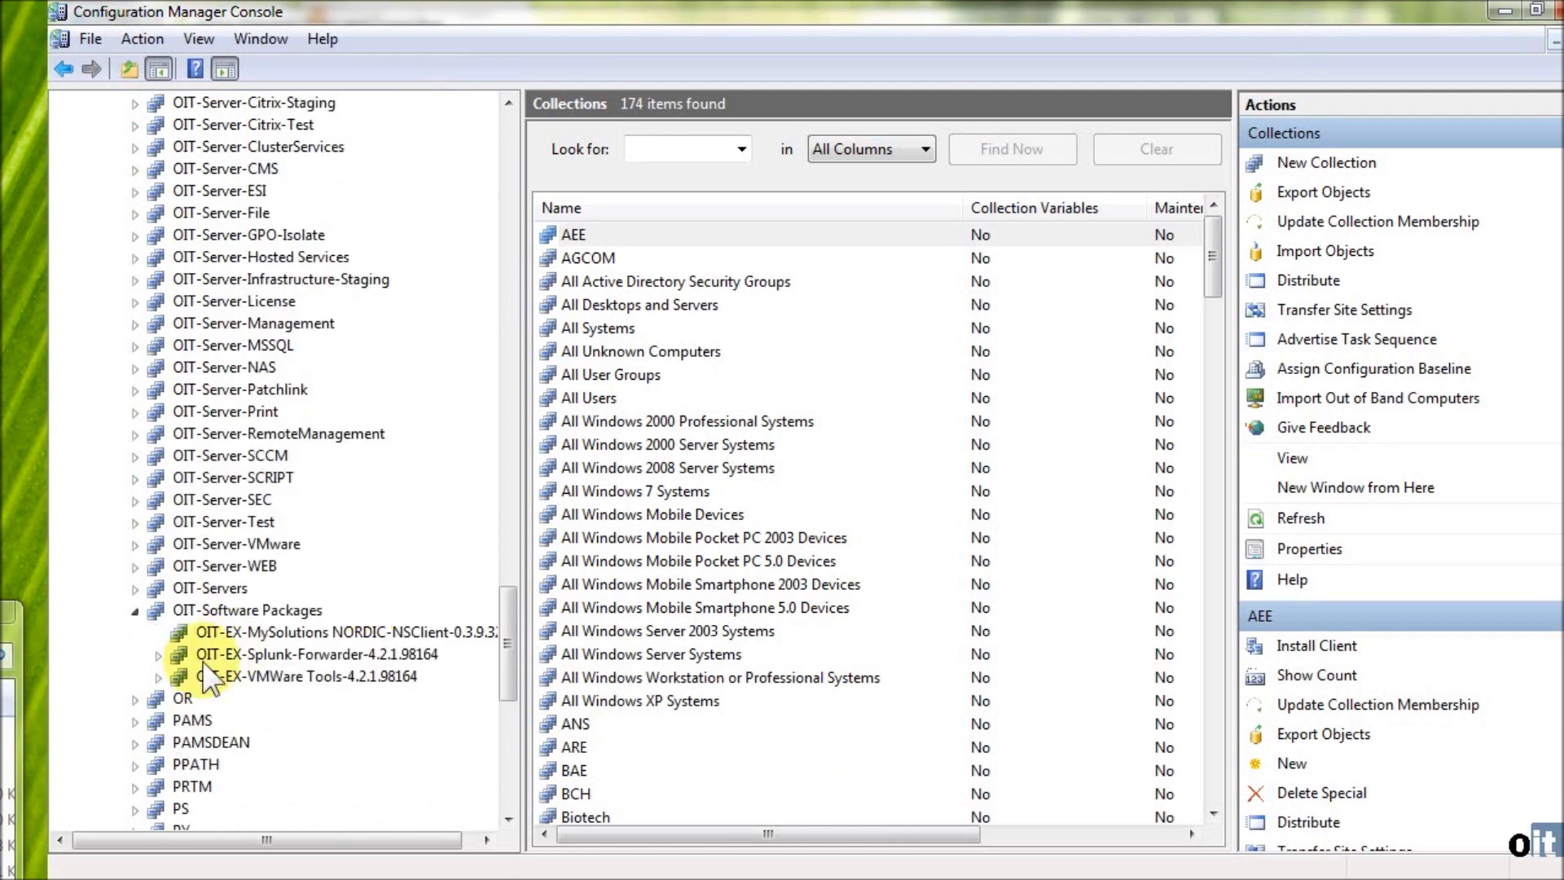
{"action": "scroll", "coordinate": [331, 698], "scroll_direction": "down", "scroll_amount": 2}
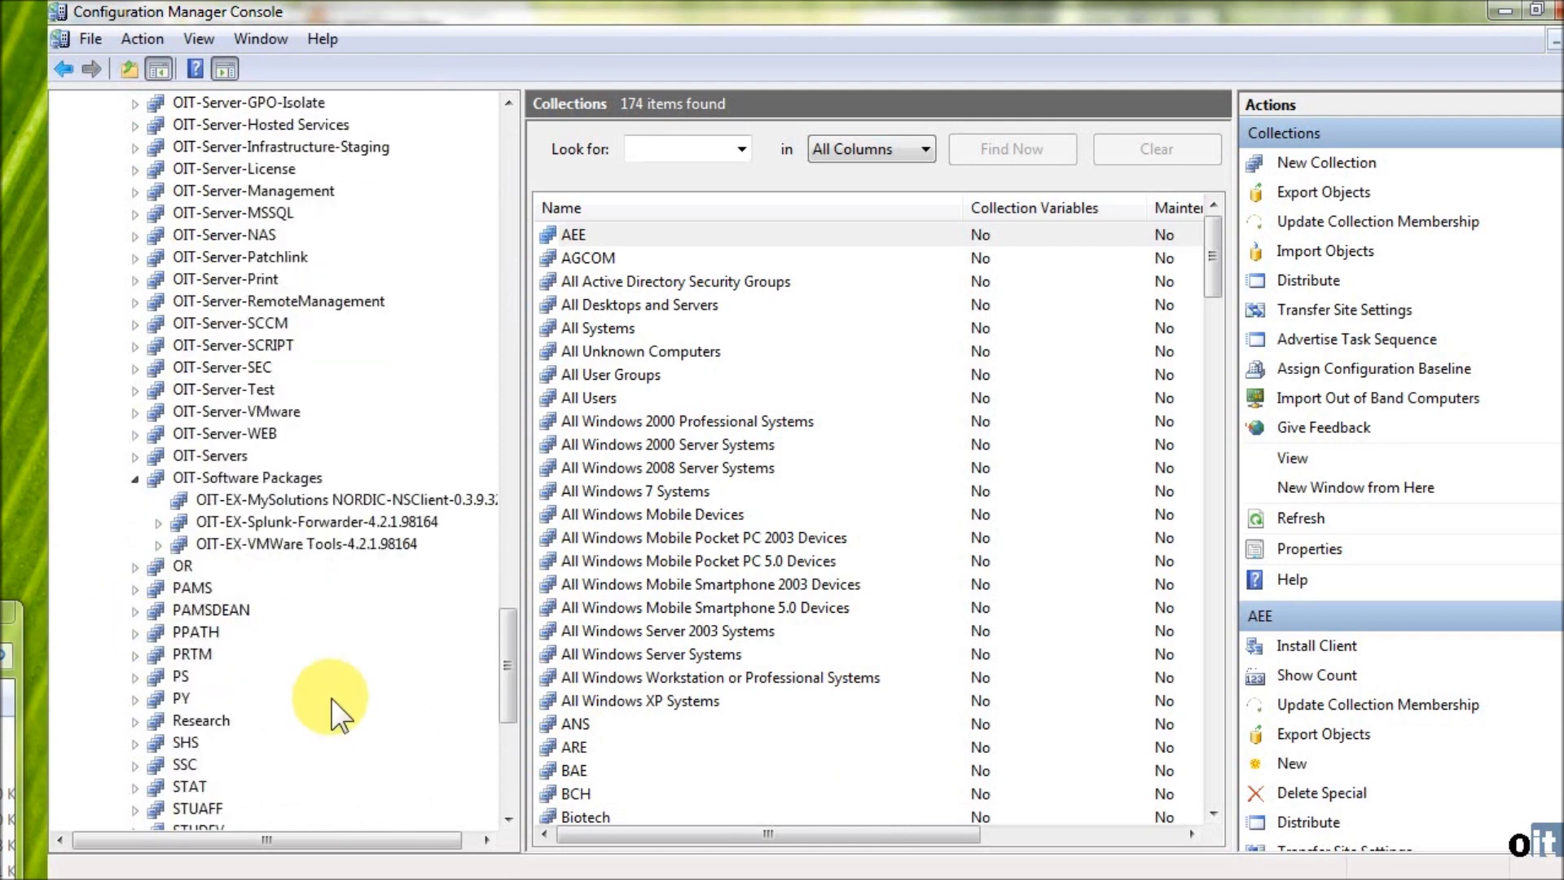
{"action": "left_click", "coordinate": [297, 544]}
{"action": "left_click", "coordinate": [307, 499]}
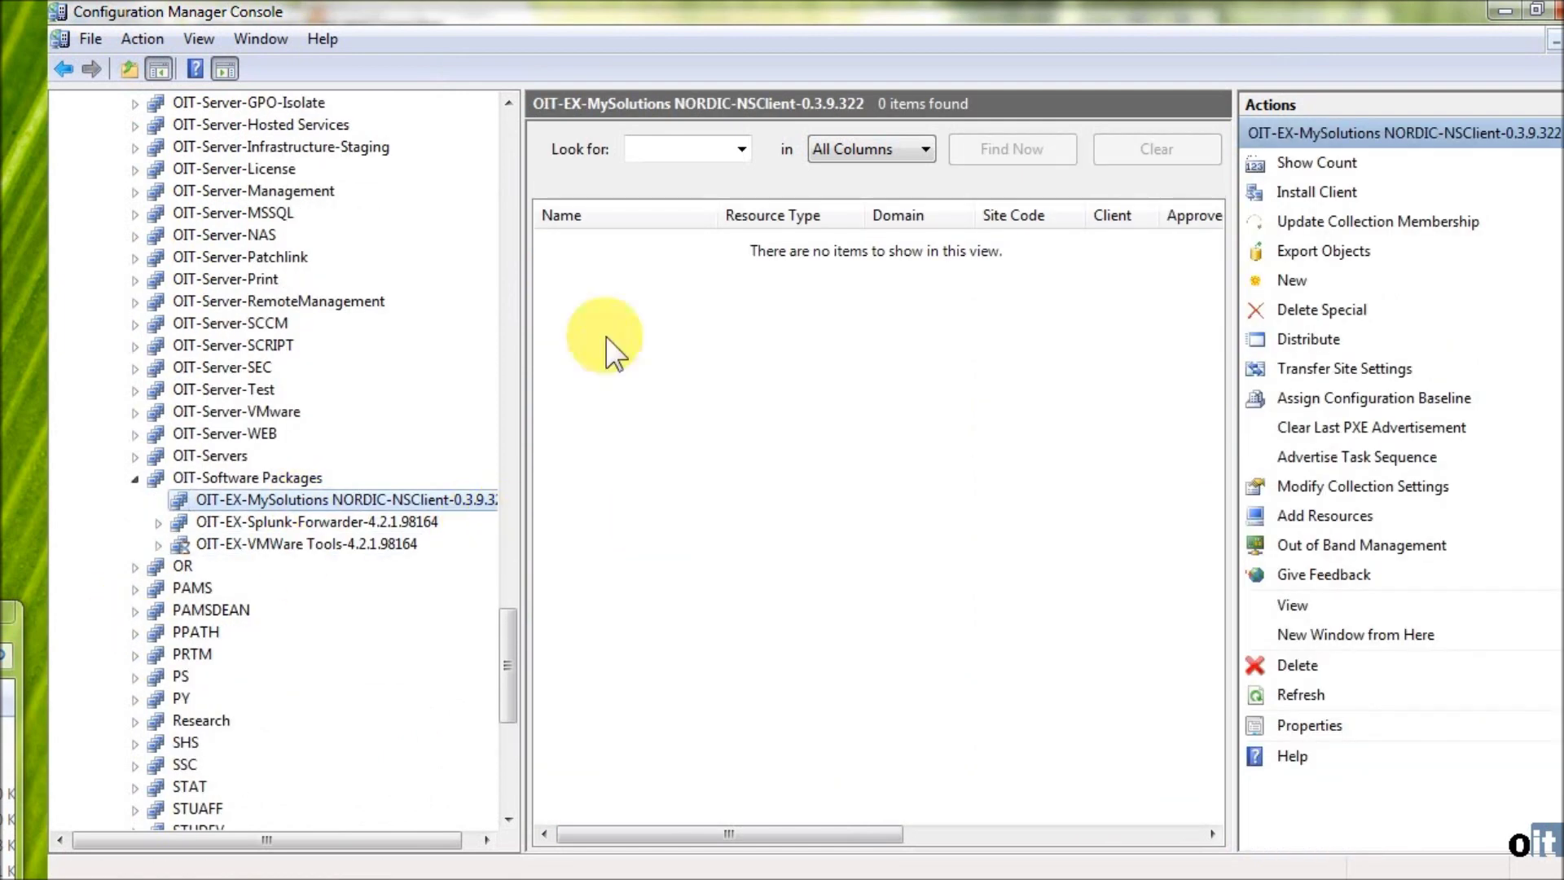
{"action": "right_click", "coordinate": [294, 500]}
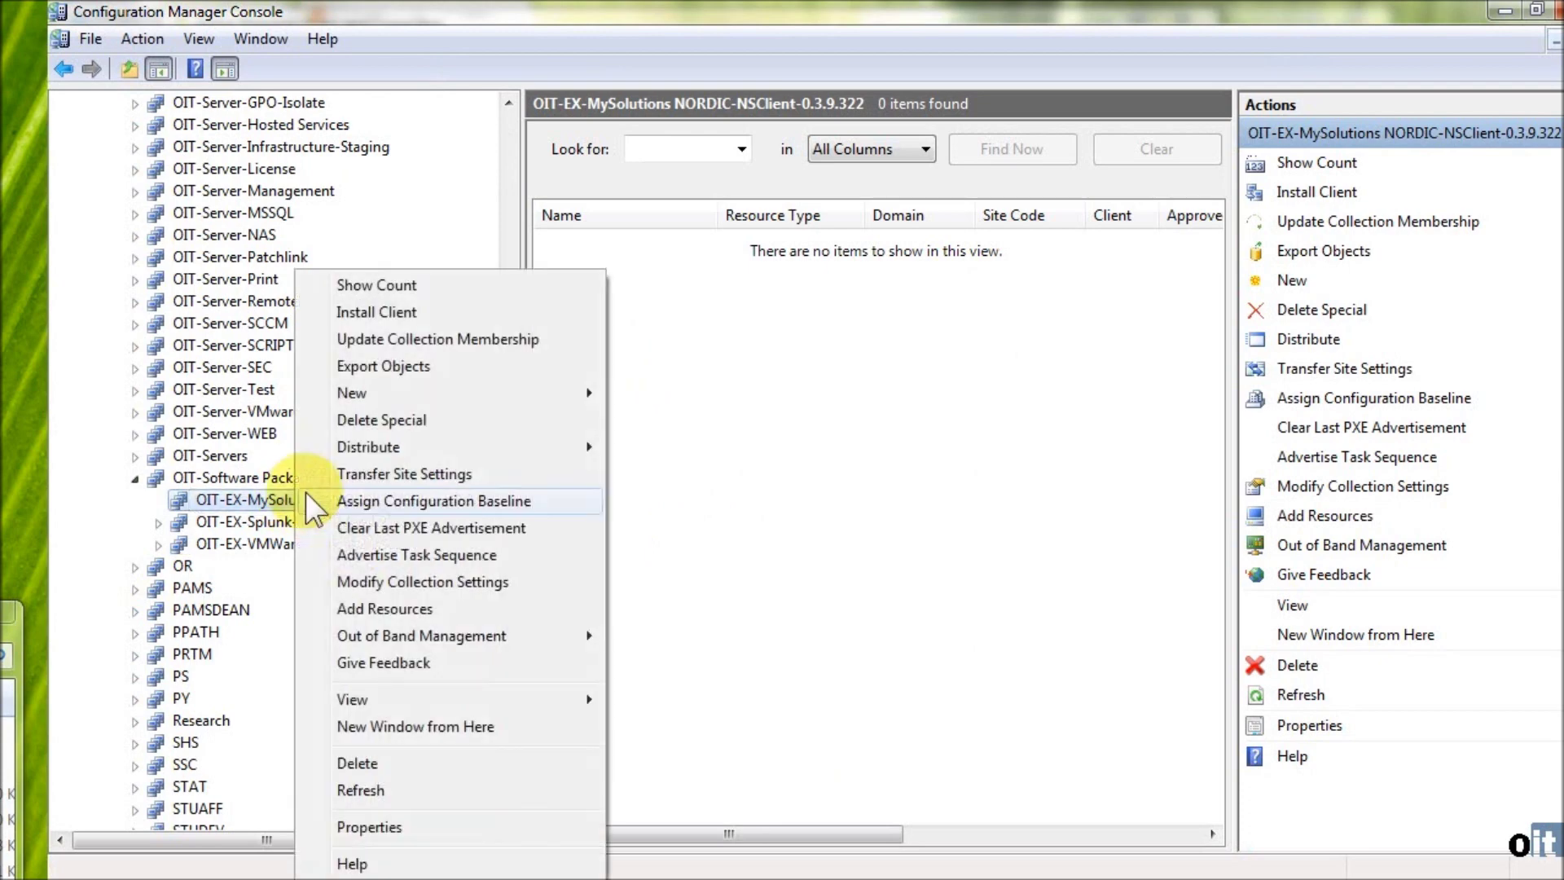
{"action": "left_click", "coordinate": [404, 828]}
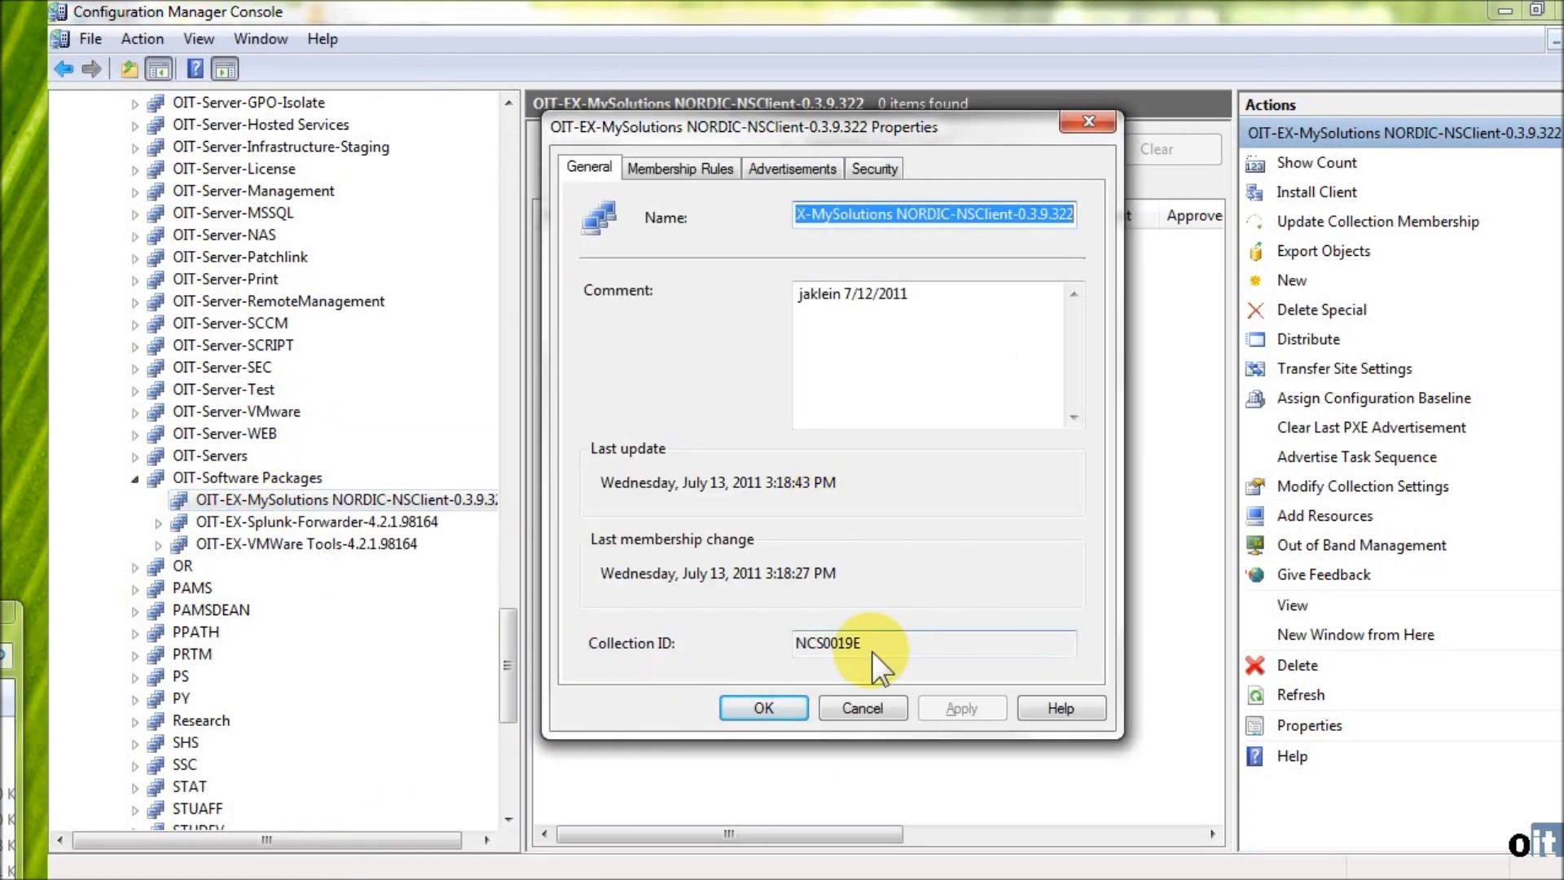
{"action": "left_click_drag", "start_coordinate": [871, 651], "coordinate": [726, 637]}
{"action": "left_click", "coordinate": [916, 646]}
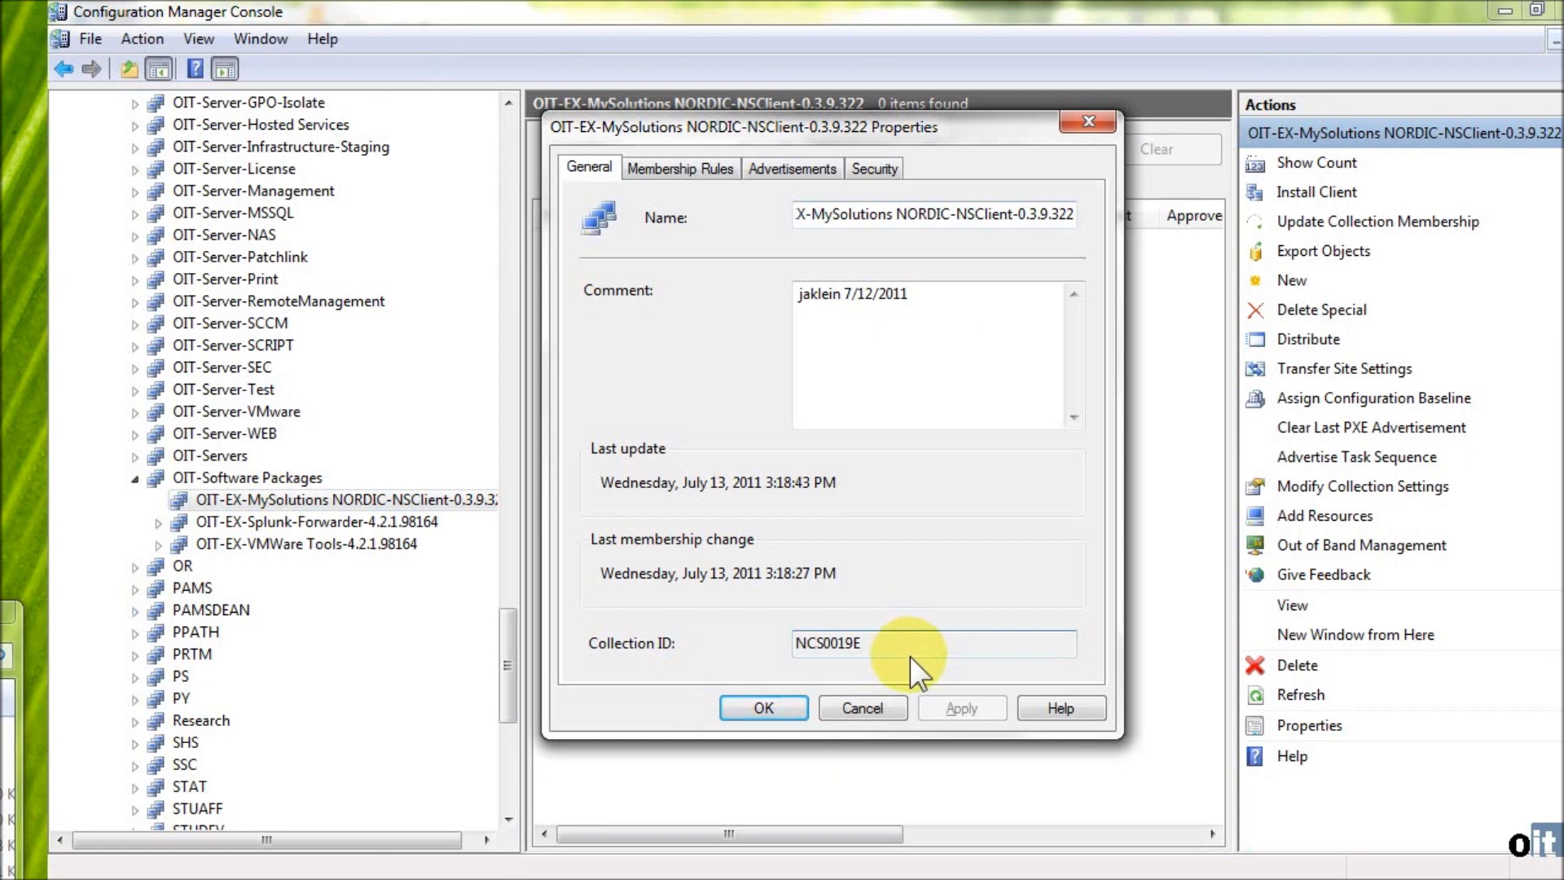
{"action": "left_click", "coordinate": [874, 703]}
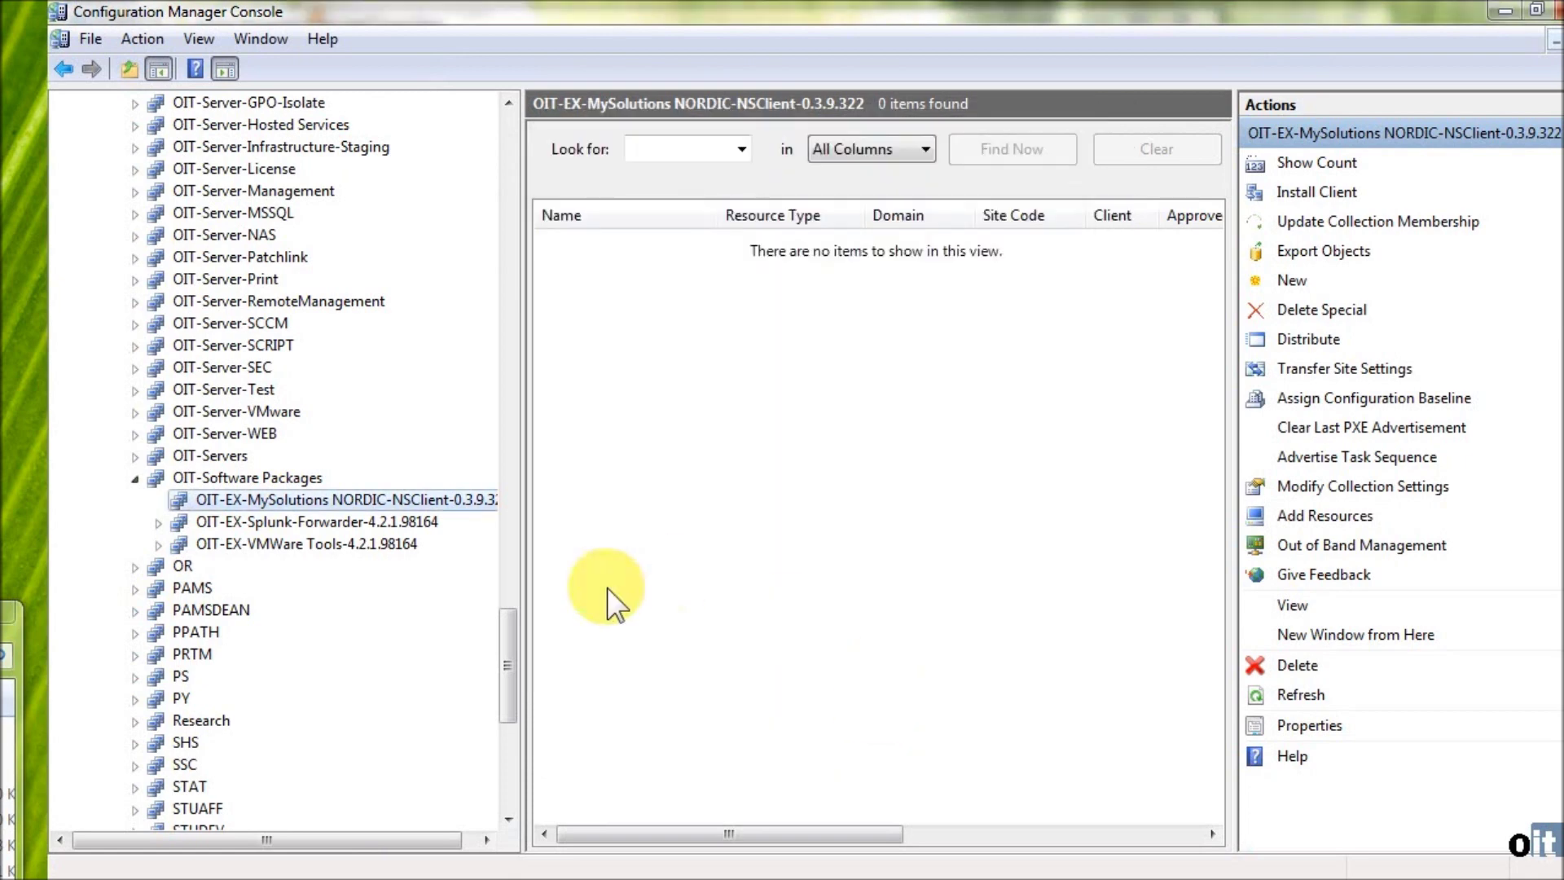